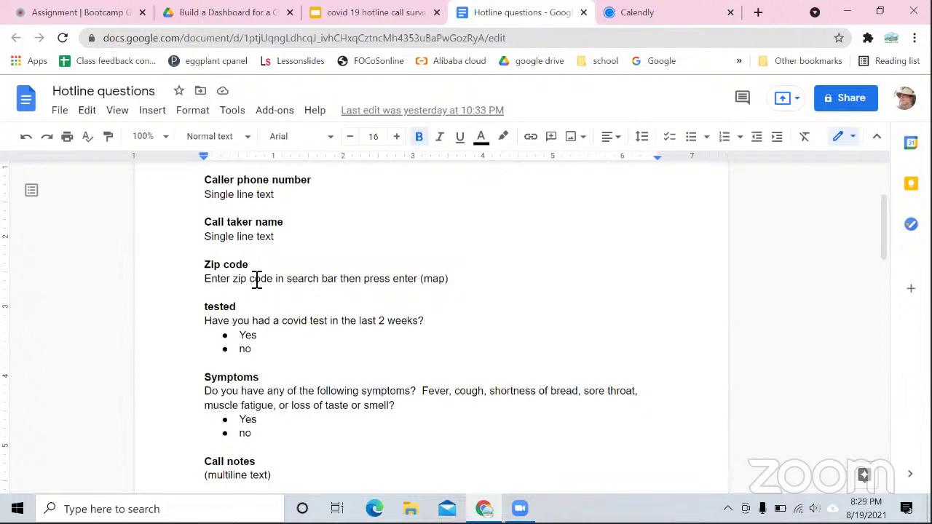
# Review the Hotline questions document and the covid 19 hotline call survey tree from the name box through the risk levels.
pyautogui.scroll(3, 296, 368)
pyautogui.scroll(-8, 296, 368)
pyautogui.scroll(3, 295, 370)
pyautogui.scroll(5, 358, 182)
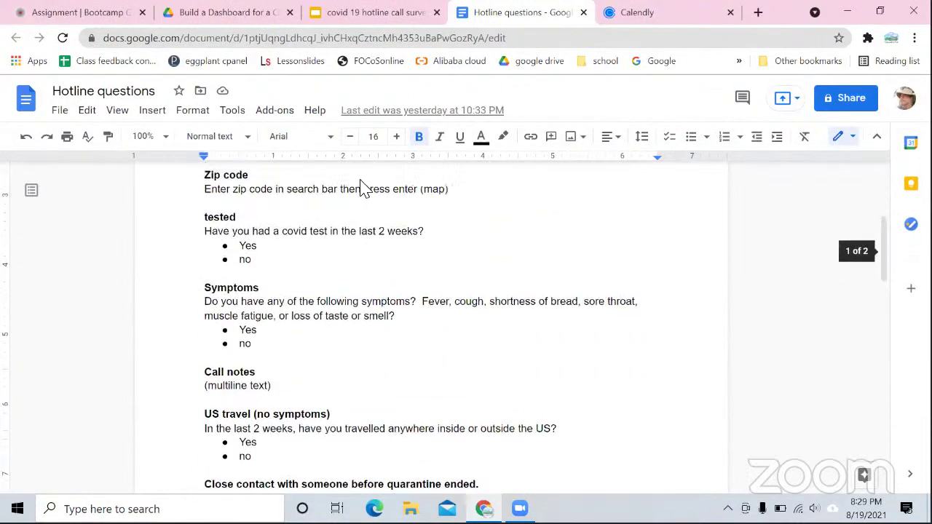
pyautogui.click(370, 15)
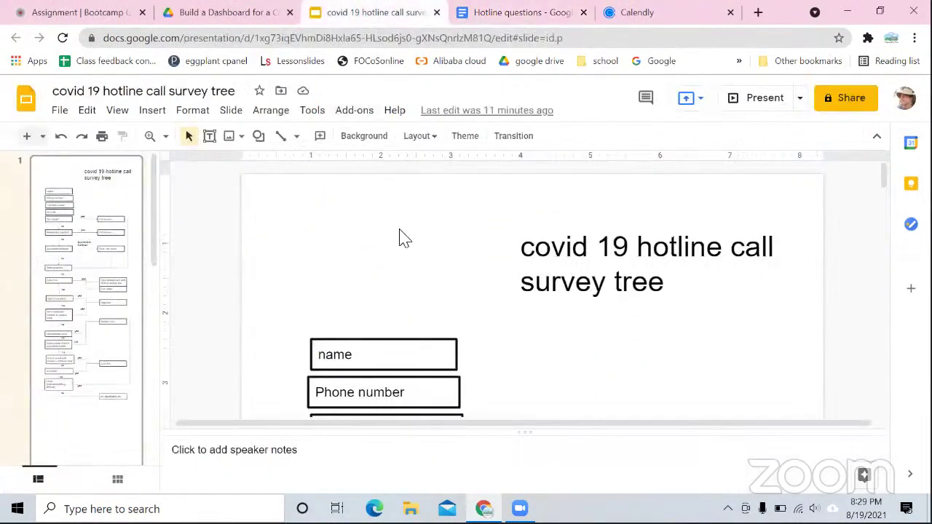
pyautogui.scroll(-2, 412, 248)
pyautogui.scroll(-4, 413, 249)
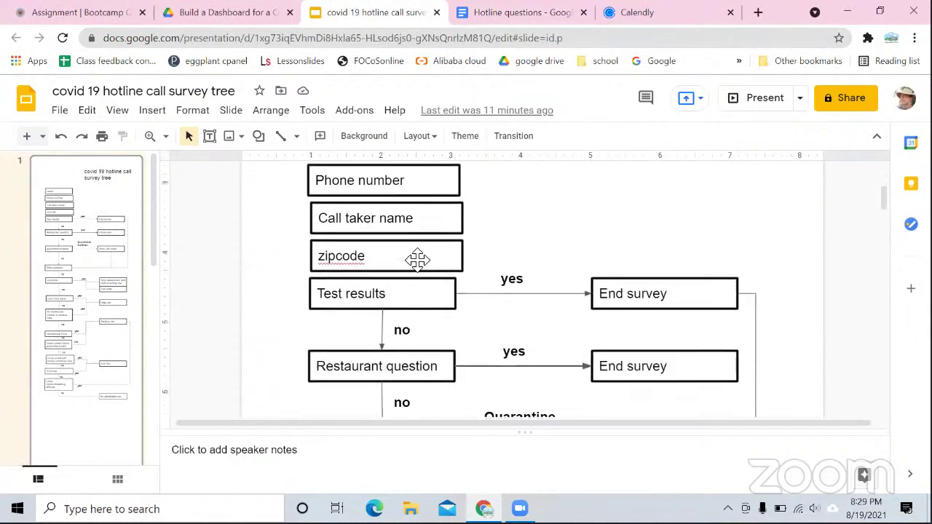
pyautogui.scroll(-1, 419, 264)
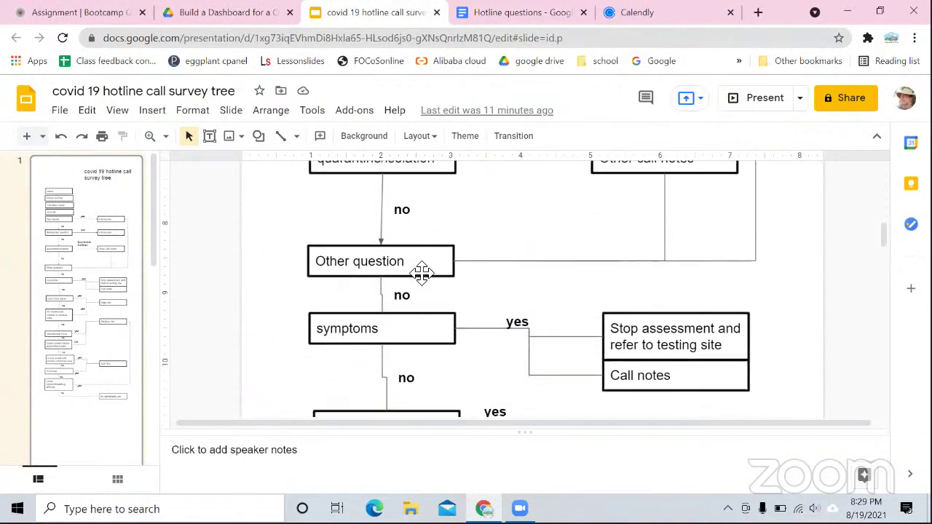
pyautogui.scroll(-2, 430, 304)
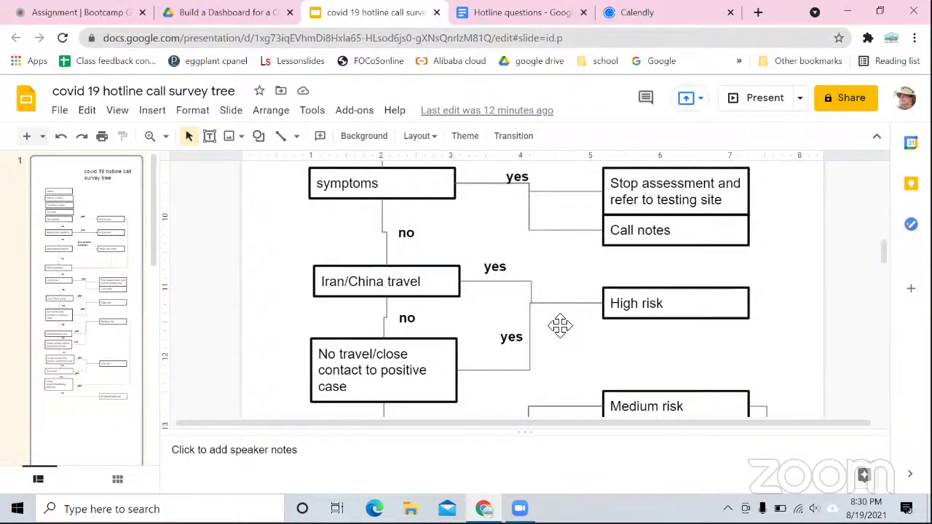
# Compare the question order in the Hotline questions document with the survey tree's boxes between Test results and symptoms.
pyautogui.click(527, 14)
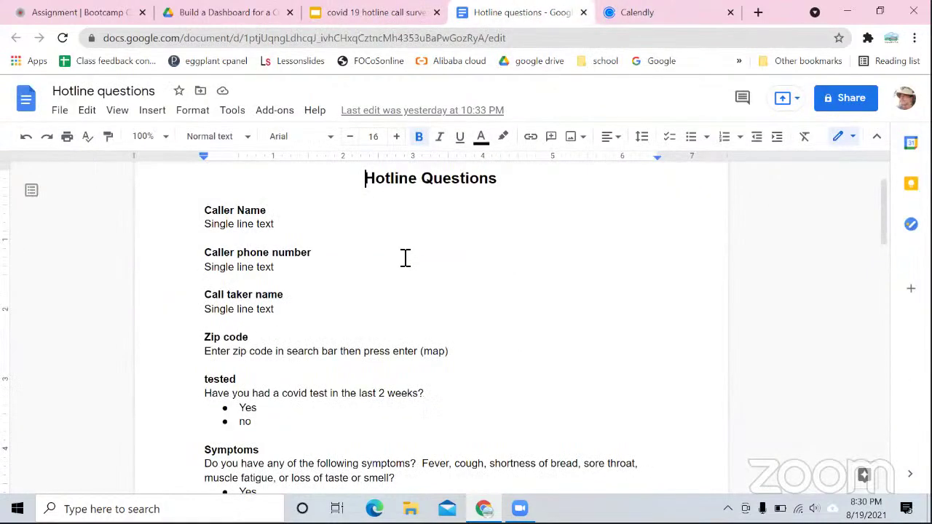
pyautogui.scroll(-3, 404, 261)
pyautogui.scroll(1, 404, 262)
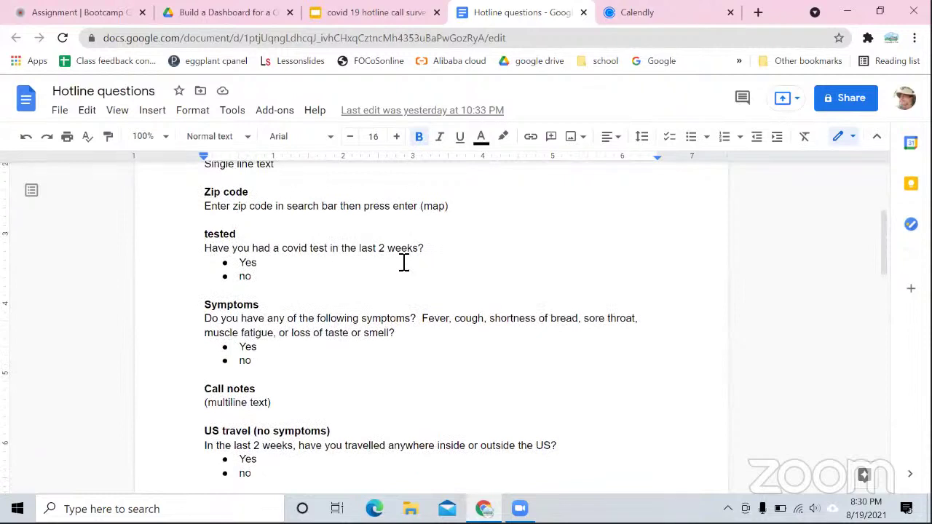
pyautogui.click(357, 12)
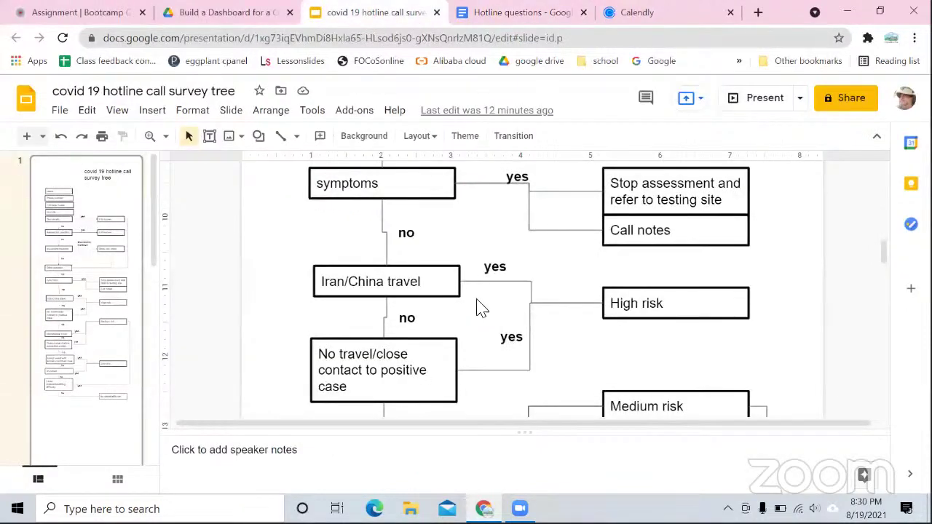
pyautogui.scroll(5, 477, 307)
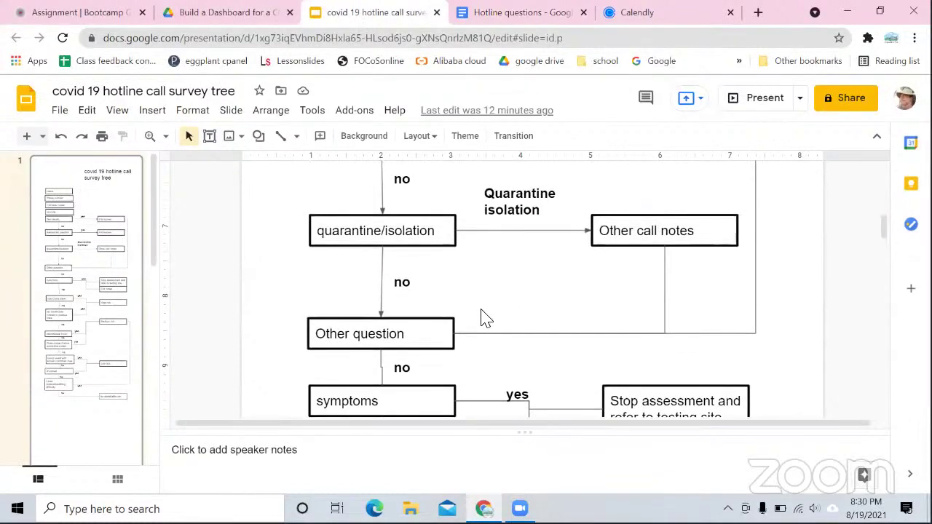
pyautogui.click(507, 14)
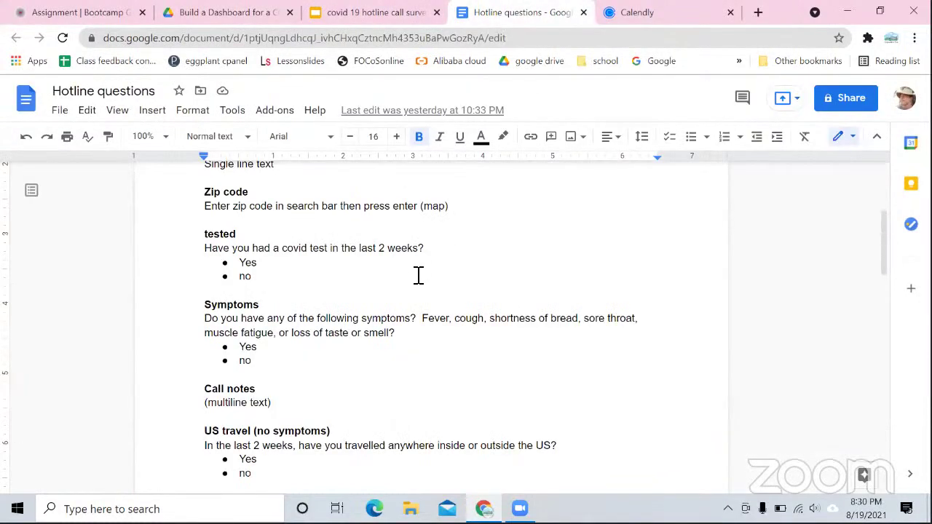
pyautogui.scroll(1, 419, 275)
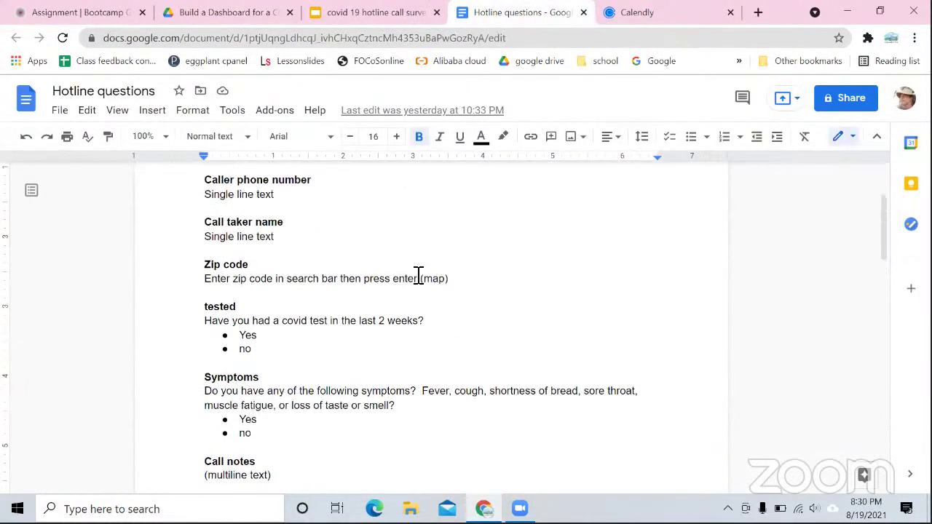
pyautogui.click(355, 15)
pyautogui.scroll(3, 414, 285)
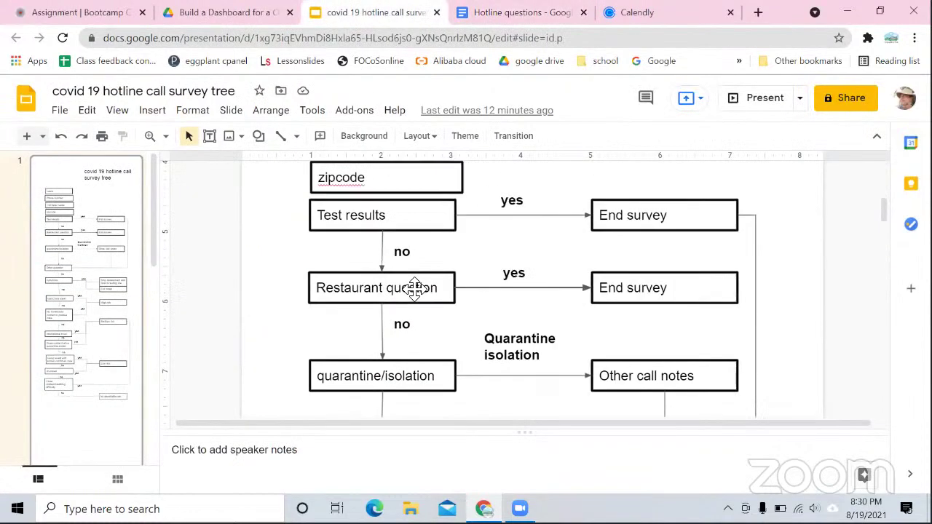
pyautogui.scroll(2, 416, 291)
pyautogui.scroll(-2, 416, 287)
# Add the bold heading "Restaurant question" below the tested section in the Hotline questions document, with a non-bold line under it.
pyautogui.click(486, 22)
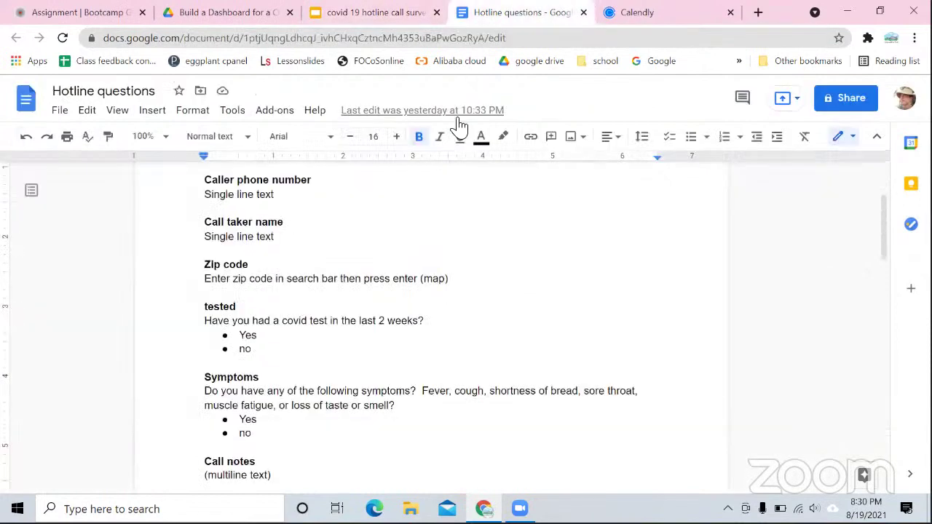
pyautogui.click(282, 350)
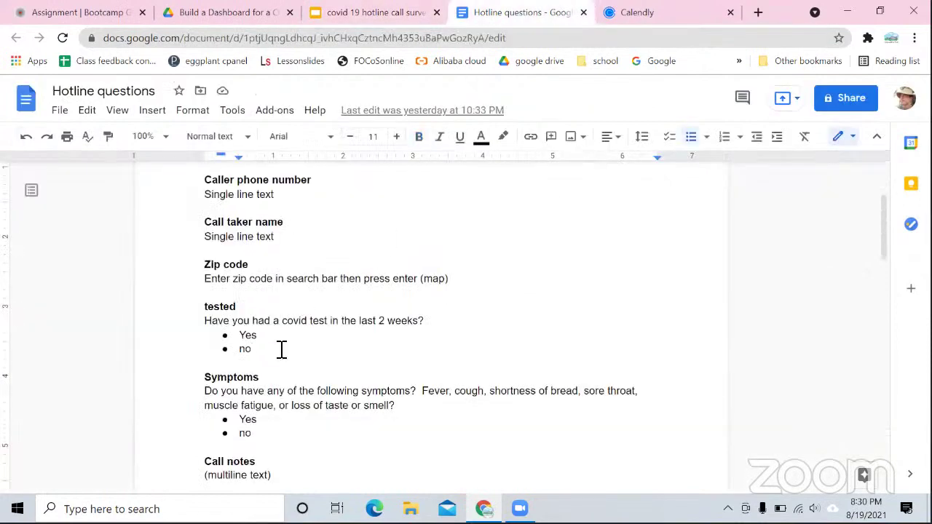
pyautogui.press('Return')
pyautogui.press('Return')
pyautogui.press('Return')
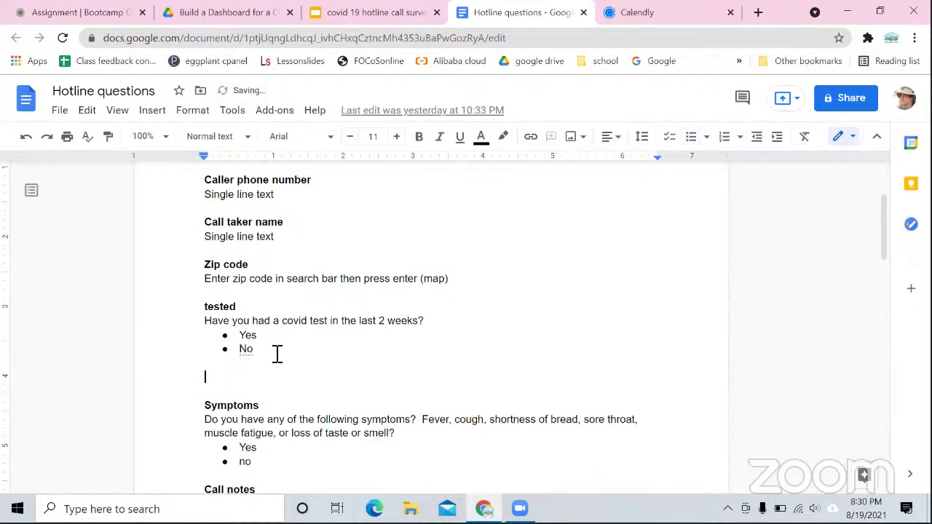
pyautogui.hotkey('ctrl', 'b')
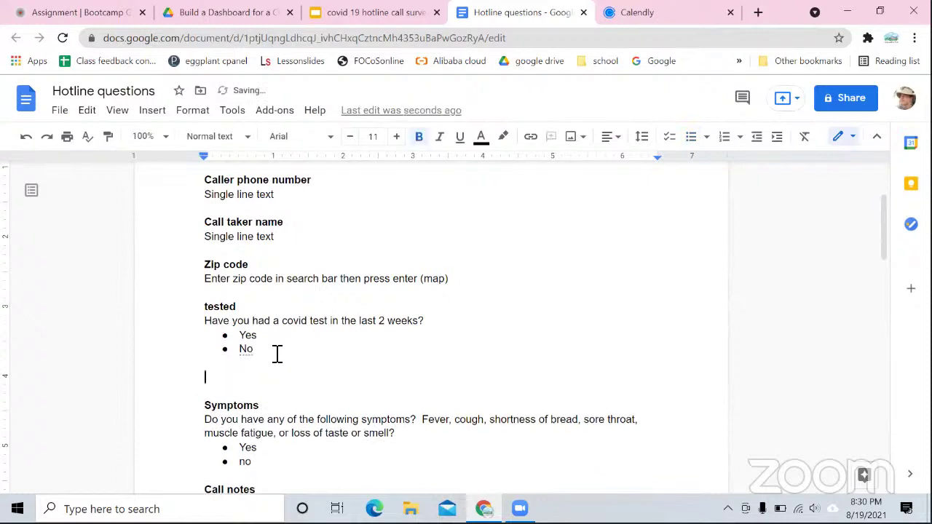
pyautogui.write('rest')
pyautogui.write('aurant qu')
pyautogui.write('estion')
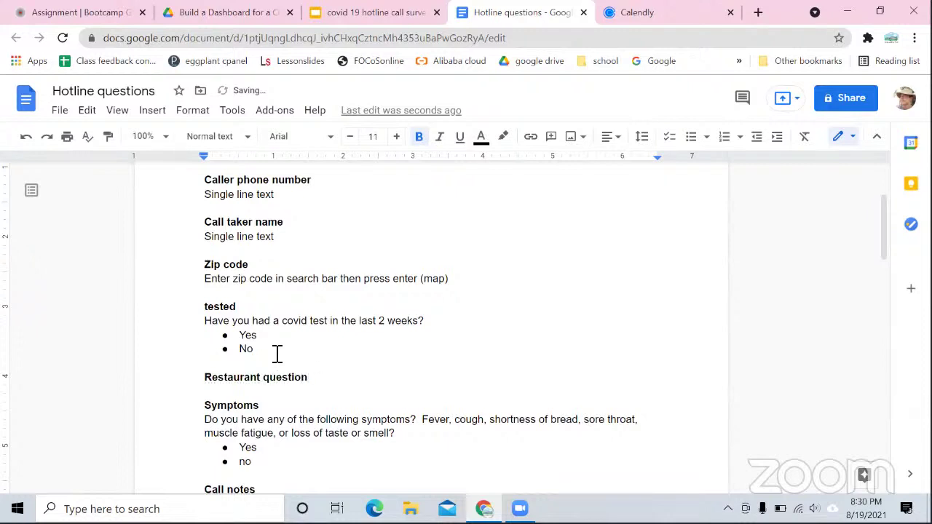
pyautogui.press('Return')
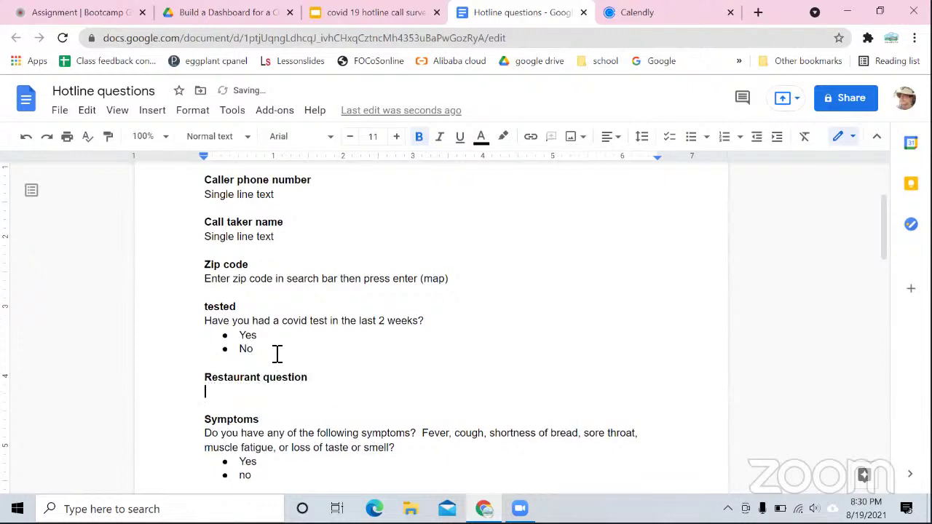
pyautogui.hotkey('ctrl', 'b')
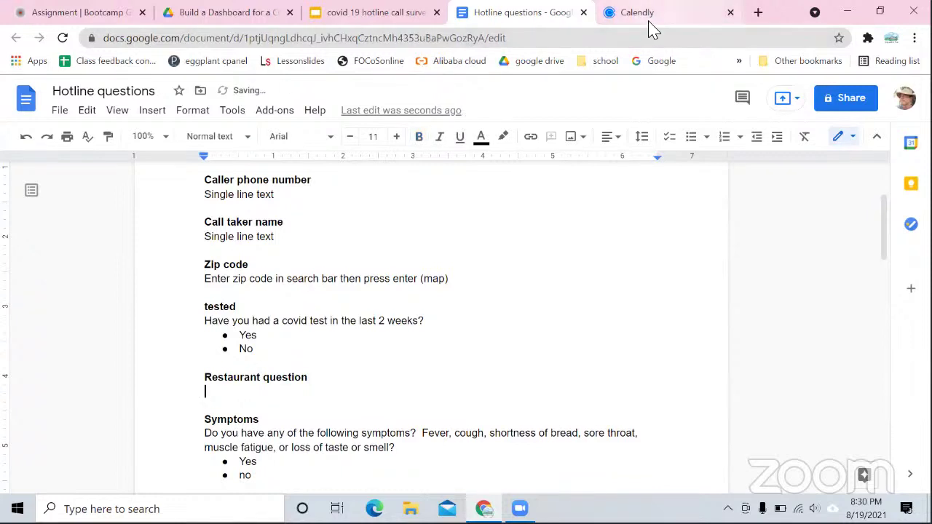
# Close the Calendly page and write "Are you calling about when restaurants will open?" under the Restaurant question heading.
pyautogui.click(730, 13)
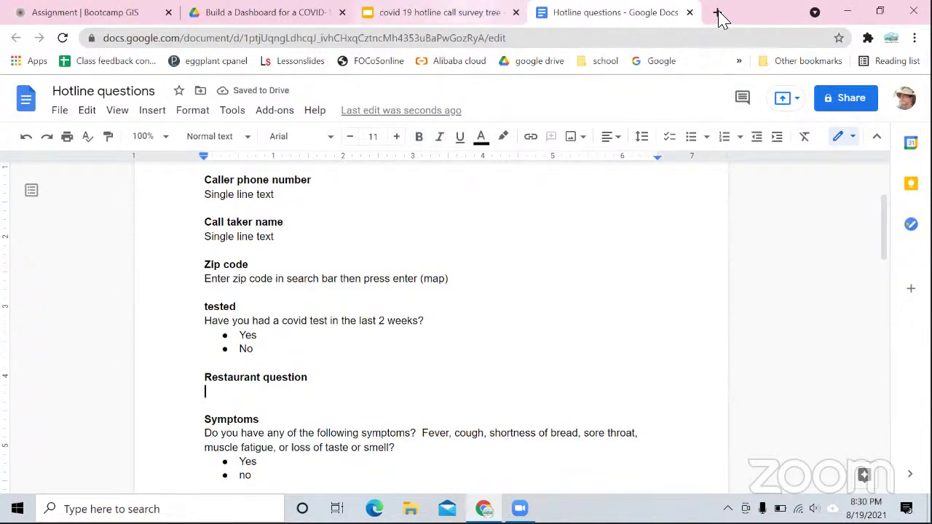
pyautogui.hotkey('ctrl', 'shift', 'Tab')
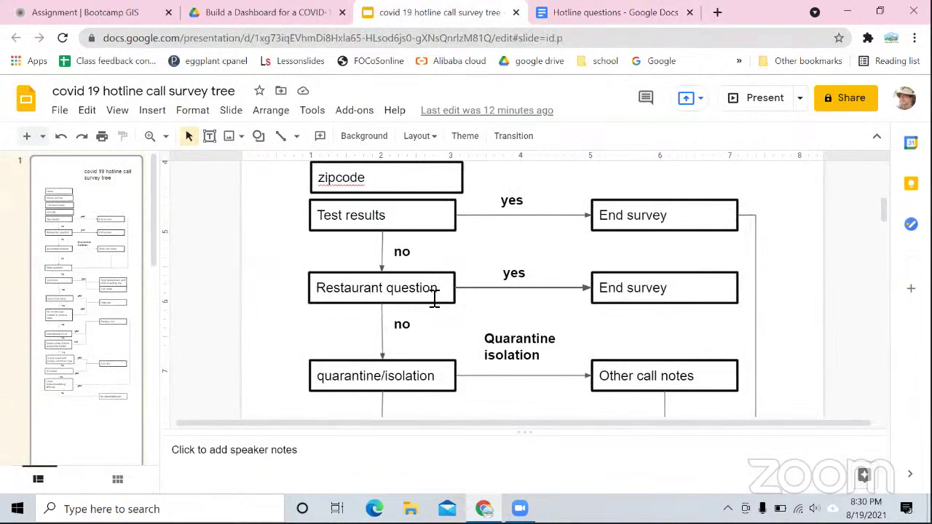
pyautogui.click(578, 15)
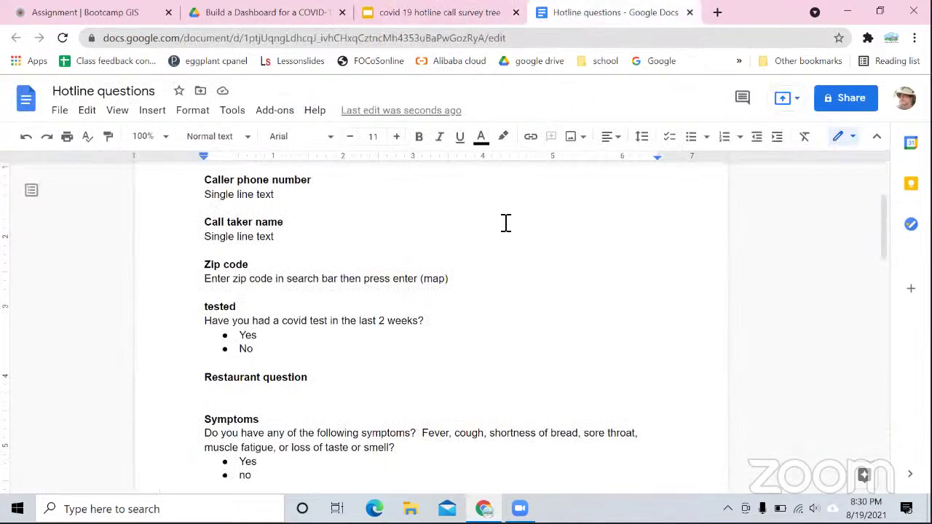
pyautogui.write('Are y')
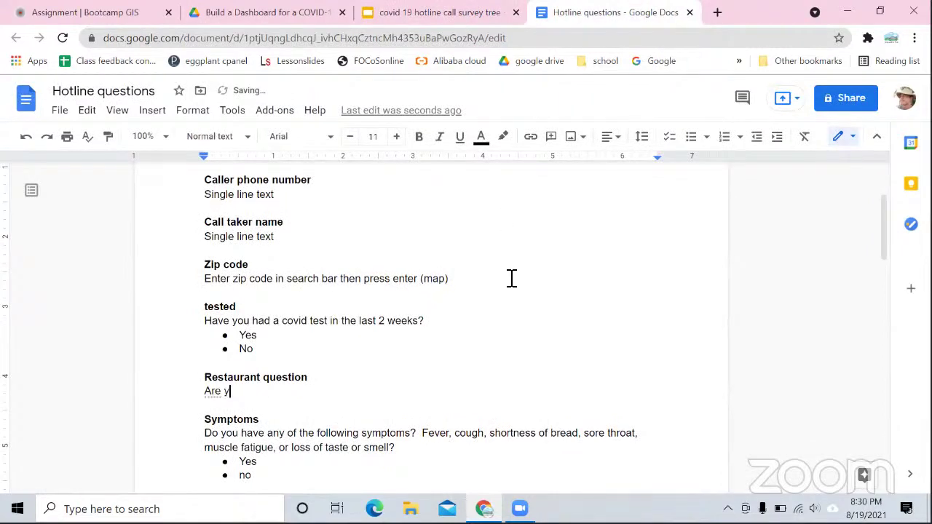
pyautogui.write('ou calling about when')
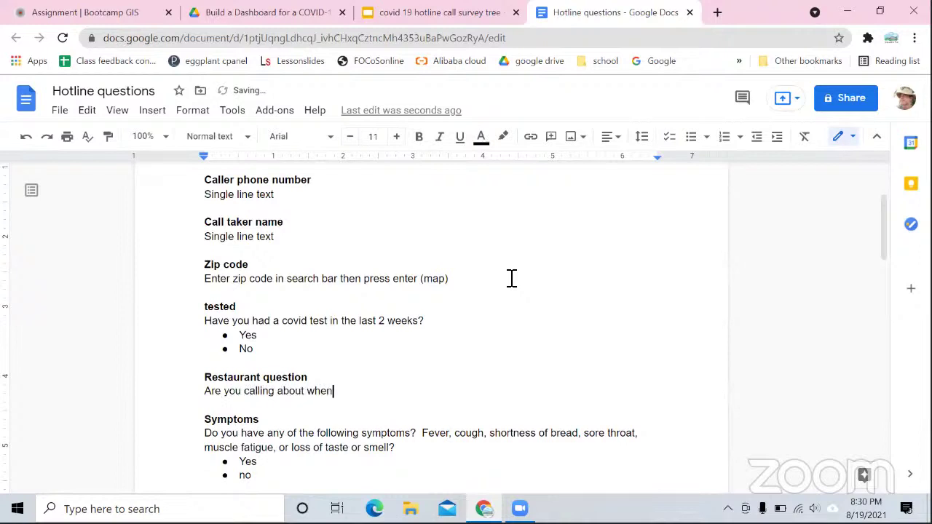
pyautogui.write(' a restauran')
pyautogui.press('BackSpace')
pyautogui.press('BackSpace')
pyautogui.press('BackSpace')
pyautogui.press('BackSpace')
pyautogui.press('BackSpace')
pyautogui.press('BackSpace')
pyautogui.press('BackSpace')
pyautogui.press('BackSpace')
pyautogui.press('BackSpace')
pyautogui.press('BackSpace')
pyautogui.write('restaurants will op')
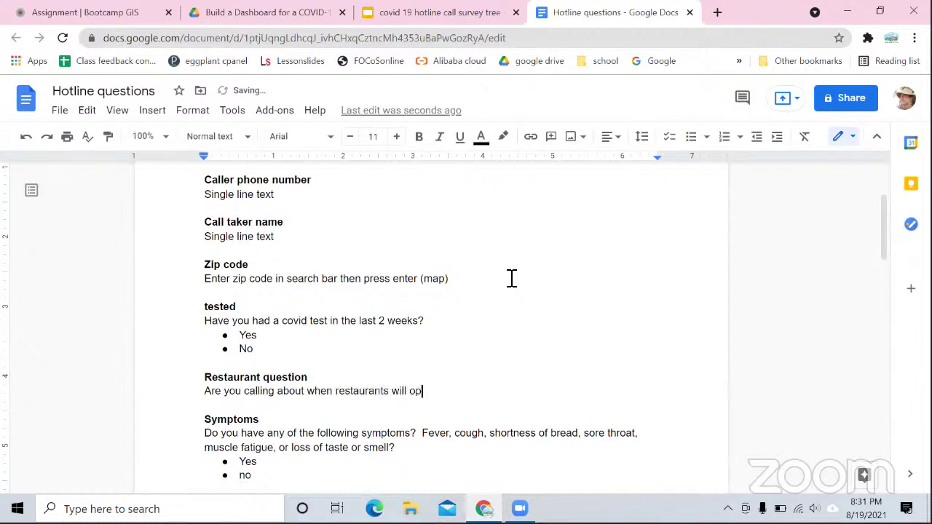
pyautogui.write('en?')
# Following the survey tree, add "Are you calling with a question about quarantine/isolation?" below the restaurant question, separated by a blank line.
pyautogui.click(489, 13)
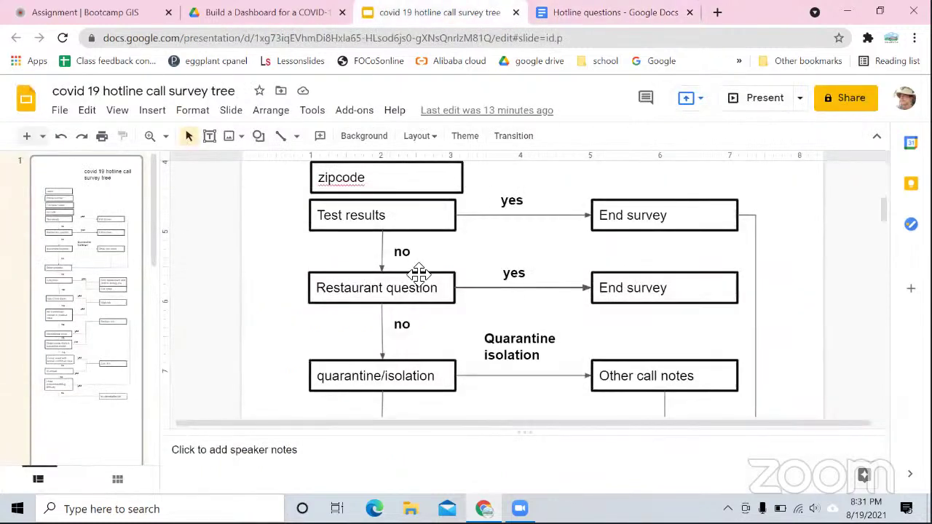
pyautogui.scroll(-3, 436, 284)
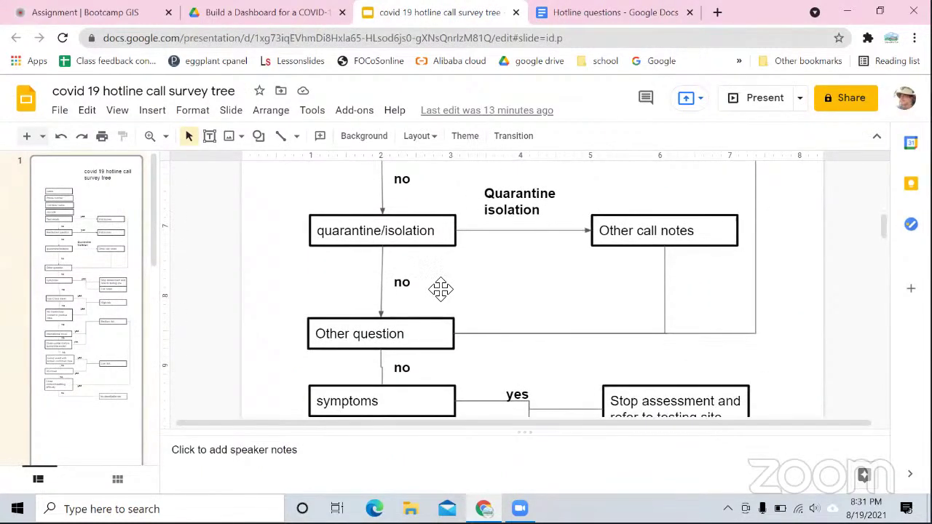
pyautogui.scroll(1, 437, 275)
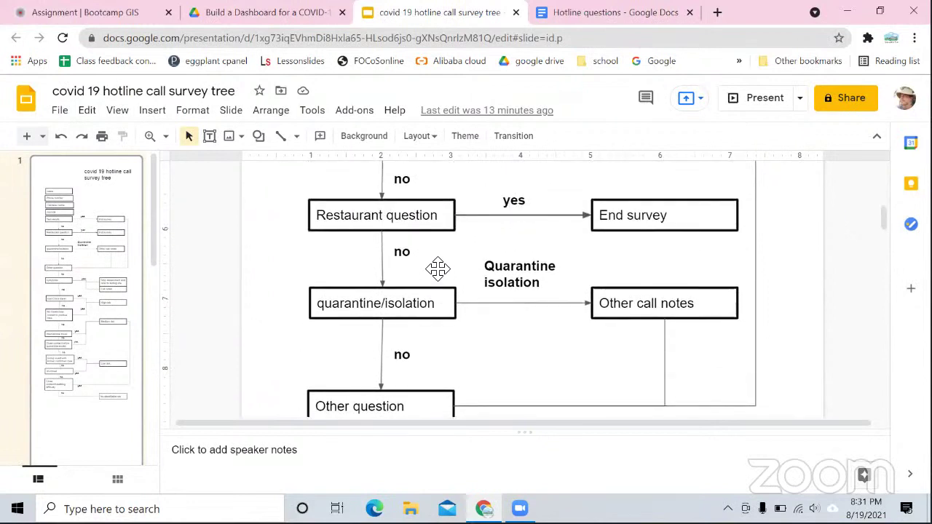
pyautogui.click(605, 13)
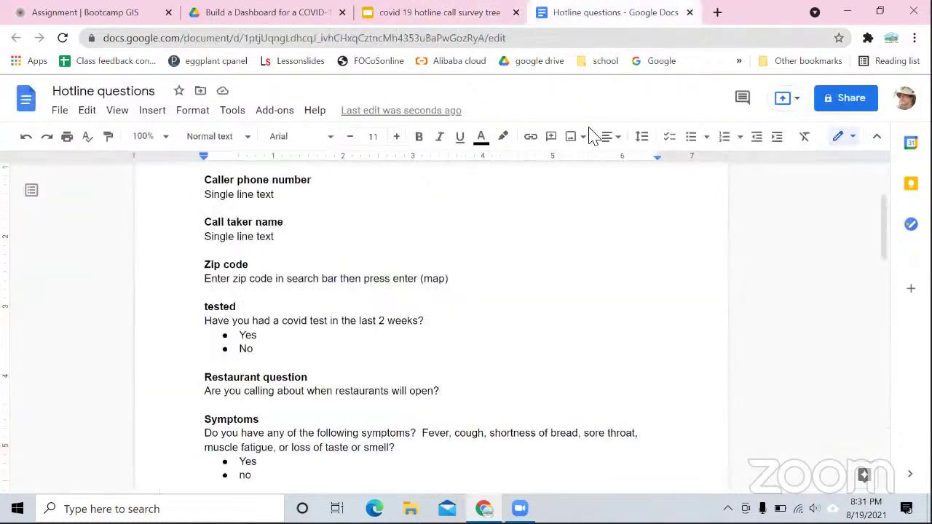
pyautogui.press('Return')
pyautogui.press('Return')
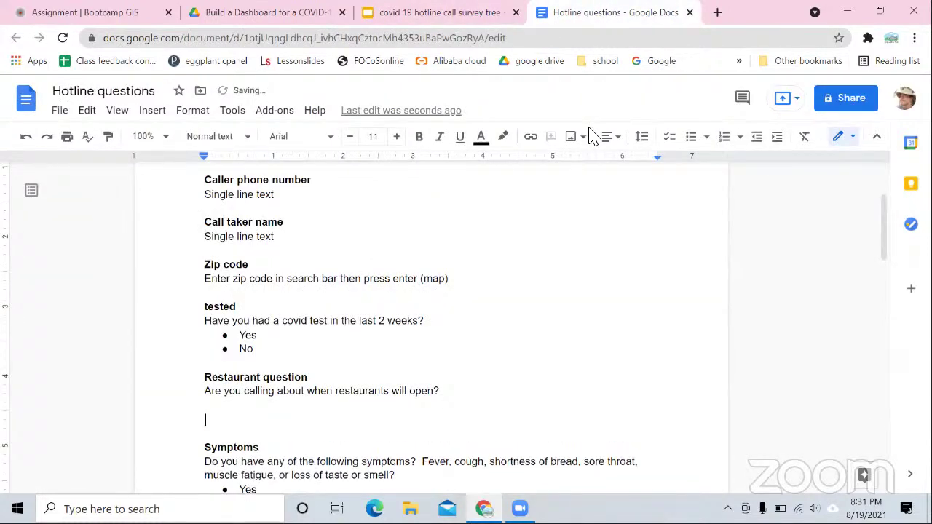
pyautogui.write('Are you calling wi')
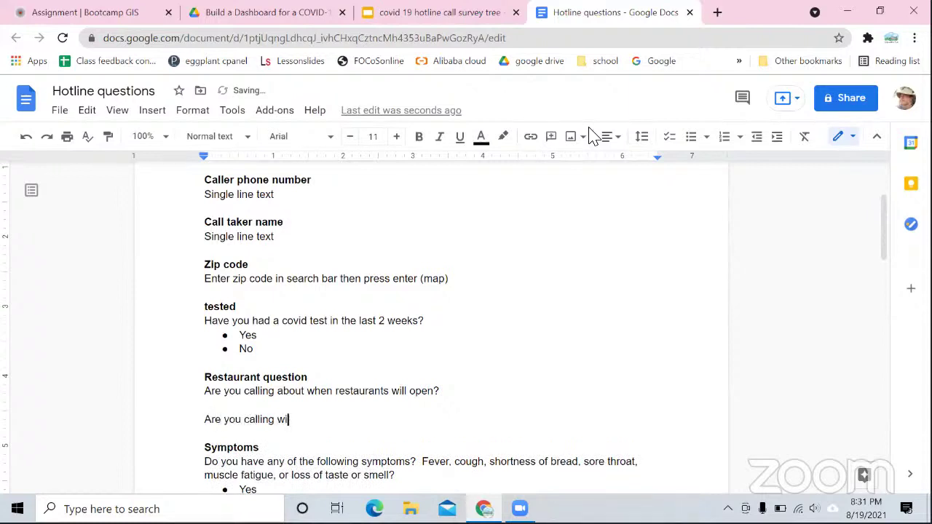
pyautogui.write('th a question about')
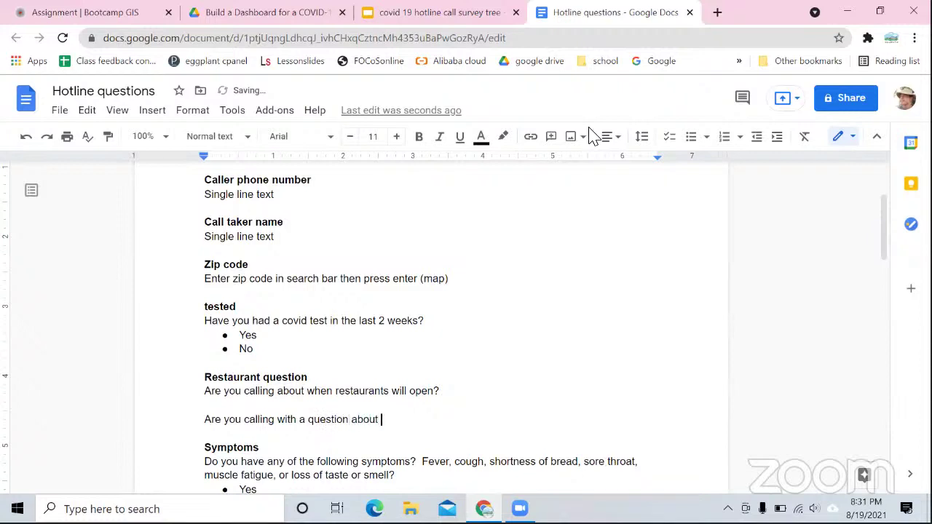
pyautogui.write(' quarantine/isol')
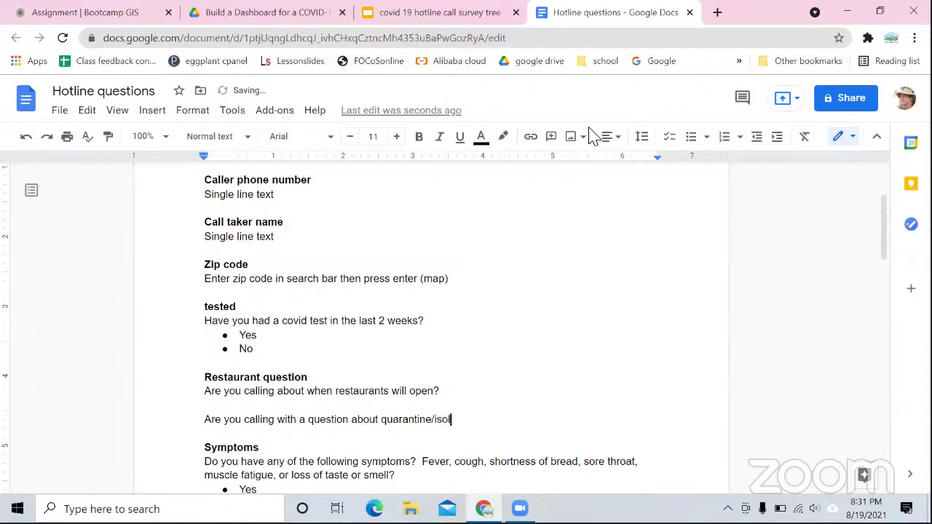
pyautogui.write('ation?')
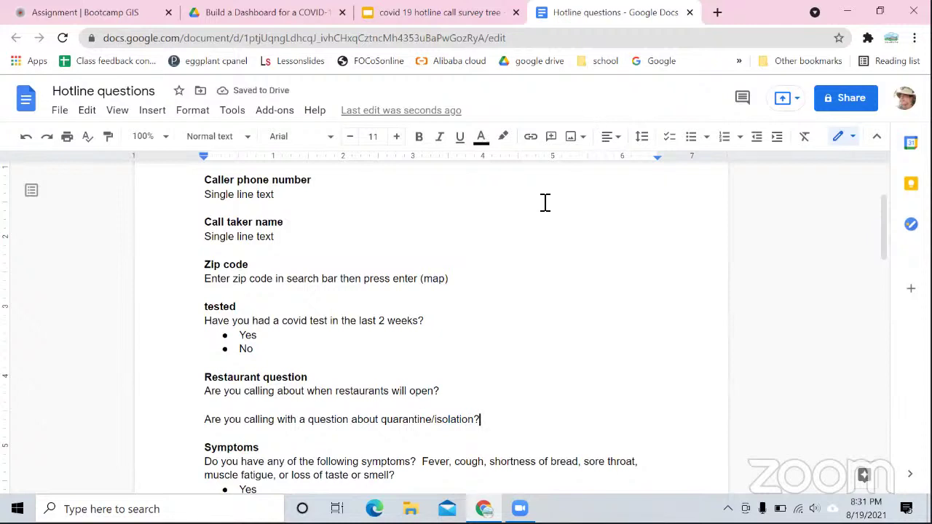
# Insert the line "Isolation questions" directly above the quarantine/isolation question.
pyautogui.click(404, 407)
pyautogui.press('Return')
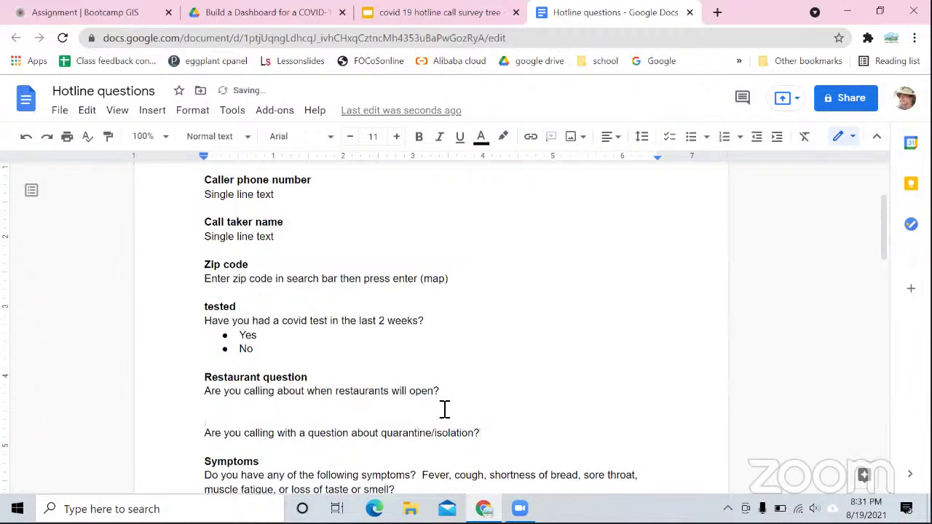
pyautogui.write('isolation ')
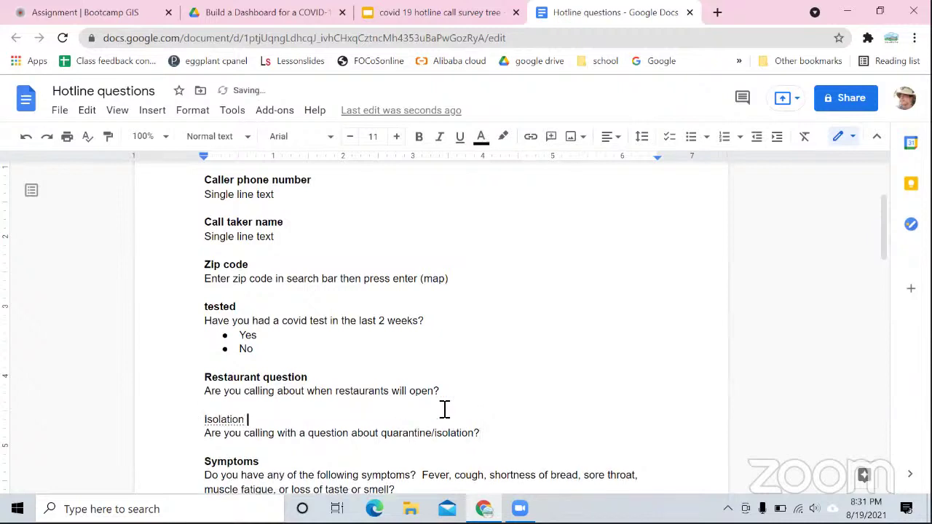
pyautogui.write('questions')
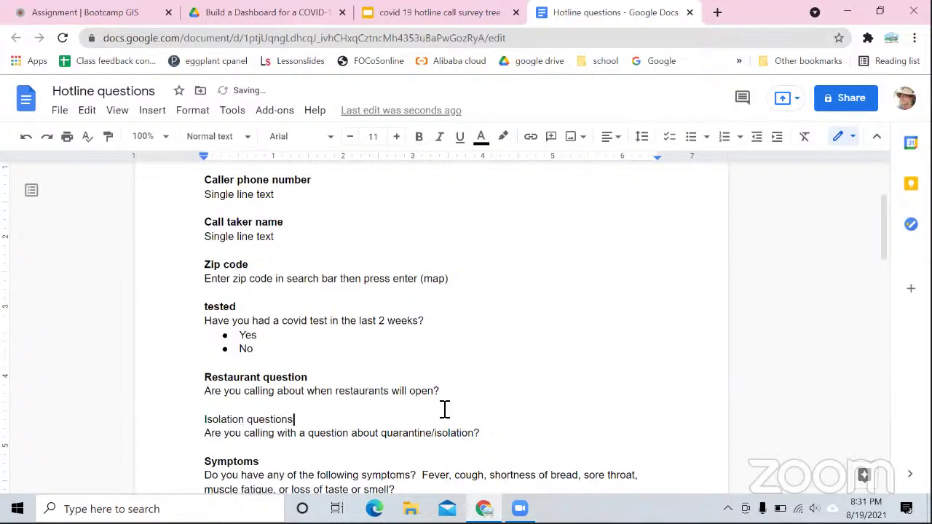
# Change the restaurant heading to "Restaurant questions" and make the "Isolation questions" heading bold.
pyautogui.click(340, 381)
pyautogui.write('s')
pyautogui.press('BackSpace')
pyautogui.press('BackSpace')
pyautogui.write('s')
pyautogui.click(295, 421)
pyautogui.moveTo(298, 422); pyautogui.dragTo(204, 422)
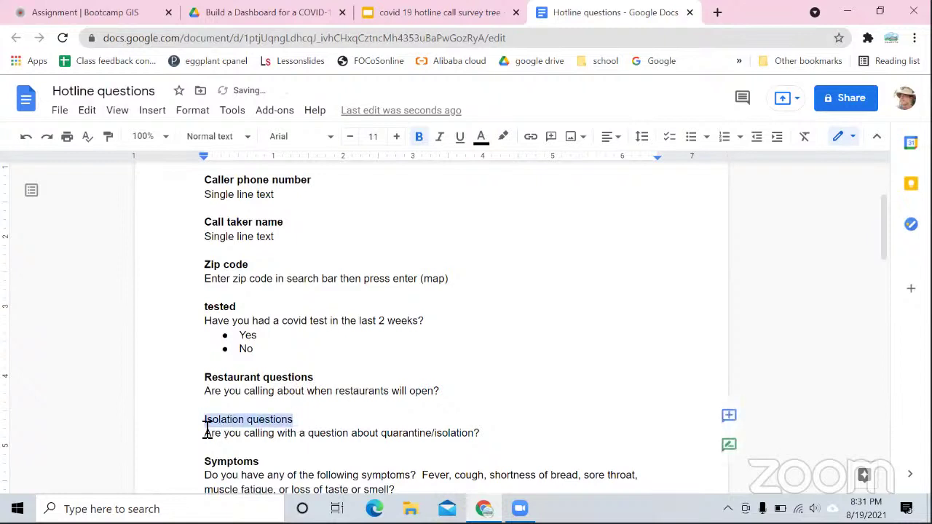
pyautogui.hotkey('ctrl', 'b')
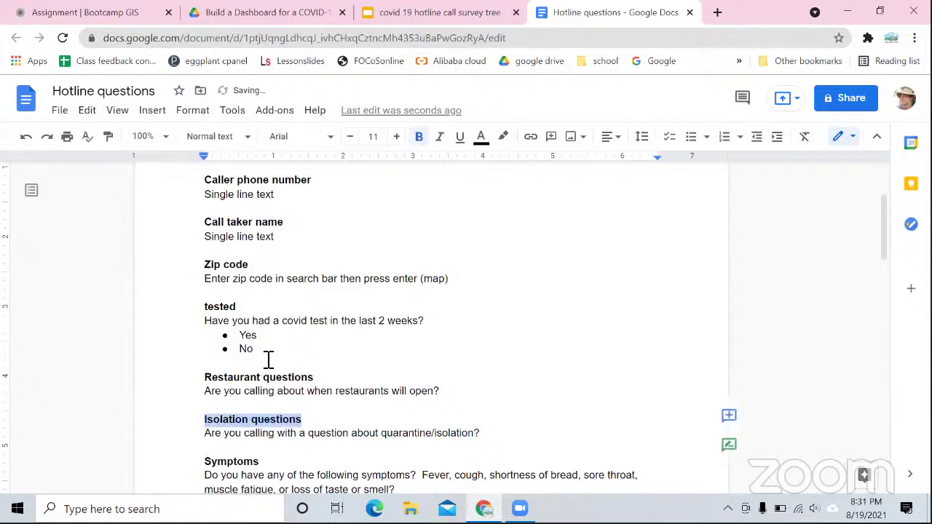
# Copy the Yes/No bullets from the tested section to a new line below the restaurant question.
pyautogui.moveTo(268, 358); pyautogui.dragTo(218, 337)
pyautogui.hotkey('ctrl', 'c')
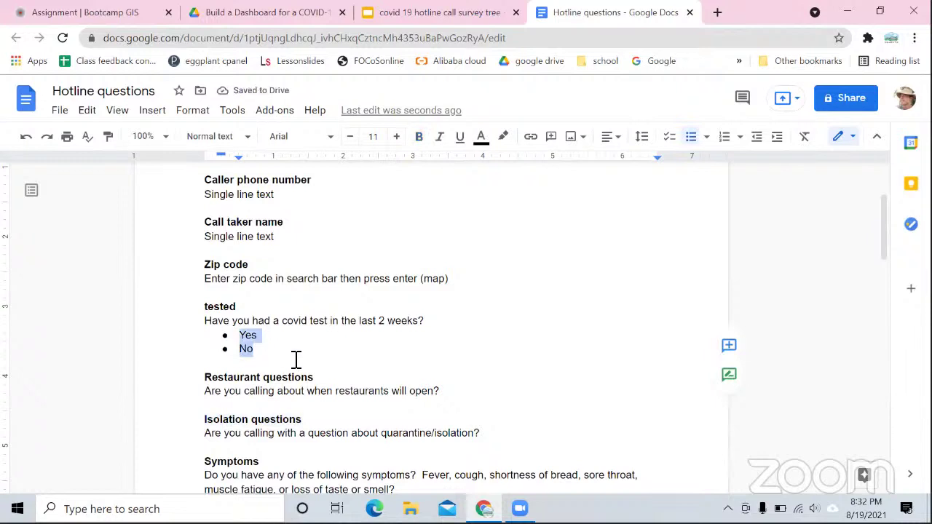
pyautogui.click(460, 397)
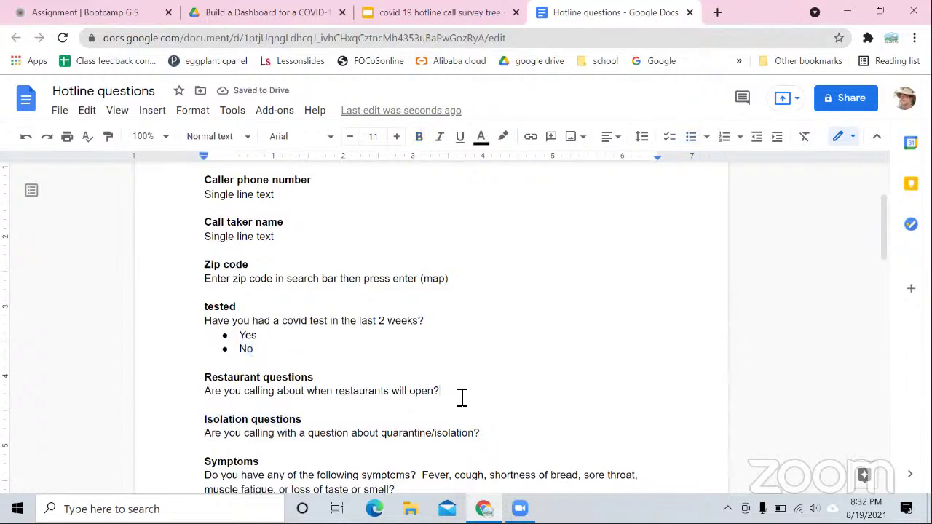
pyautogui.press('Return')
pyautogui.hotkey('ctrl', 'v')
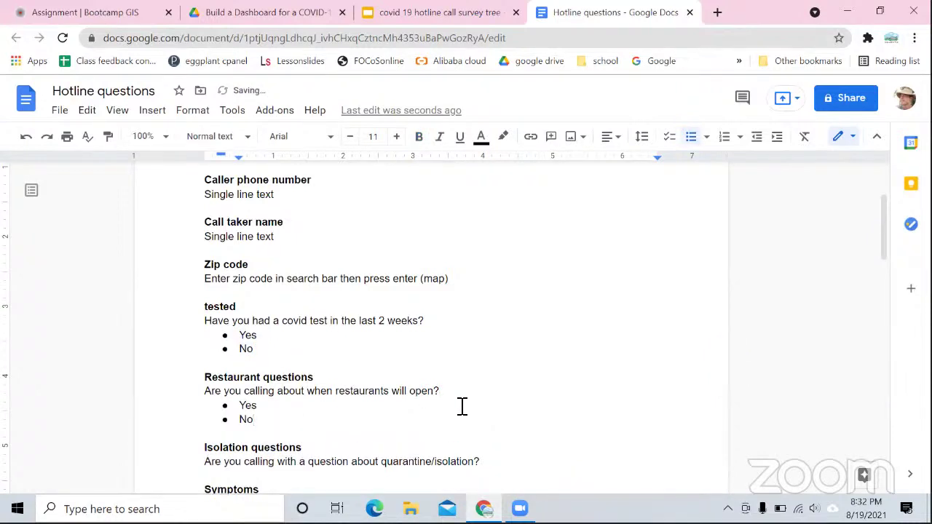
# Add the same Yes/No bullets below the quarantine/isolation question.
pyautogui.press('Down')
pyautogui.press('Down')
pyautogui.press('Down')
pyautogui.press('End')
pyautogui.press('Return')
pyautogui.hotkey('ctrl', 'v')
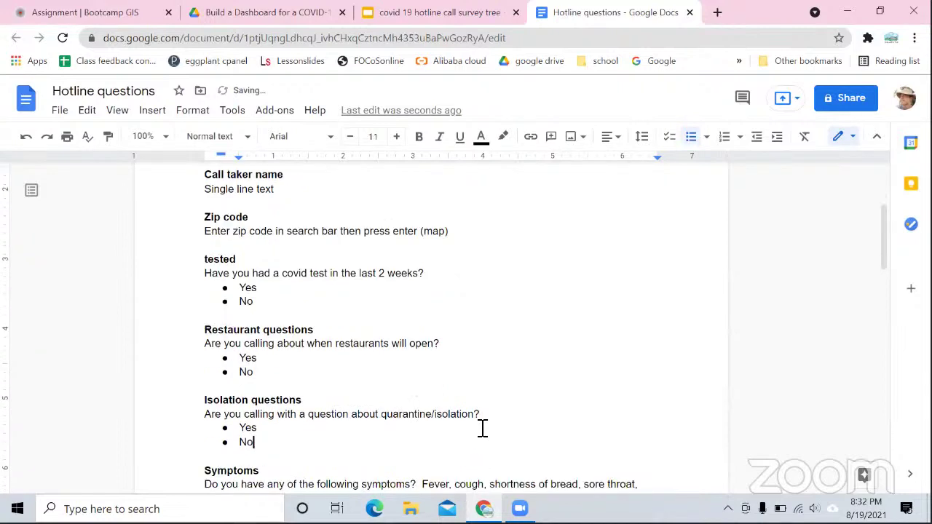
# Following the survey tree, add the bold heading "Other questions" between the Isolation questions and Symptoms sections, with a non-bold line under it.
pyautogui.scroll(-2, 459, 372)
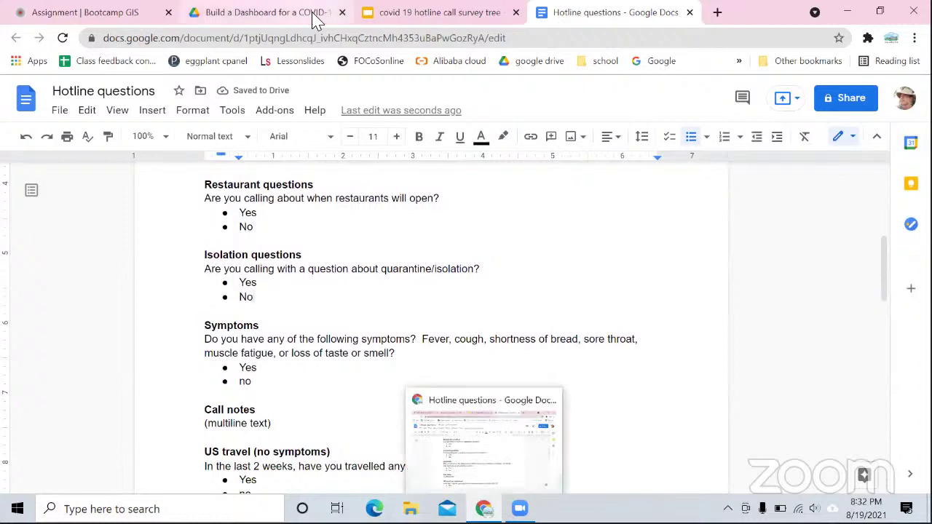
pyautogui.click(404, 16)
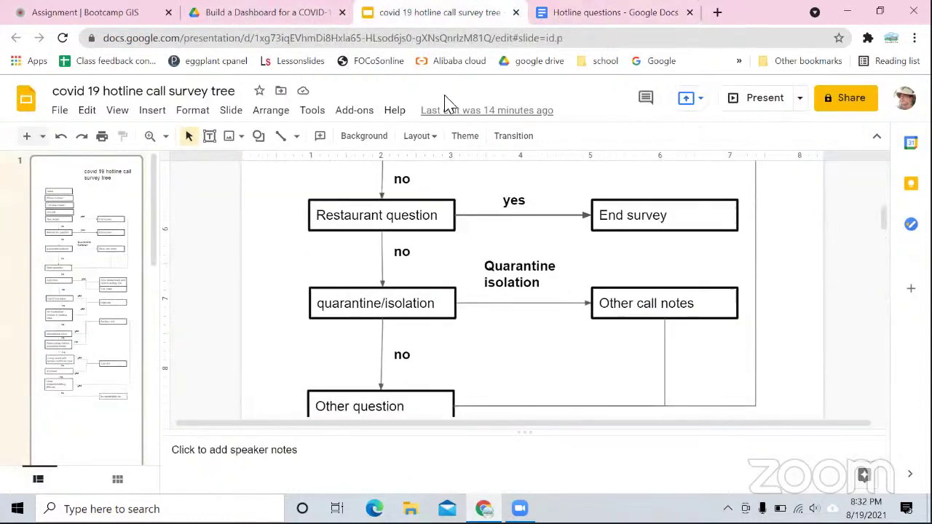
pyautogui.scroll(-1, 468, 208)
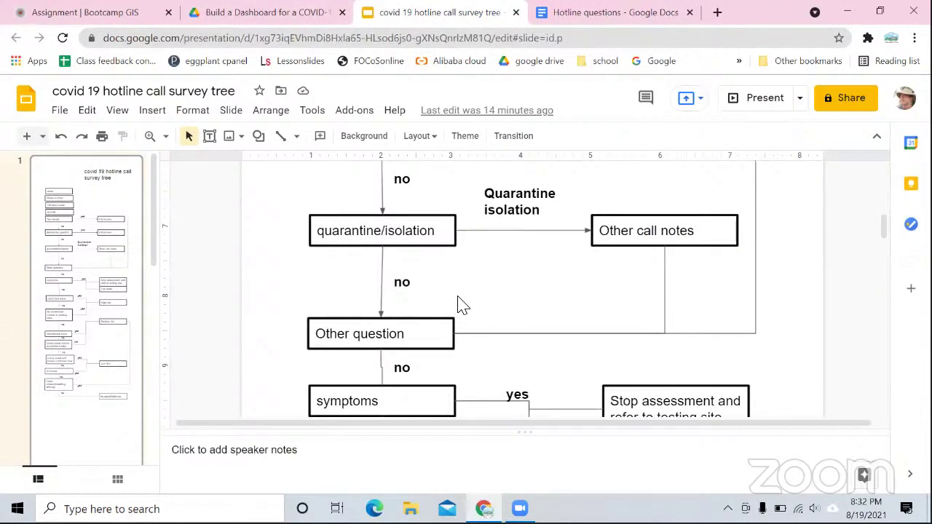
pyautogui.scroll(-1, 463, 309)
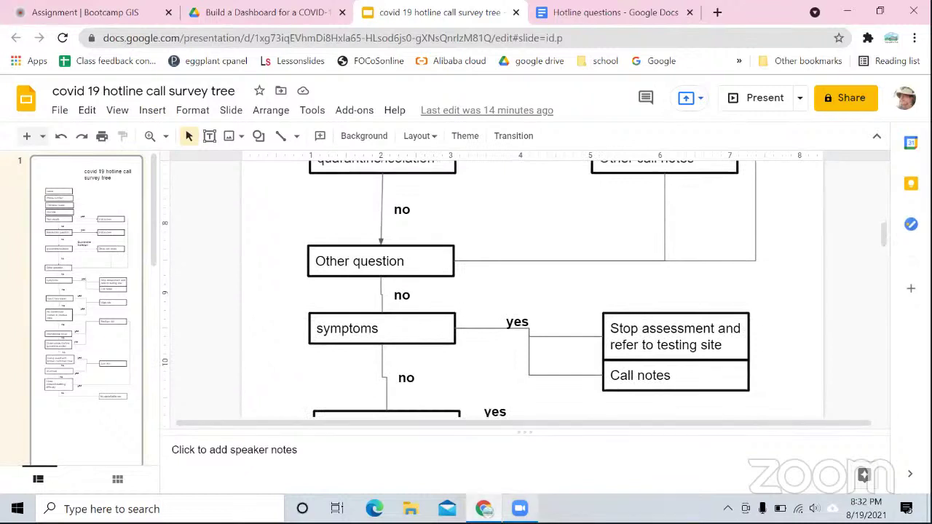
pyautogui.click(520, 508)
pyautogui.click(539, 13)
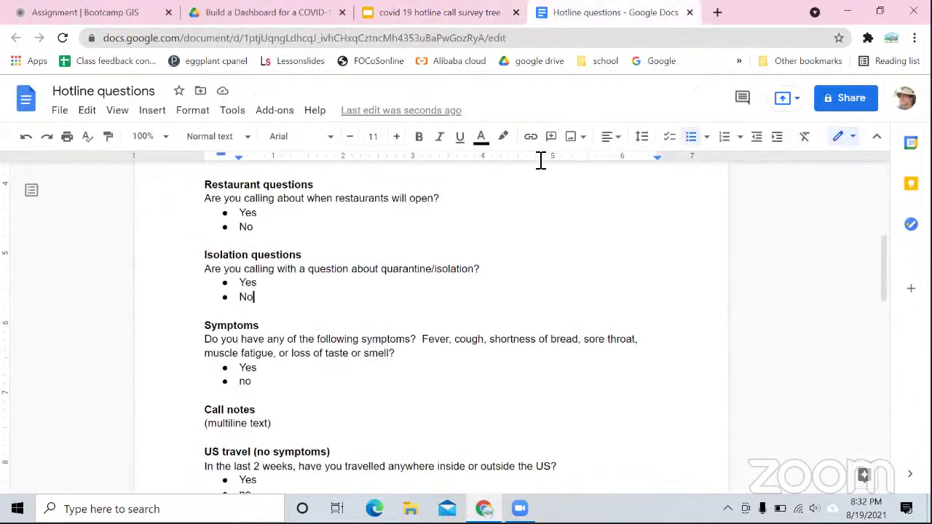
pyautogui.press('Return')
pyautogui.press('Return')
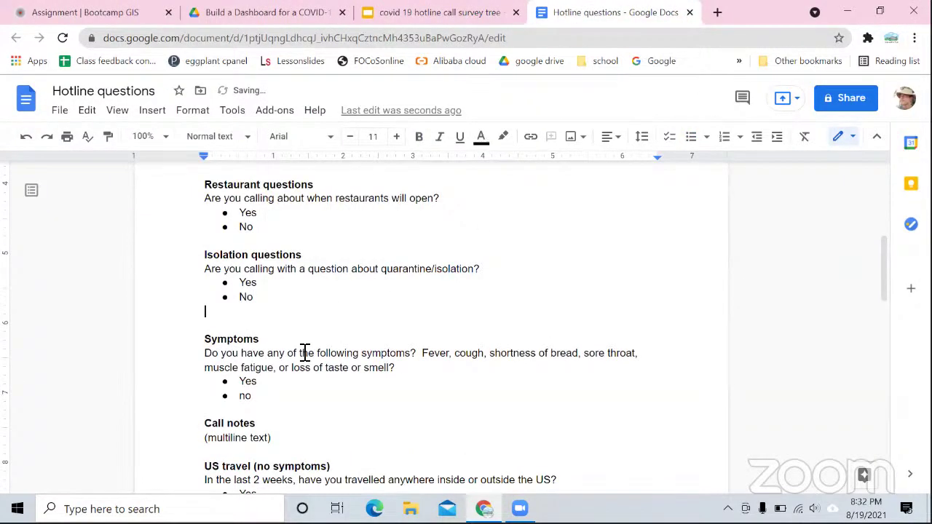
pyautogui.press('Return')
pyautogui.hotkey('ctrl', 'b')
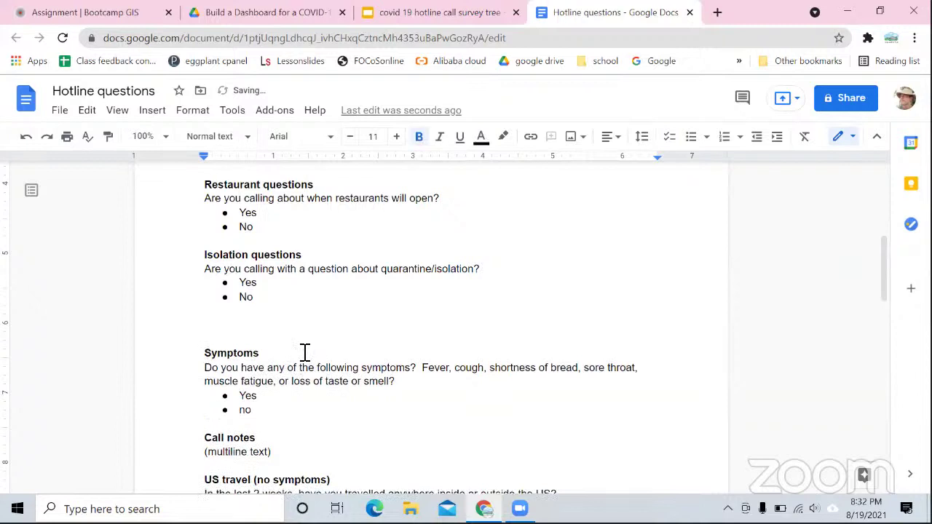
pyautogui.write('Other questionss')
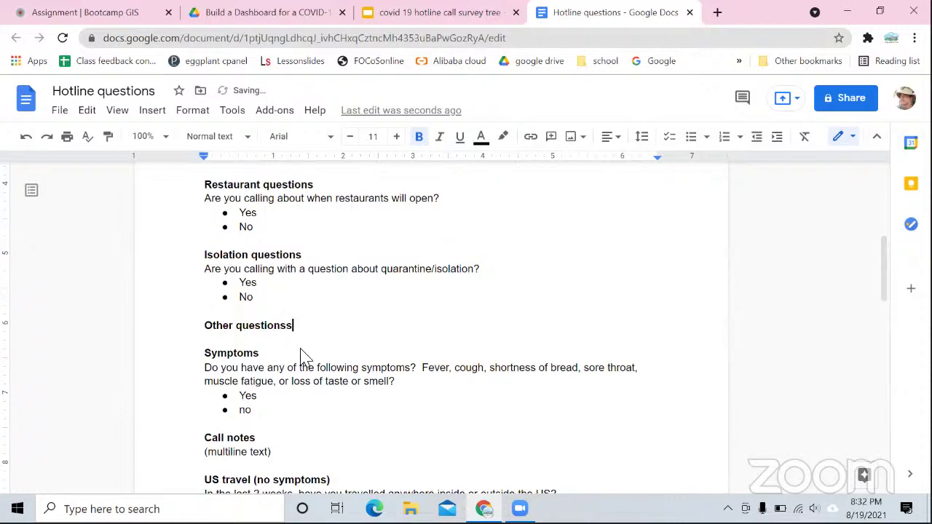
pyautogui.press('BackSpace')
pyautogui.press('Return')
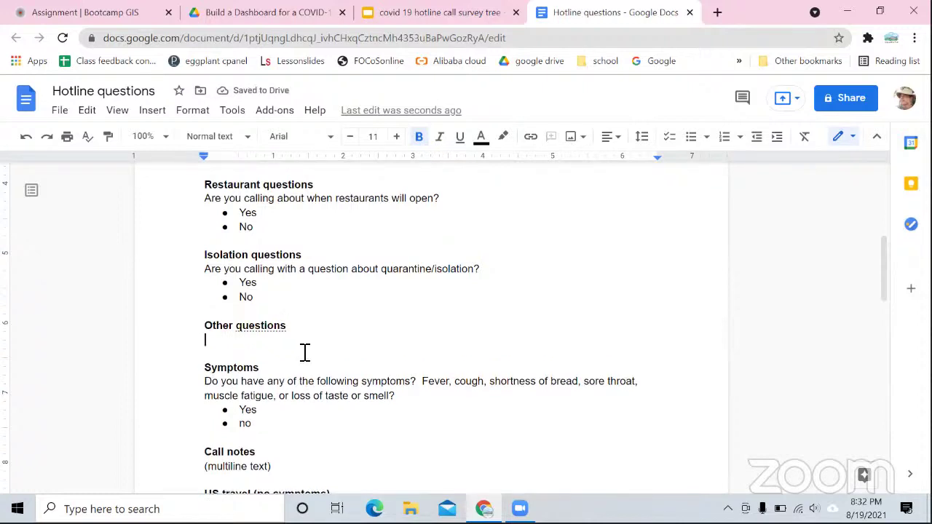
pyautogui.hotkey('ctrl', 'b')
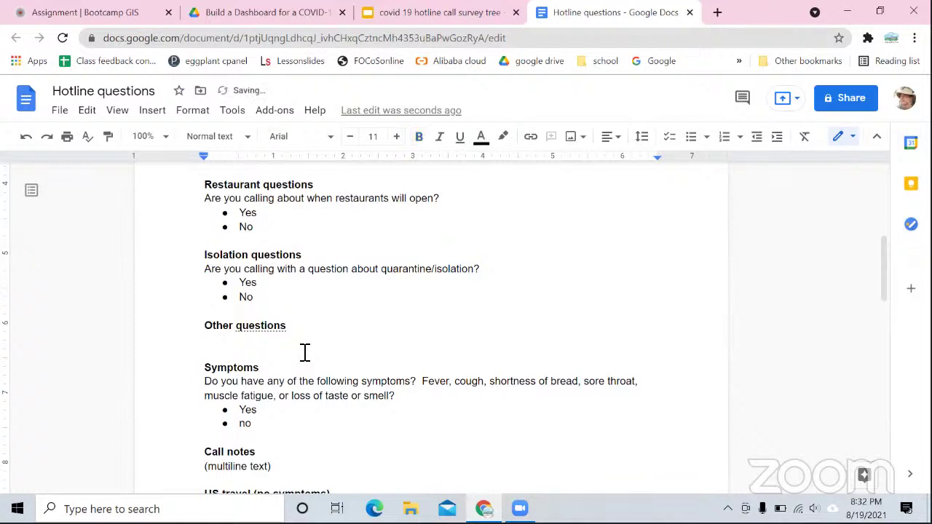
# Write "Are you calling about questions regarding anything other than covid symptoms?" under the Other questions heading, followed by Yes and No bullets.
pyautogui.write('Do')
pyautogui.press('BackSpace')
pyautogui.press('BackSpace')
pyautogui.press('BackSpace')
pyautogui.write('Are you calling')
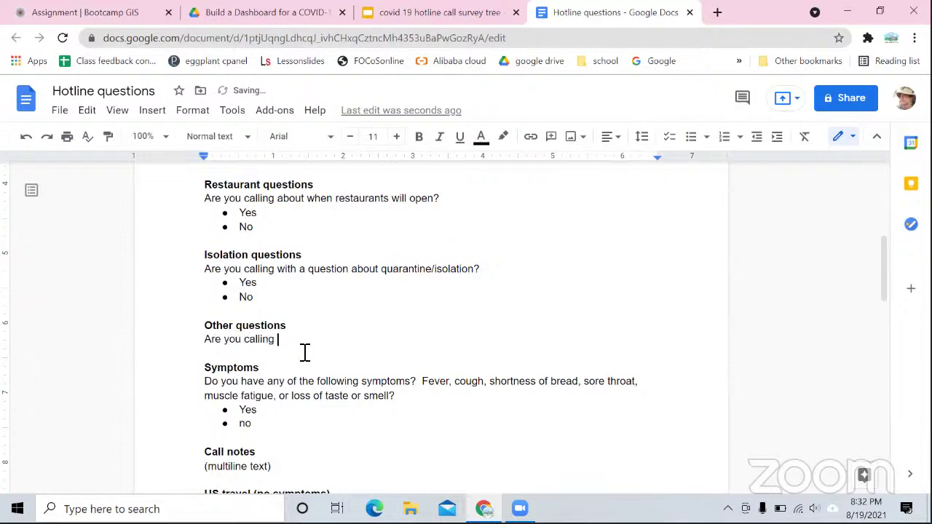
pyautogui.write(' about anything other than')
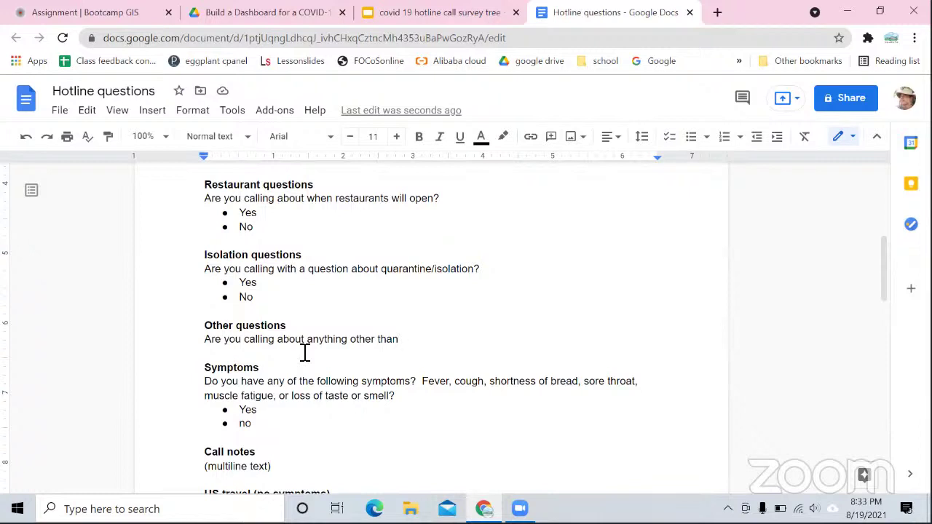
pyautogui.press('BackSpace')
pyautogui.press('BackSpace')
pyautogui.press('BackSpace')
pyautogui.press('BackSpace')
pyautogui.press('BackSpace')
pyautogui.press('BackSpace')
pyautogui.press('BackSpace')
pyautogui.press('BackSpace')
pyautogui.press('BackSpace')
pyautogui.press('BackSpace')
pyautogui.press('BackSpace')
pyautogui.press('BackSpace')
pyautogui.press('BackSpace')
pyautogui.press('BackSpace')
pyautogui.press('BackSpace')
pyautogui.press('BackSpace')
pyautogui.press('BackSpace')
pyautogui.press('BackSpace')
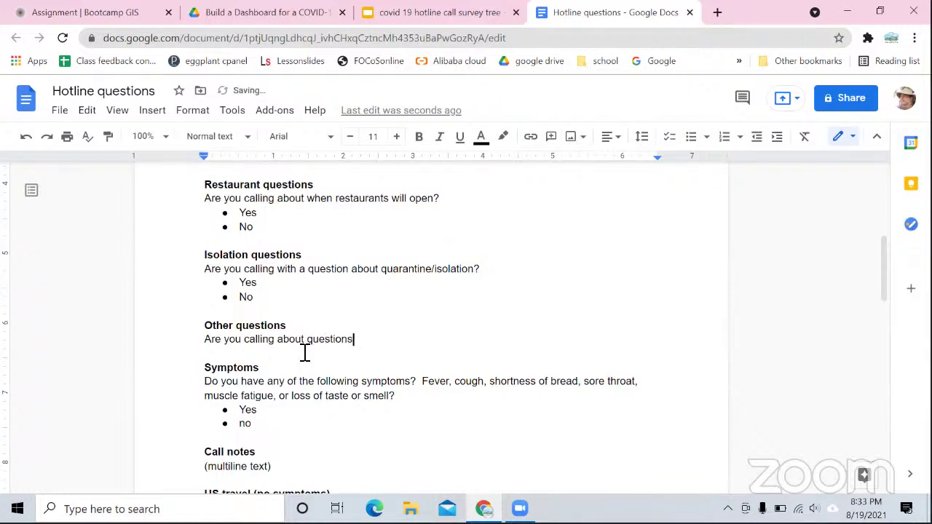
pyautogui.write('garding anything other than covid symptoms?')
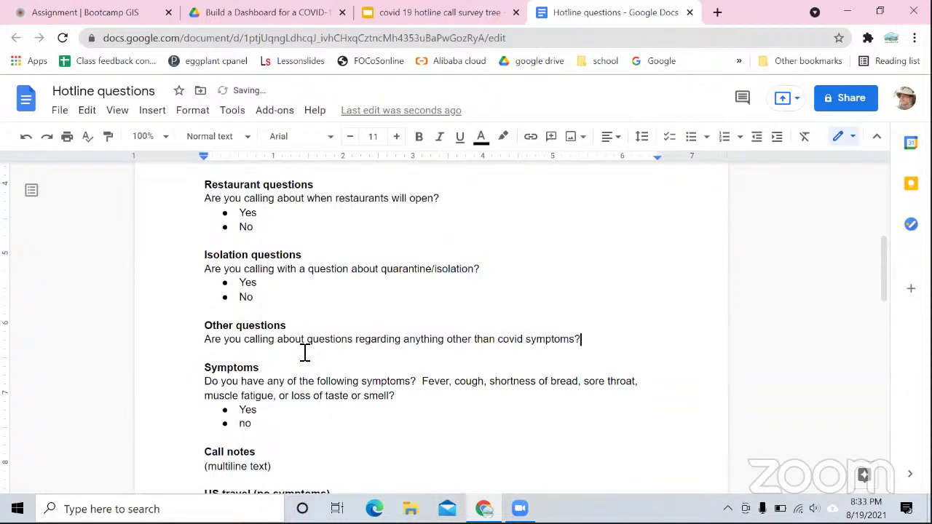
pyautogui.press('Return')
pyautogui.write('Yes No')
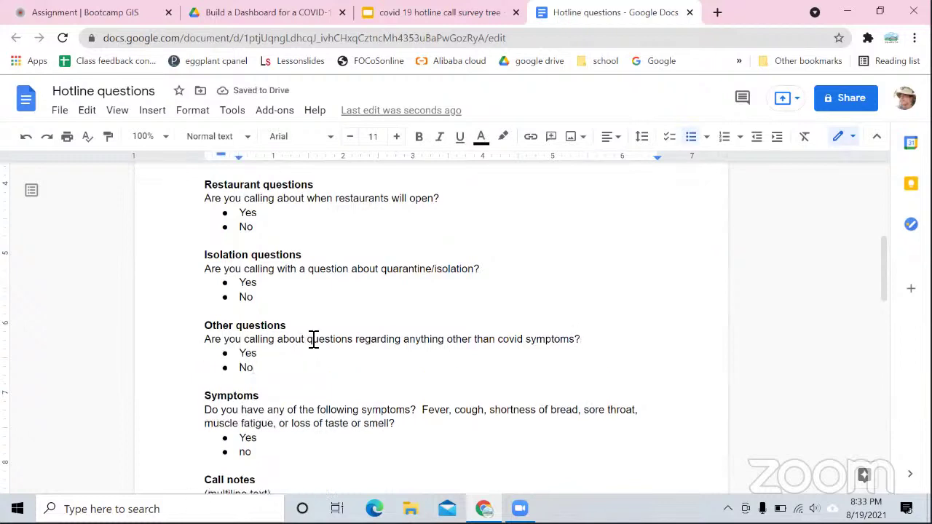
# Compare the survey tree's boxes from symptoms through the travel and close contact questions with the matching sections of the Hotline questions document.
pyautogui.click(447, 11)
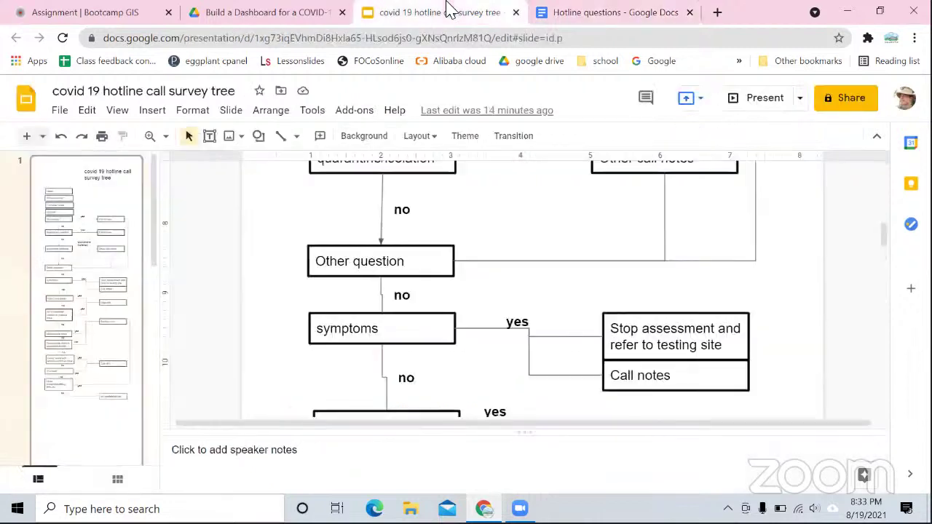
pyautogui.scroll(-5, 447, 291)
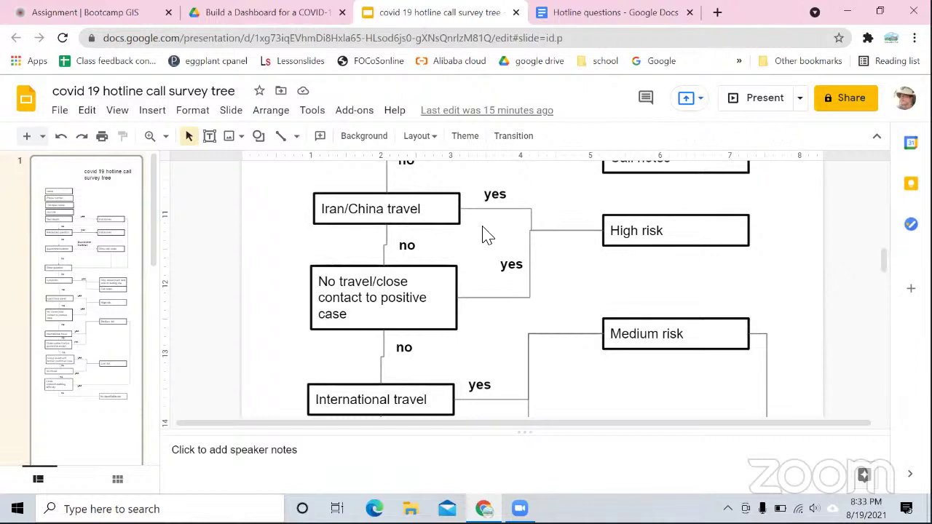
pyautogui.click(595, 22)
pyautogui.scroll(-3, 402, 275)
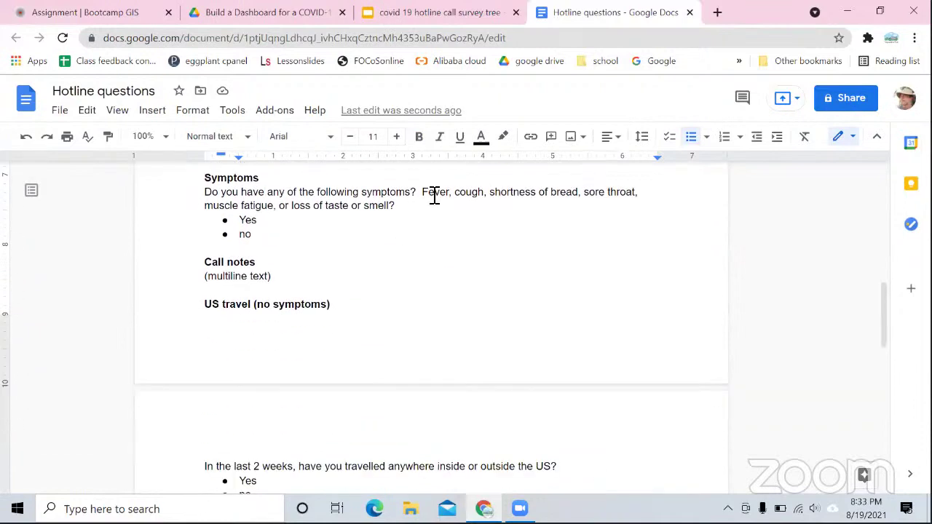
pyautogui.click(463, 17)
pyautogui.scroll(2, 434, 309)
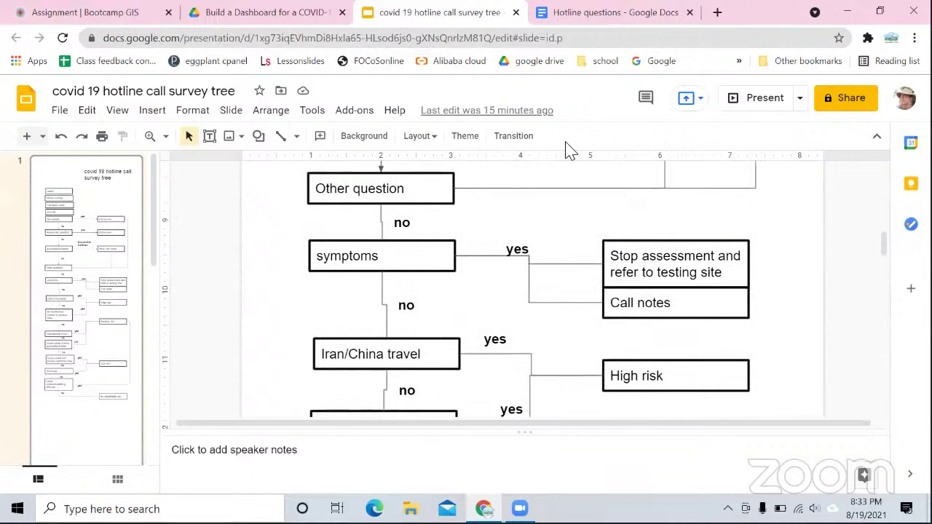
pyautogui.click(618, 16)
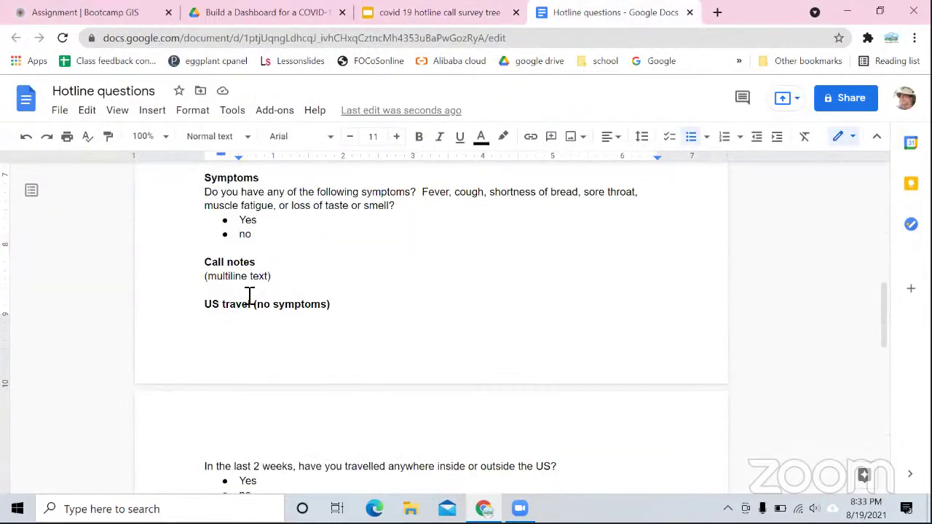
pyautogui.scroll(1, 248, 292)
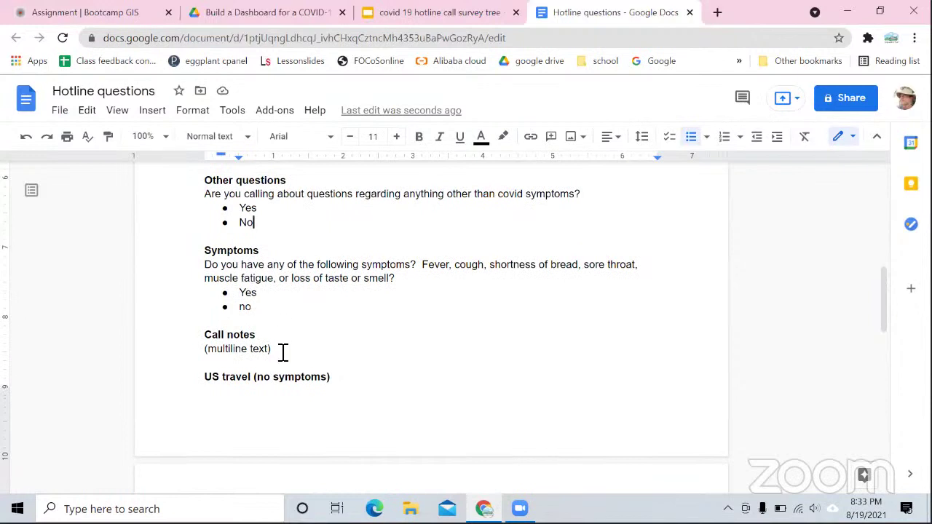
pyautogui.click(452, 15)
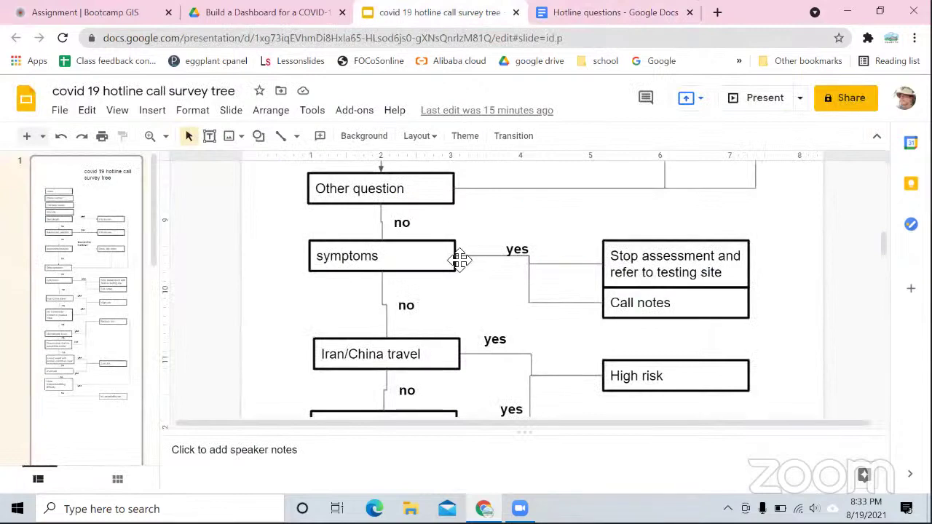
pyautogui.scroll(-1, 474, 331)
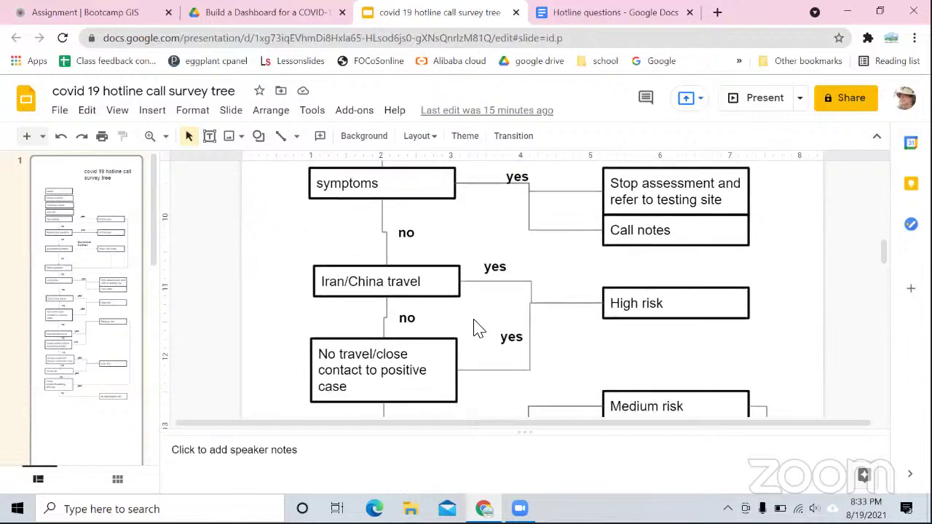
pyautogui.scroll(-1, 475, 331)
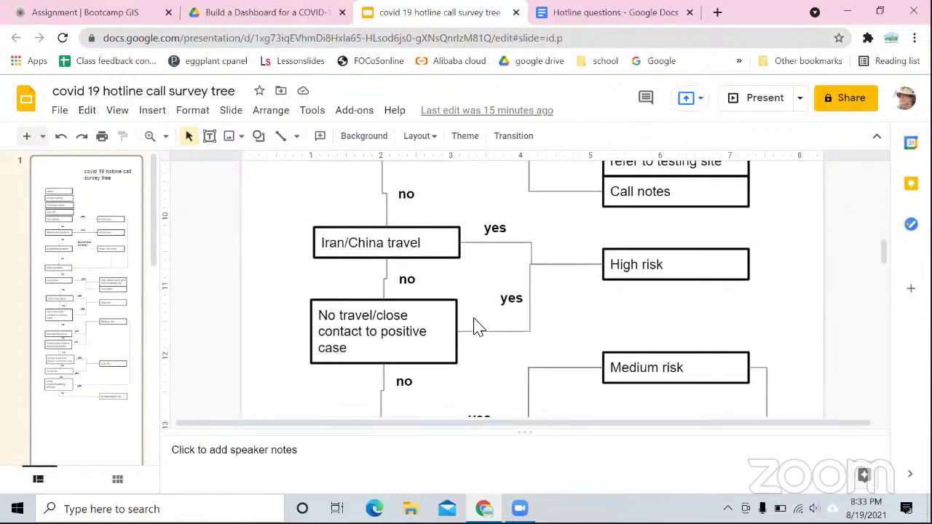
pyautogui.click(575, 12)
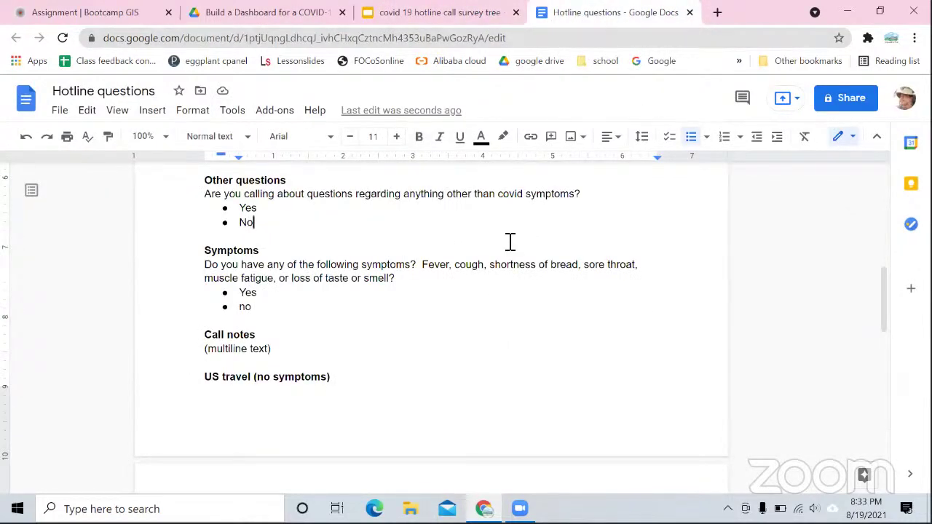
pyautogui.scroll(-2, 474, 294)
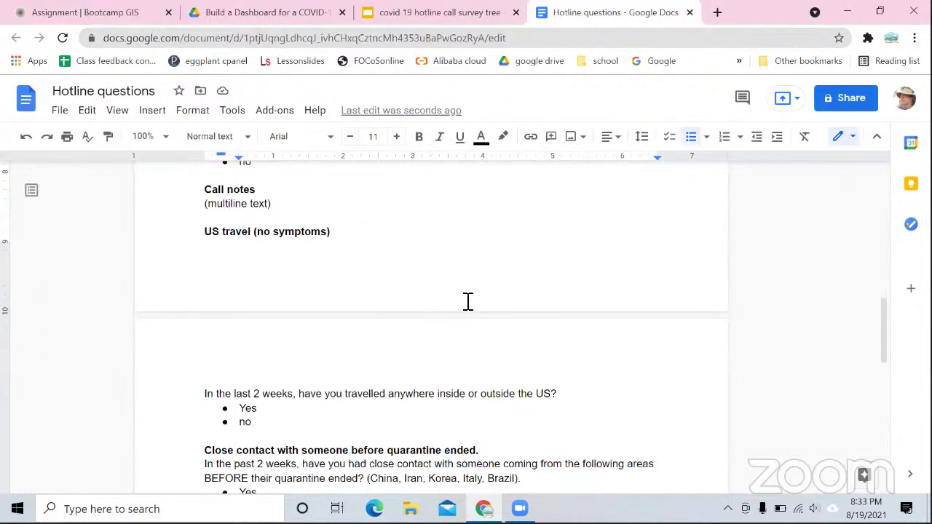
# Review the Hotline questions document from the Other questions section through the last section about close contact with a positive covid 19 case.
pyautogui.scroll(2, 468, 300)
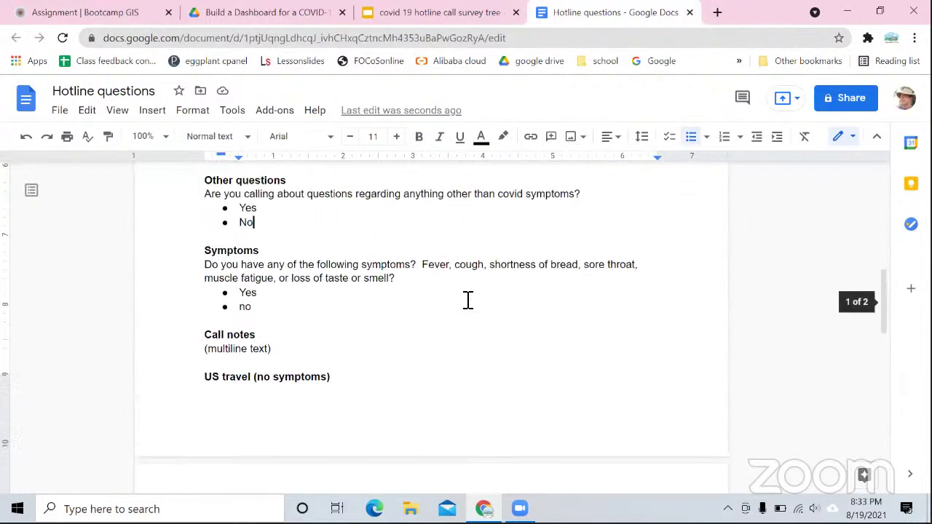
pyautogui.scroll(-3, 468, 300)
pyautogui.scroll(3, 468, 300)
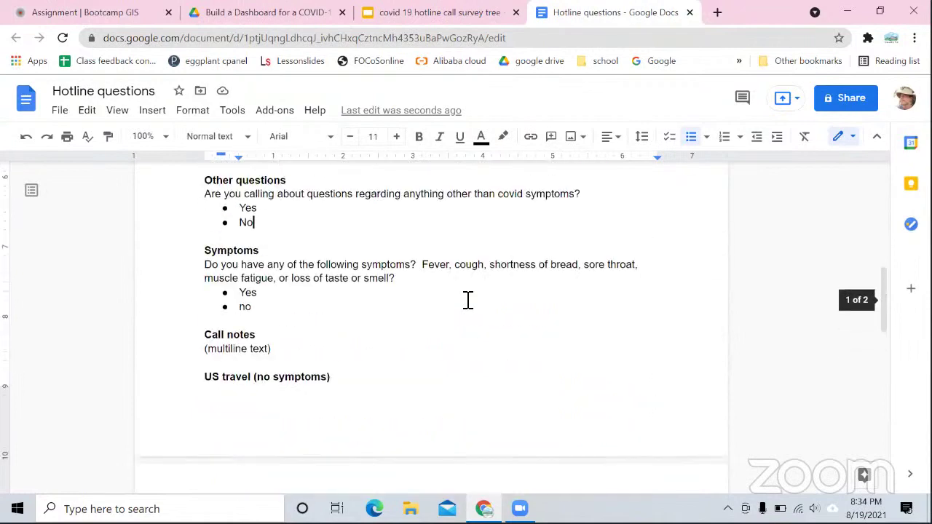
pyautogui.scroll(-2, 468, 300)
pyautogui.scroll(-5, 468, 300)
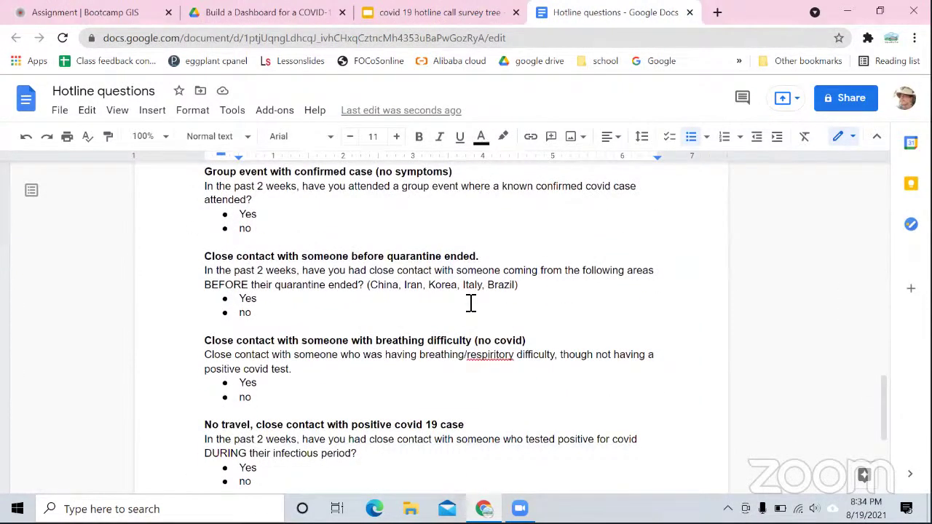
pyautogui.scroll(-3, 471, 303)
pyautogui.scroll(4, 471, 303)
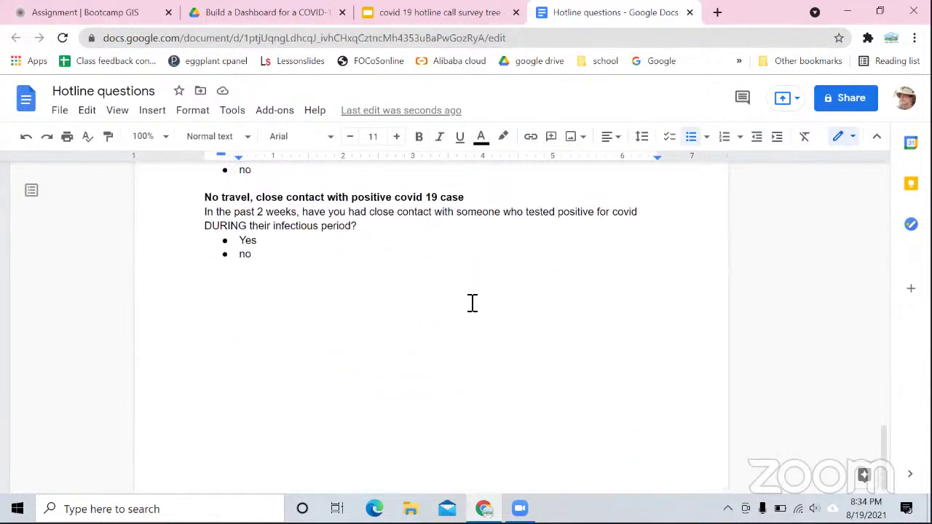
pyautogui.scroll(1, 472, 303)
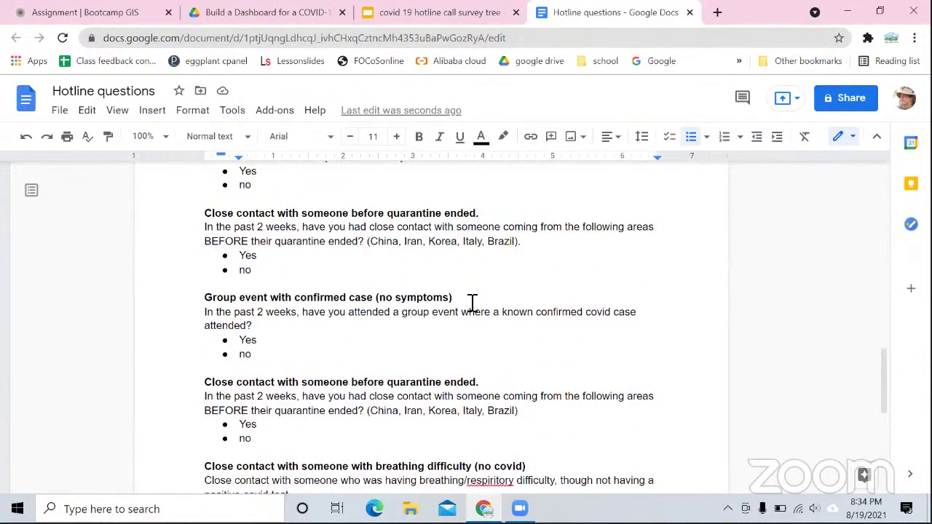
pyautogui.scroll(2, 471, 303)
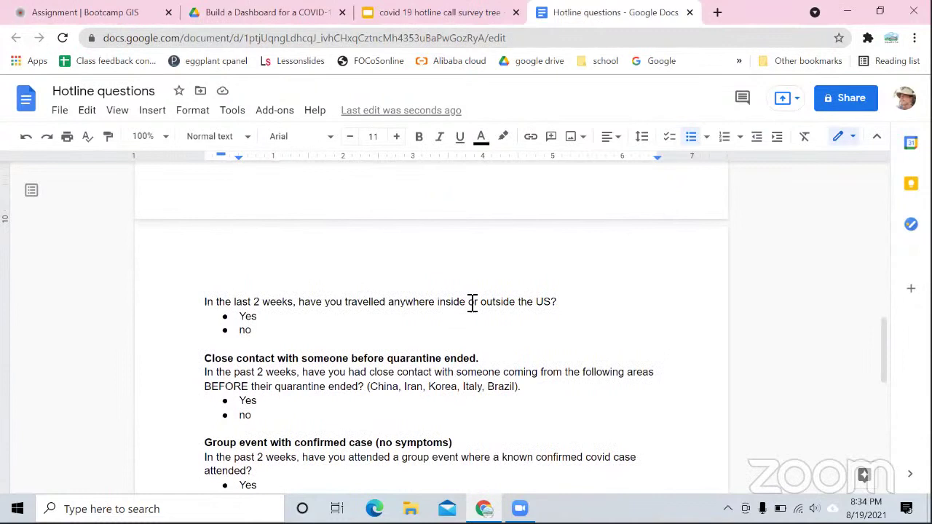
pyautogui.scroll(2, 472, 303)
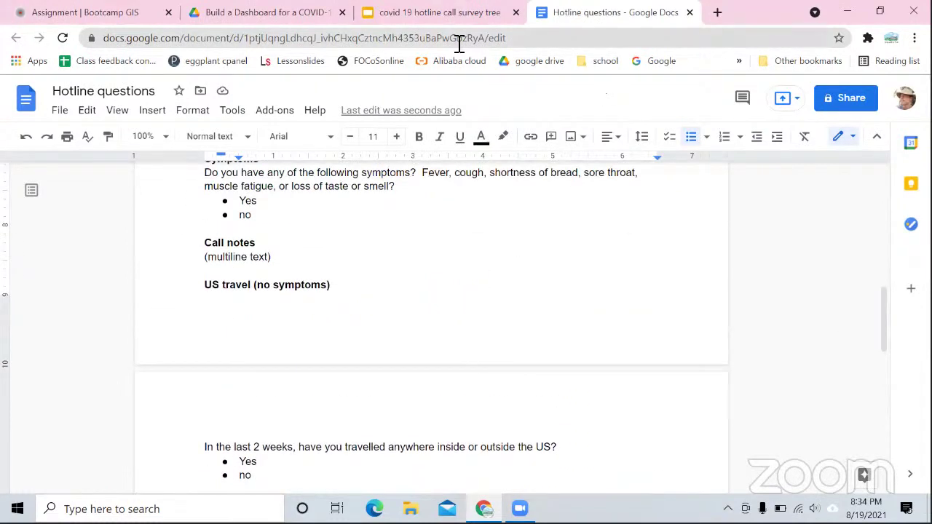
# Compare the order of the survey tree's travel, close contact and group event boxes with the matching sections of the Hotline questions document.
pyautogui.click(453, 12)
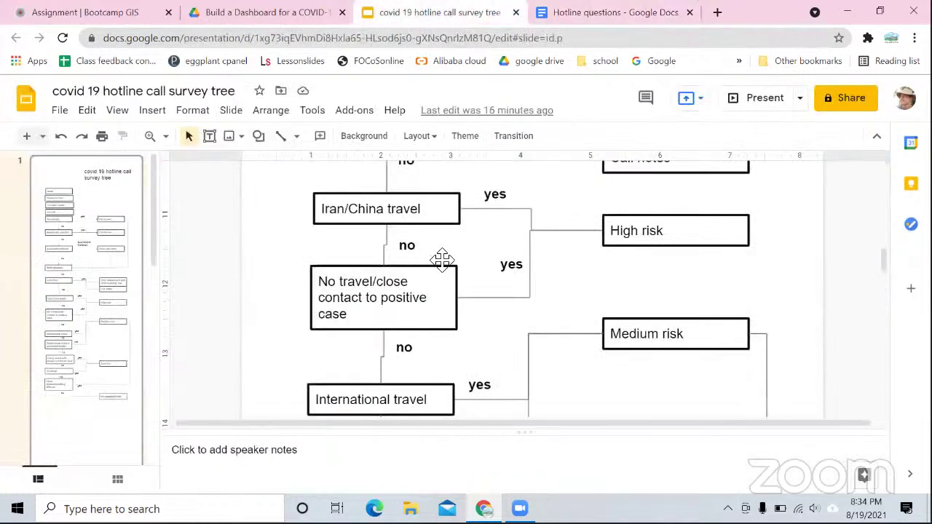
pyautogui.scroll(-3, 441, 259)
pyautogui.scroll(-1, 441, 264)
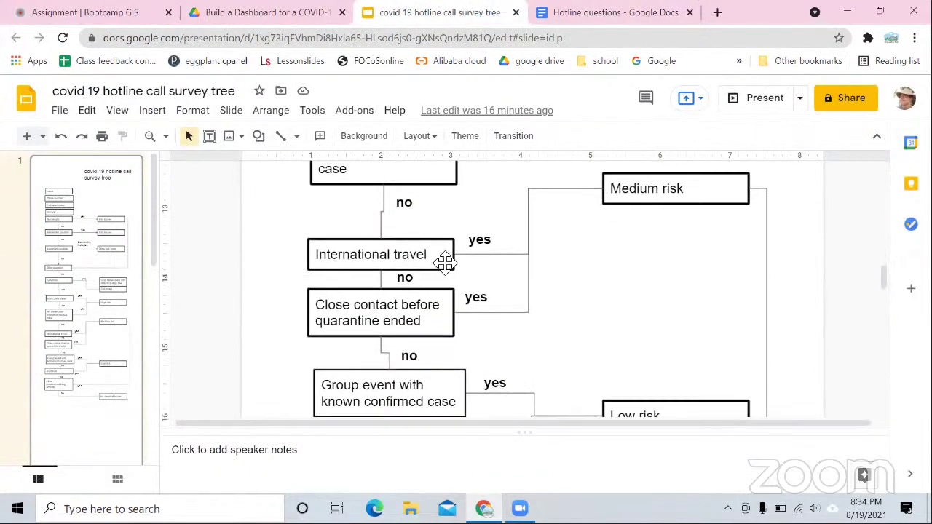
pyautogui.click(609, 13)
pyautogui.scroll(-2, 420, 372)
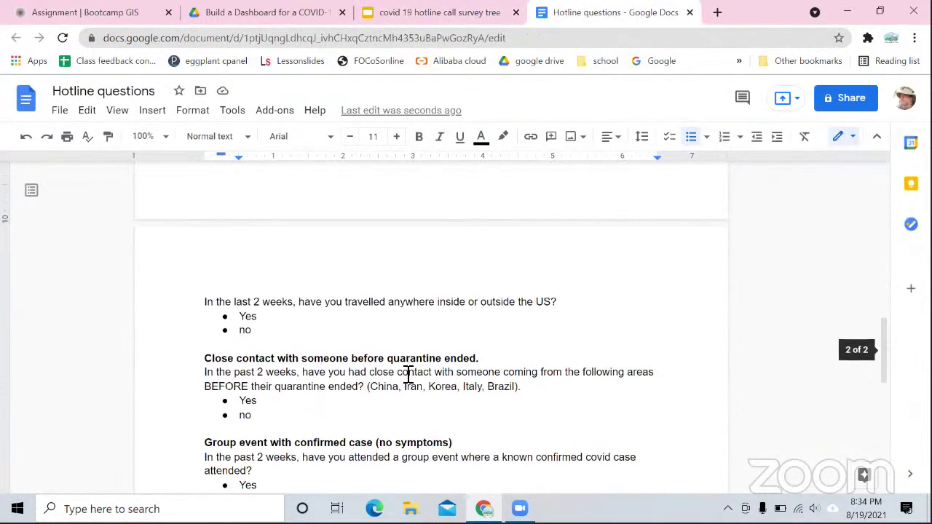
pyautogui.moveTo(265, 410); pyautogui.dragTo(192, 359)
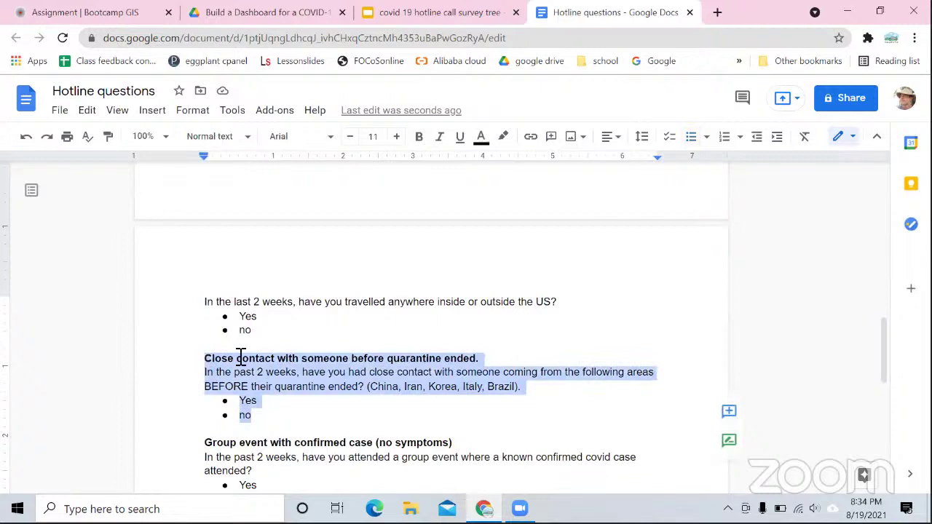
pyautogui.scroll(2, 250, 354)
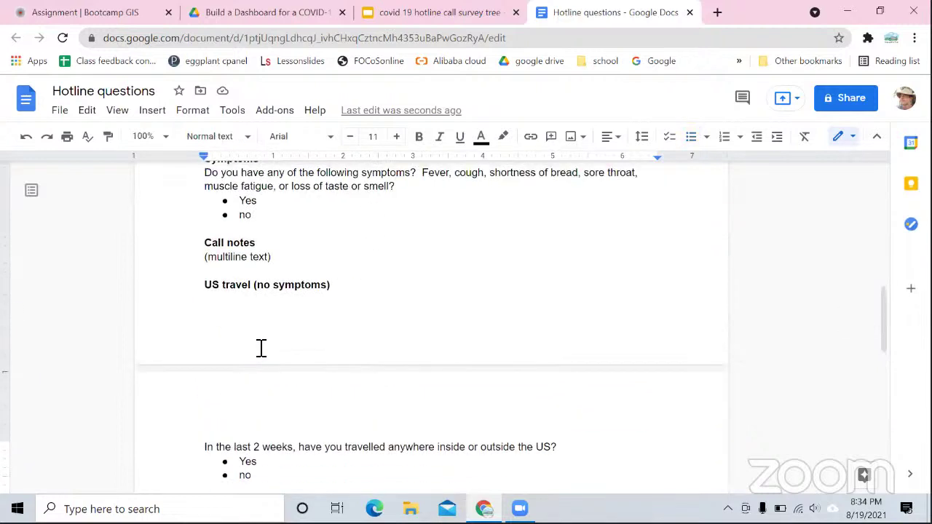
pyautogui.click(501, 13)
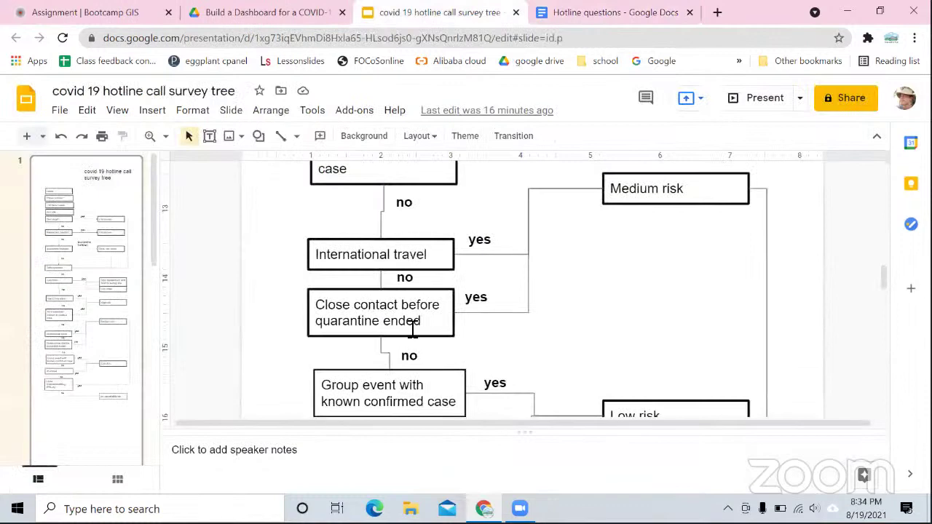
pyautogui.click(614, 12)
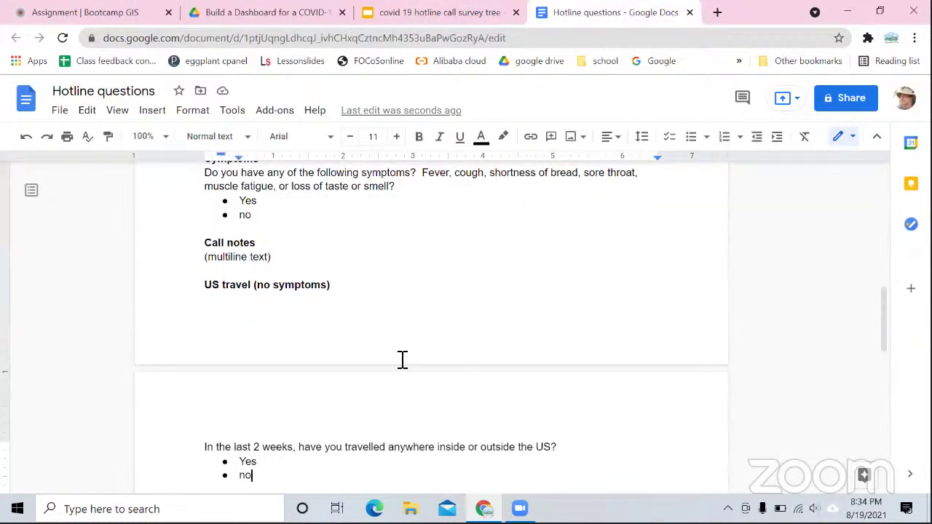
pyautogui.moveTo(255, 474); pyautogui.dragTo(211, 318)
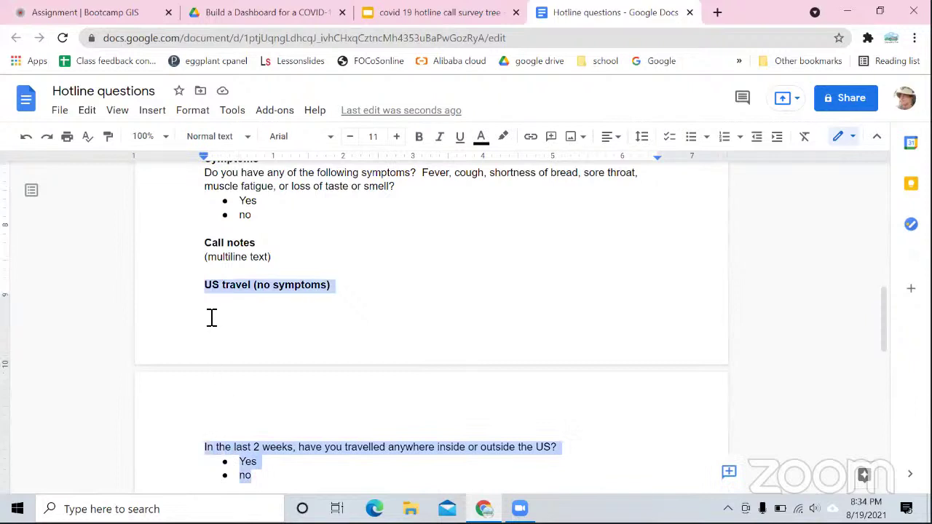
# Cut the first "Close contact with someone before quarantine ended." section, including its question and Yes/no bullets, from below the US travel question.
pyautogui.scroll(-4, 211, 317)
pyautogui.doubleClick(279, 414)
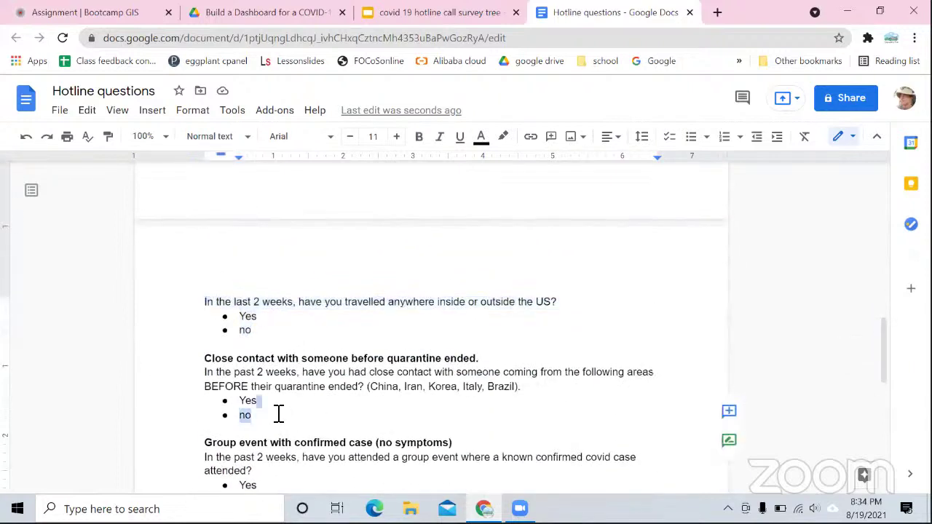
pyautogui.moveTo(278, 414); pyautogui.dragTo(211, 364)
pyautogui.hotkey('ctrl', 'x')
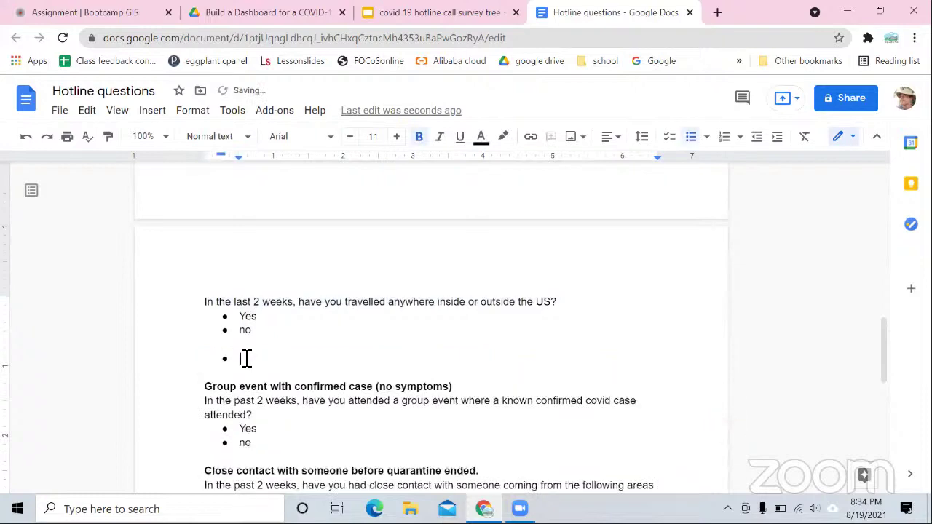
# Correct "shortness of bread" to "shortness of breath" in the Symptoms question.
pyautogui.scroll(3, 285, 358)
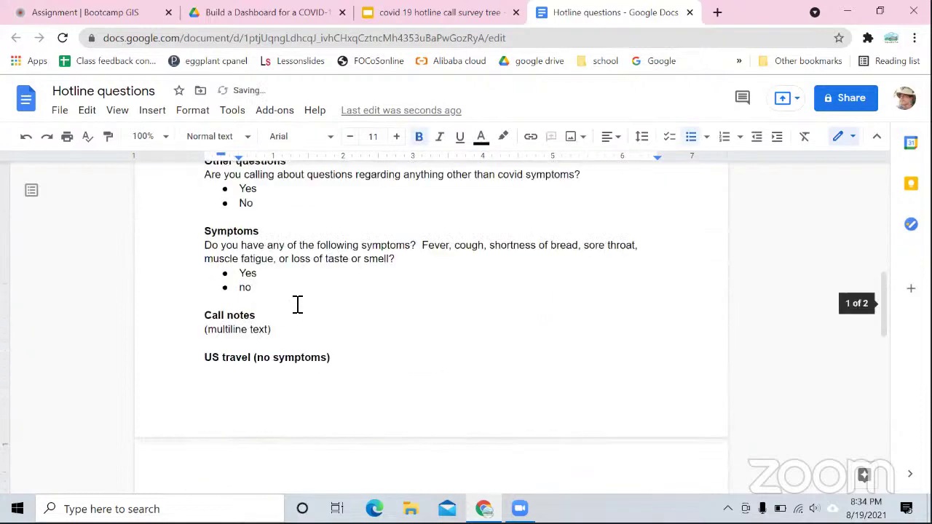
pyautogui.scroll(2, 298, 303)
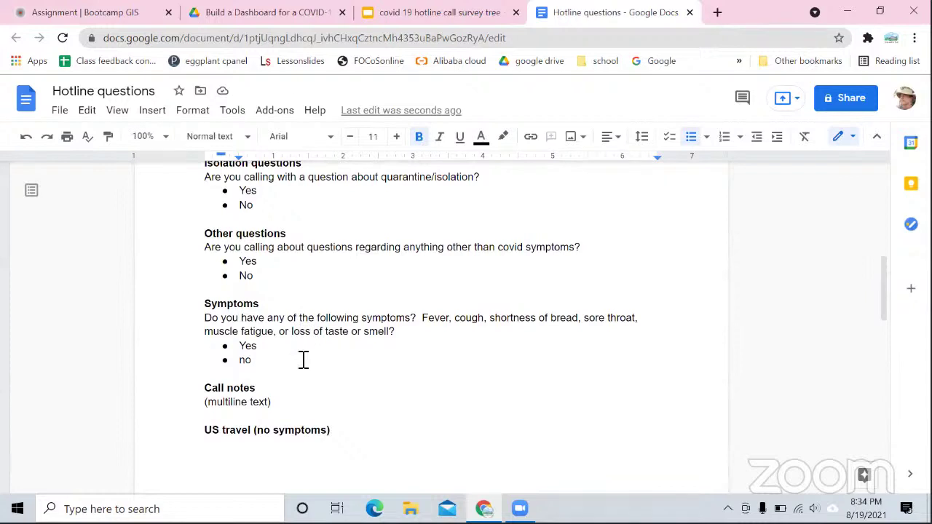
pyautogui.click(583, 321)
pyautogui.press('BackSpace')
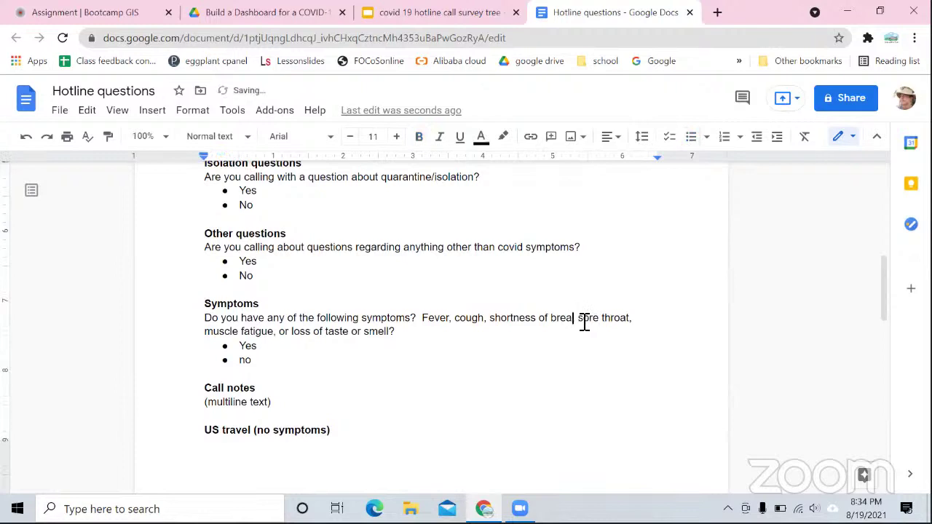
pyautogui.write('th,')
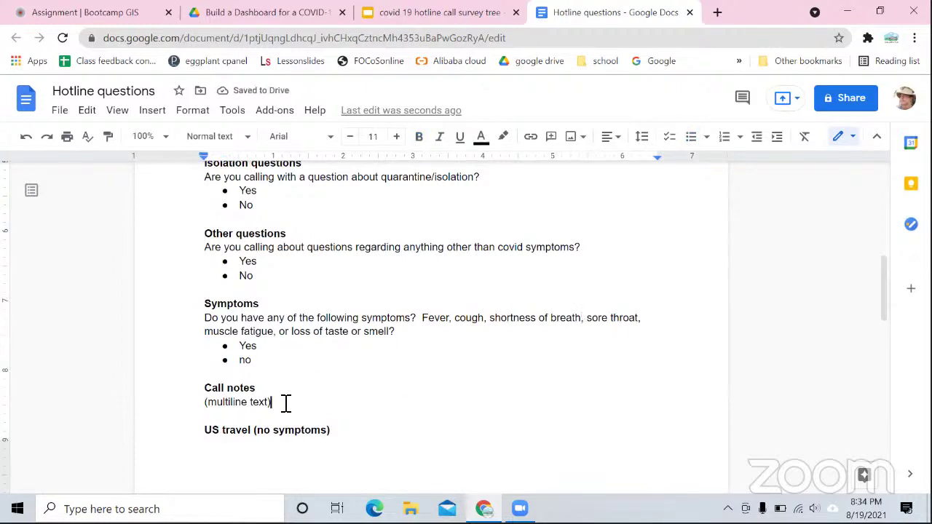
# Paste the cut "Close contact with someone before quarantine ended." section between the Symptoms answers and Call notes.
pyautogui.click(291, 366)
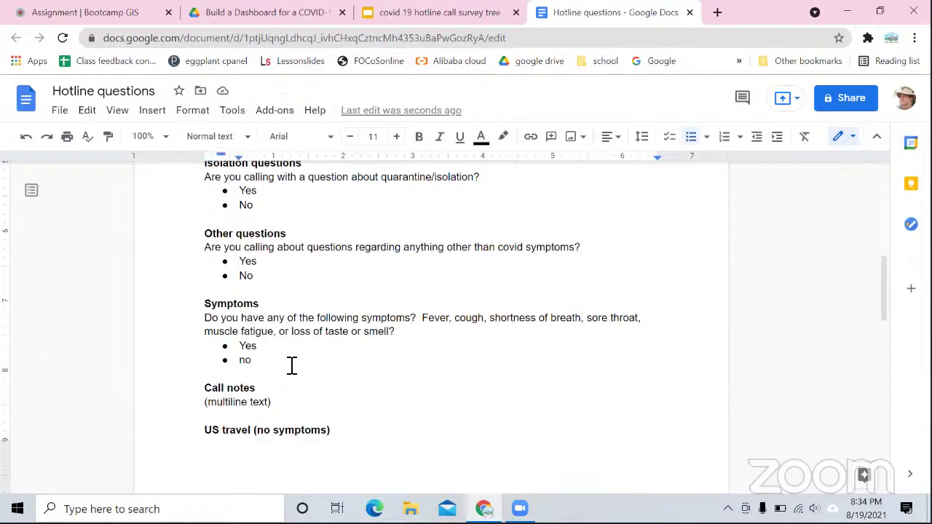
pyautogui.press('Return')
pyautogui.press('Return')
pyautogui.press('Return')
pyautogui.hotkey('ctrl', 'v')
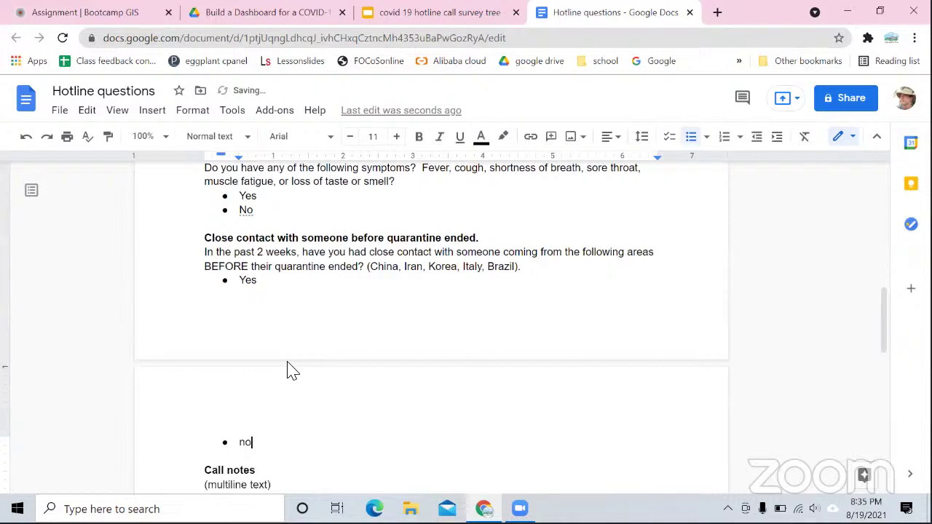
# Following the survey tree's order, cut the "Group event with confirmed case (no symptoms)" section with its question and Yes/no bullets.
pyautogui.click(471, 16)
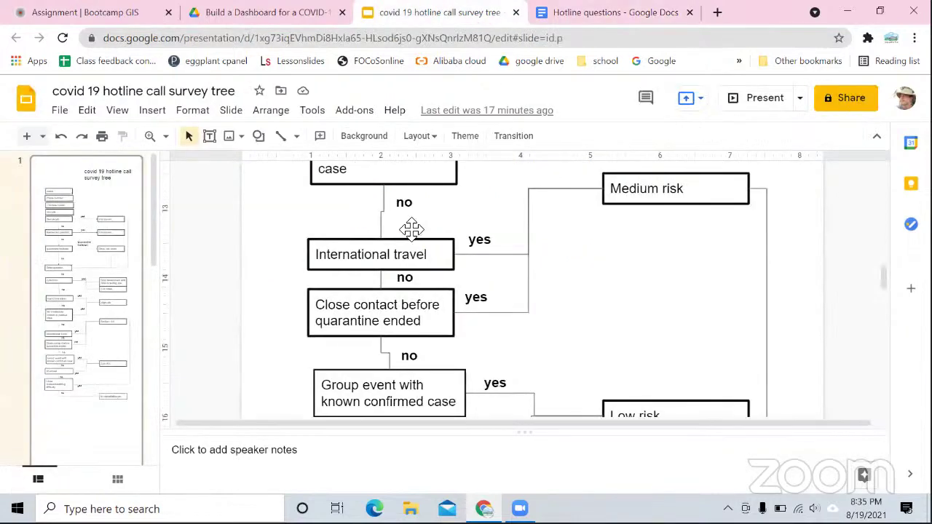
pyautogui.scroll(-1, 411, 342)
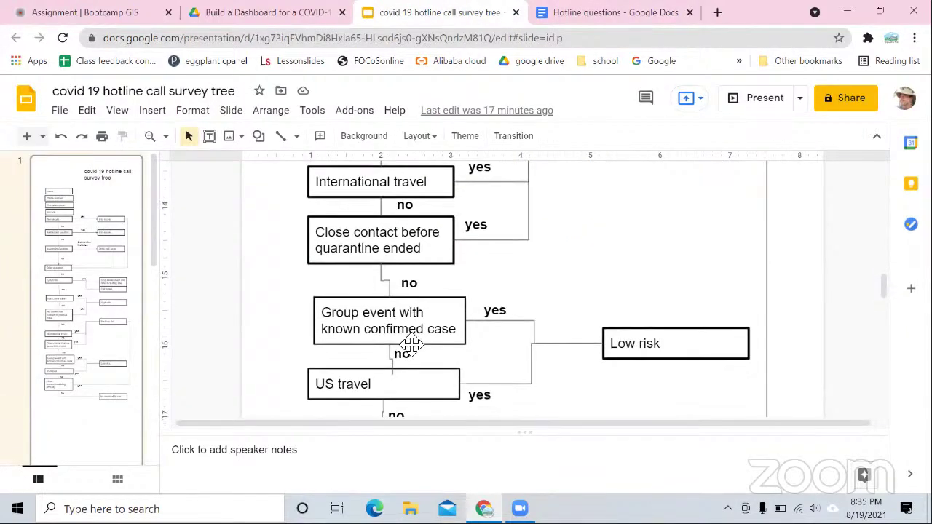
pyautogui.click(591, 14)
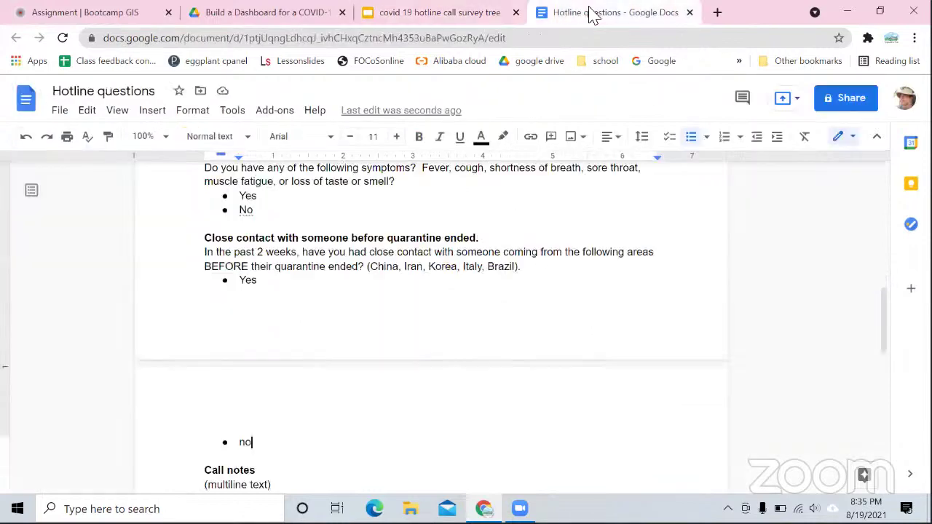
pyautogui.scroll(-3, 442, 311)
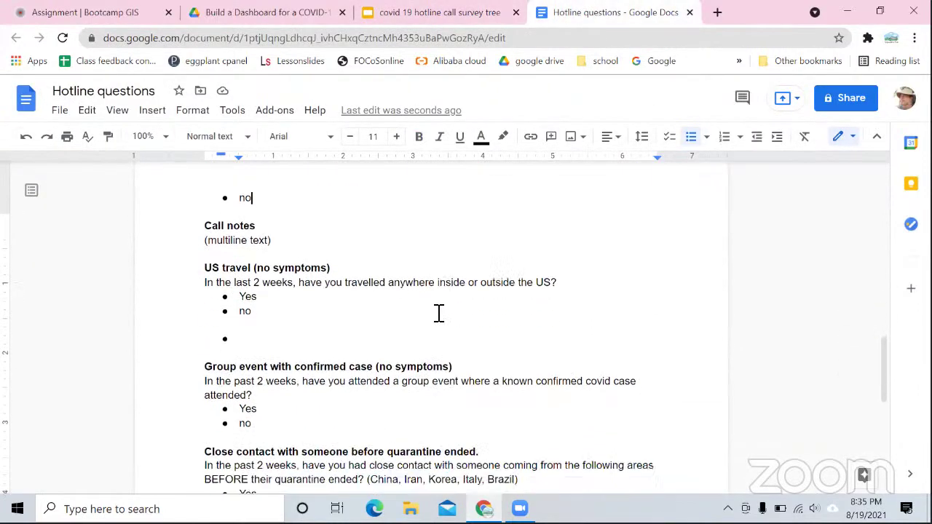
pyautogui.scroll(-3, 439, 313)
pyautogui.click(297, 237)
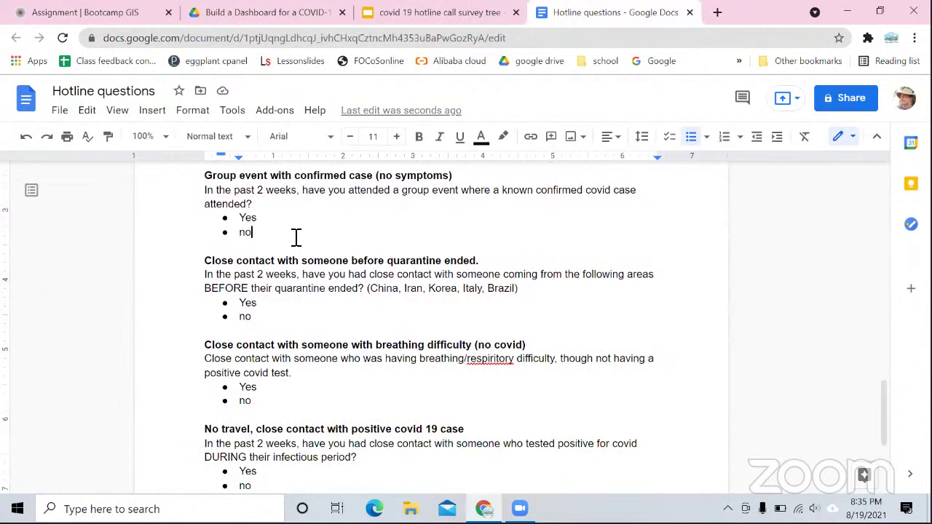
pyautogui.moveTo(296, 237); pyautogui.dragTo(207, 180)
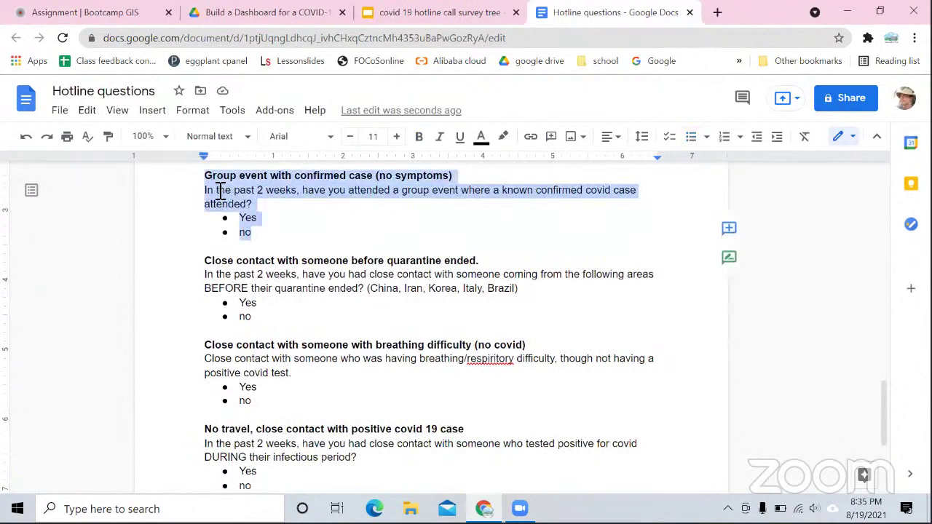
pyautogui.hotkey('ctrl', 'x')
# Paste the Group event section above Call notes, directly after the answers of the relocated close contact before quarantine ended section.
pyautogui.scroll(4, 248, 218)
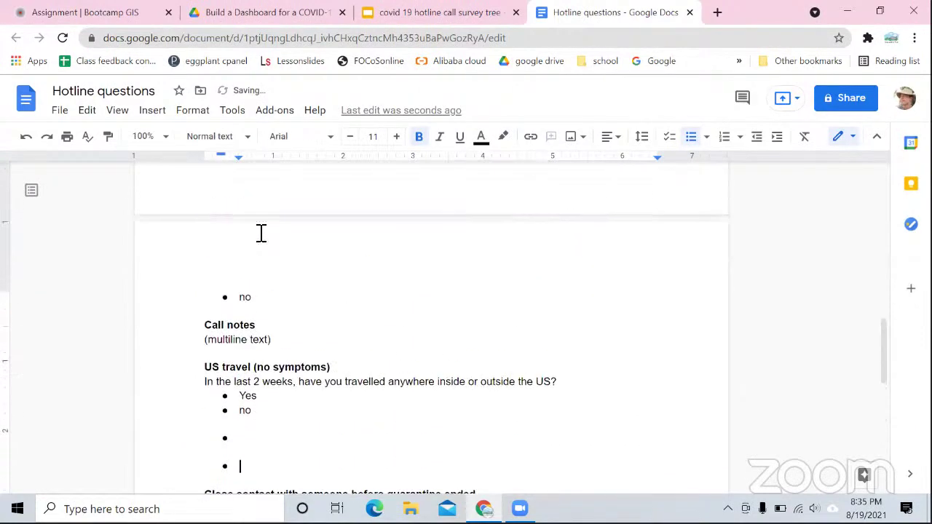
pyautogui.scroll(3, 261, 233)
pyautogui.scroll(-2, 262, 233)
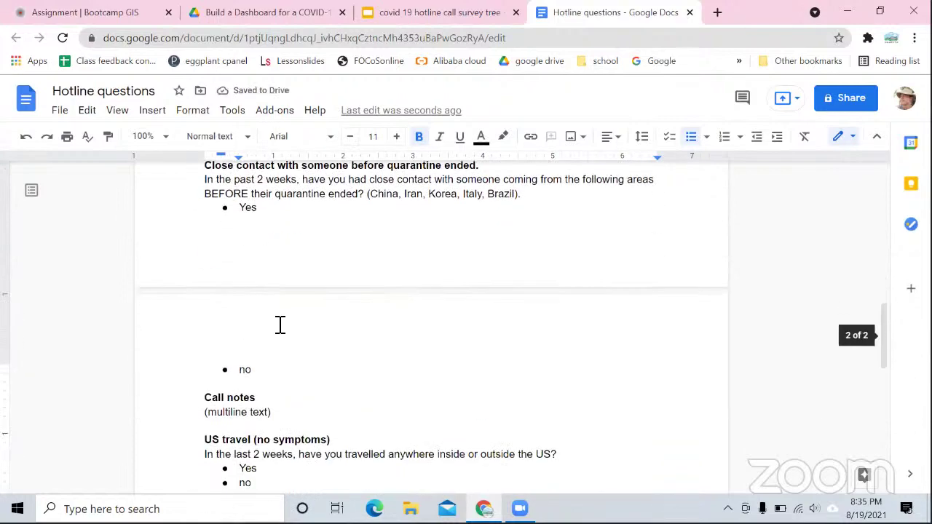
pyautogui.click(275, 372)
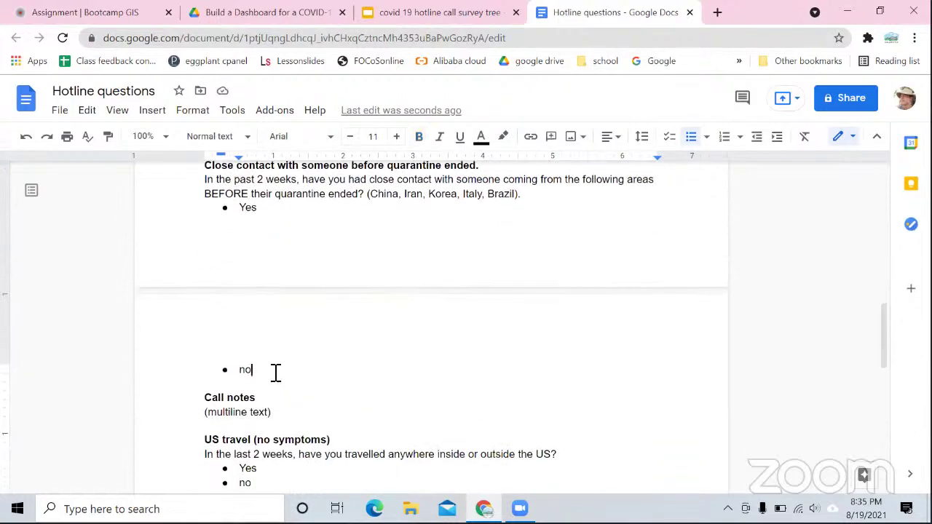
pyautogui.press('Return')
pyautogui.press('Return')
pyautogui.hotkey('ctrl', 'v')
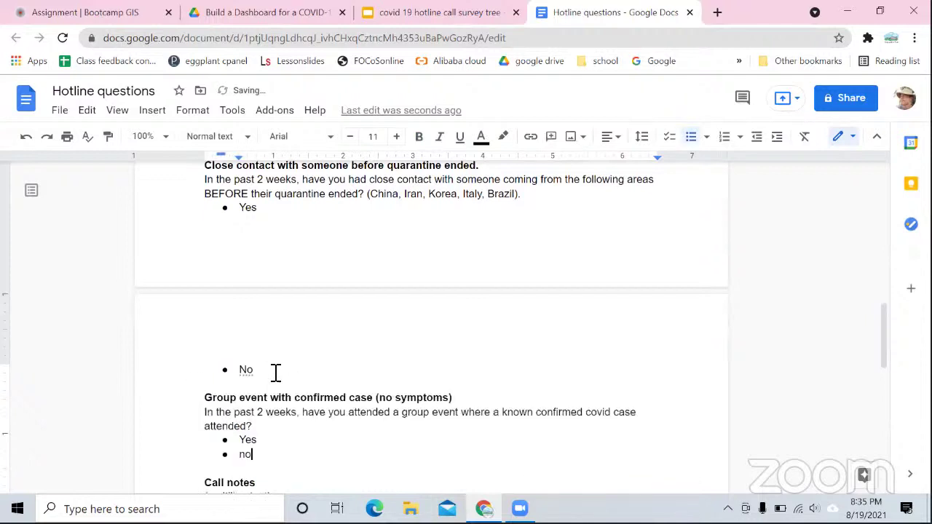
# Following the survey tree's order, cut the "US travel (no symptoms)" section with its question and Yes/no bullets from below Call notes.
pyautogui.click(429, 12)
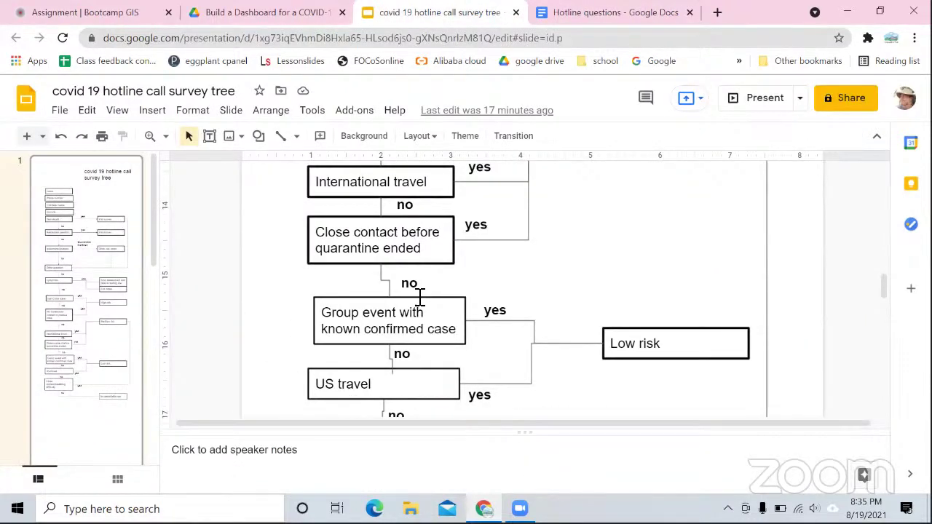
pyautogui.scroll(-1, 422, 327)
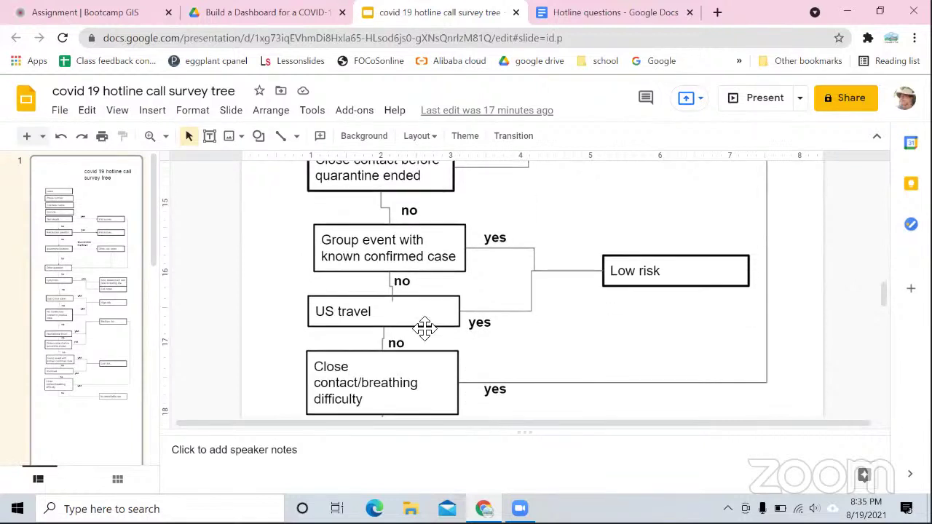
pyautogui.click(583, 20)
pyautogui.scroll(-2, 473, 322)
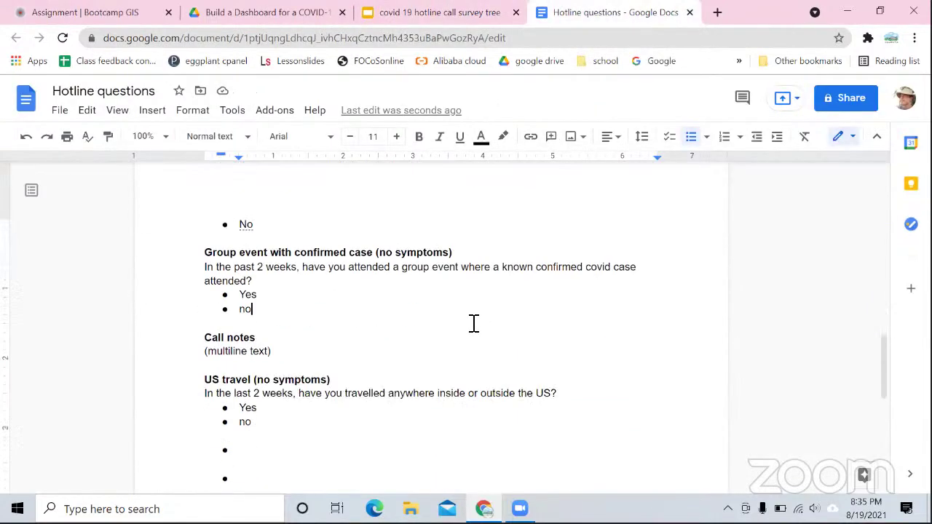
pyautogui.scroll(-1, 473, 322)
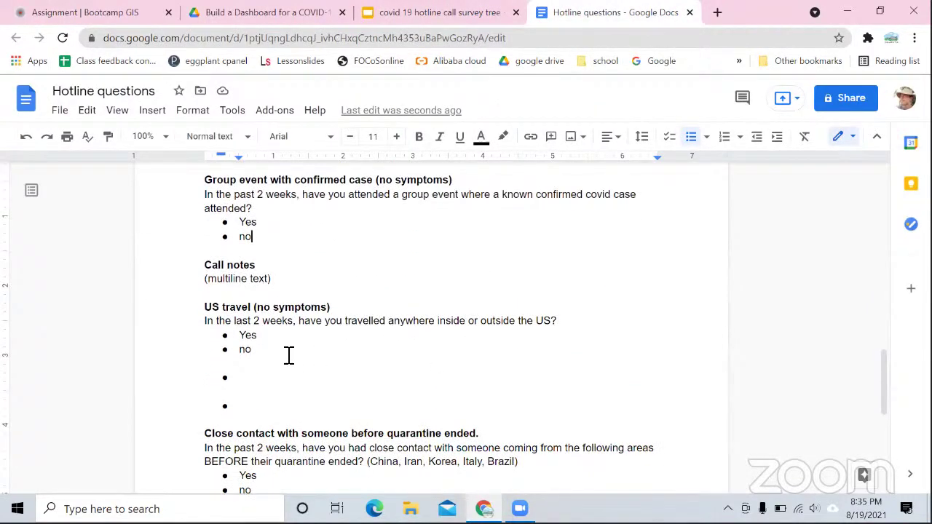
pyautogui.moveTo(288, 355); pyautogui.dragTo(204, 313)
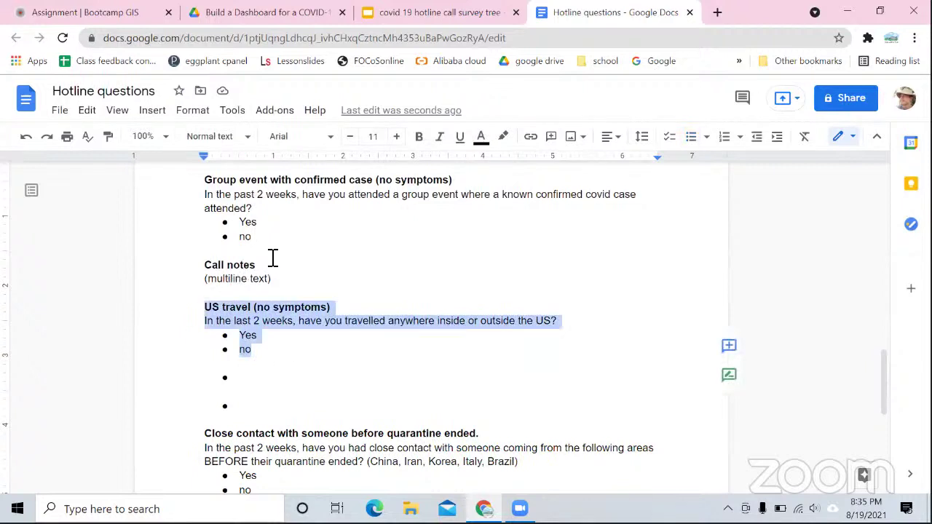
pyautogui.scroll(2, 445, 306)
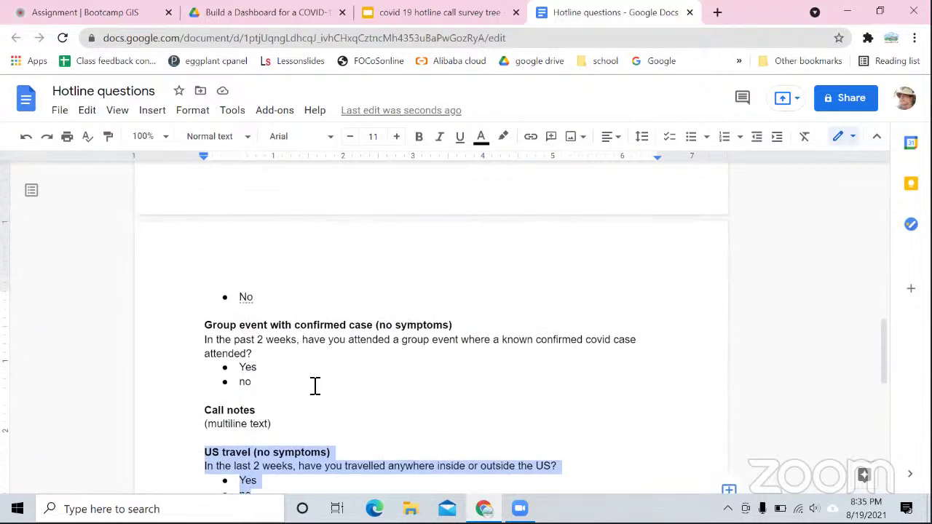
pyautogui.scroll(-2, 319, 383)
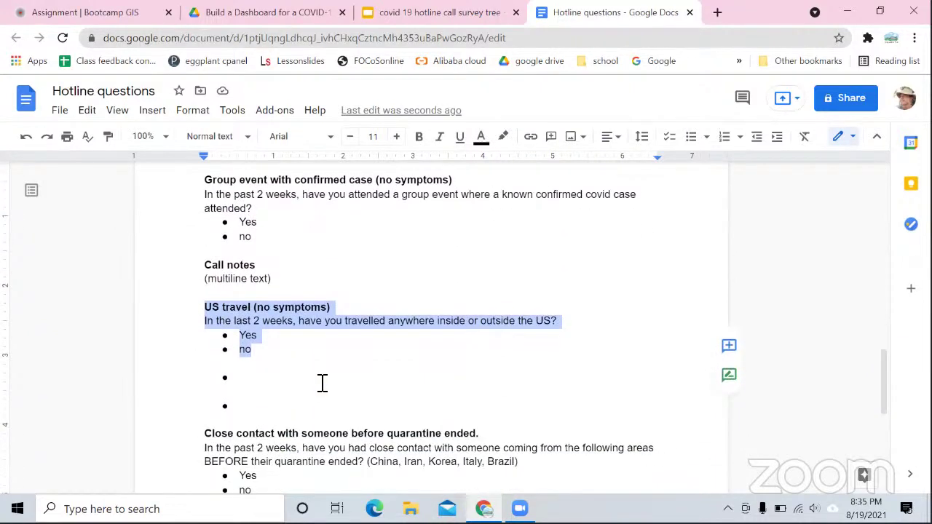
pyautogui.scroll(-2, 327, 385)
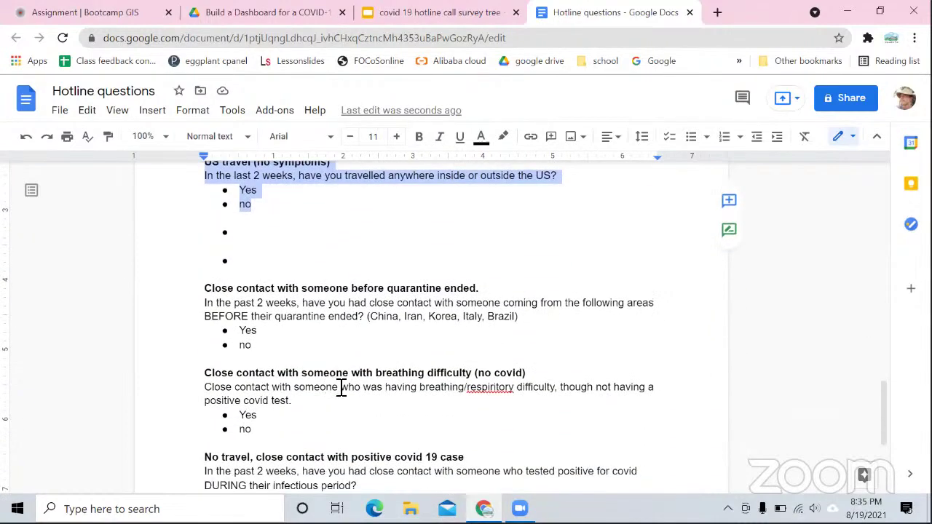
pyautogui.scroll(-1, 344, 386)
pyautogui.scroll(-1, 346, 386)
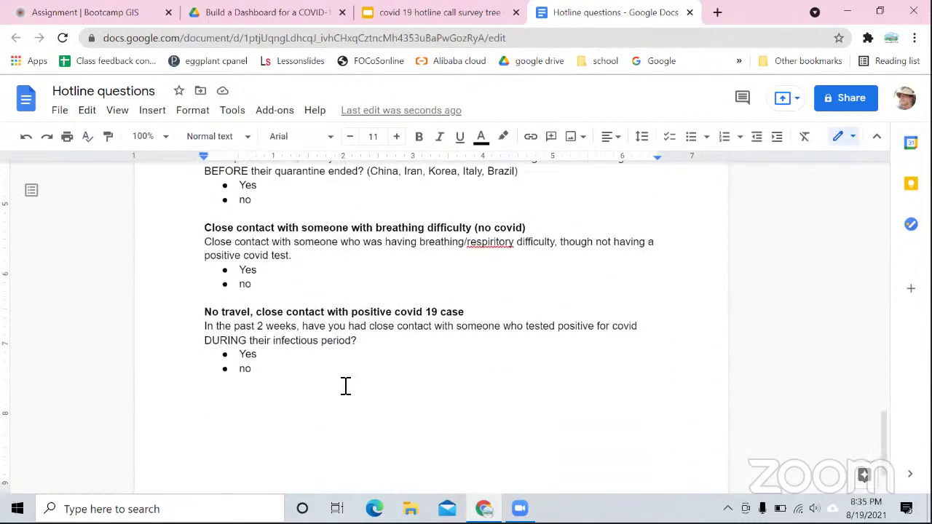
pyautogui.scroll(1, 346, 386)
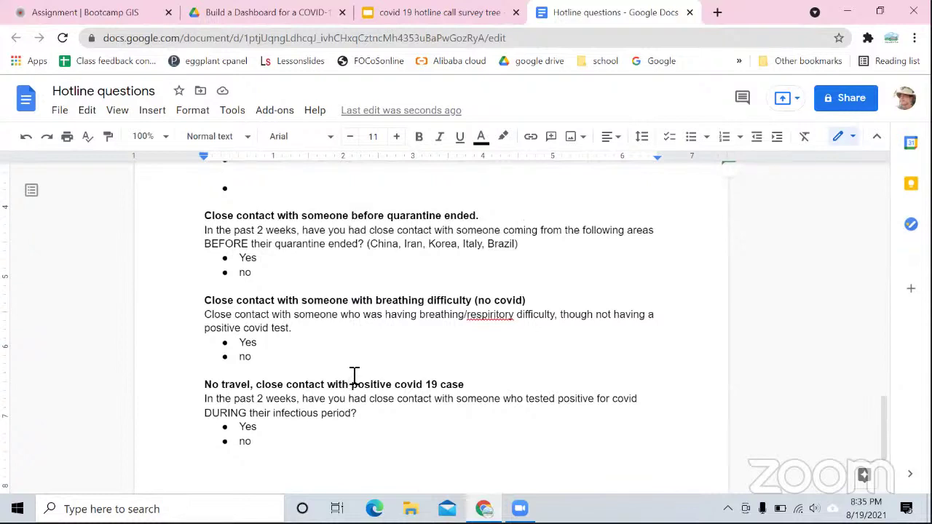
pyautogui.scroll(2, 354, 379)
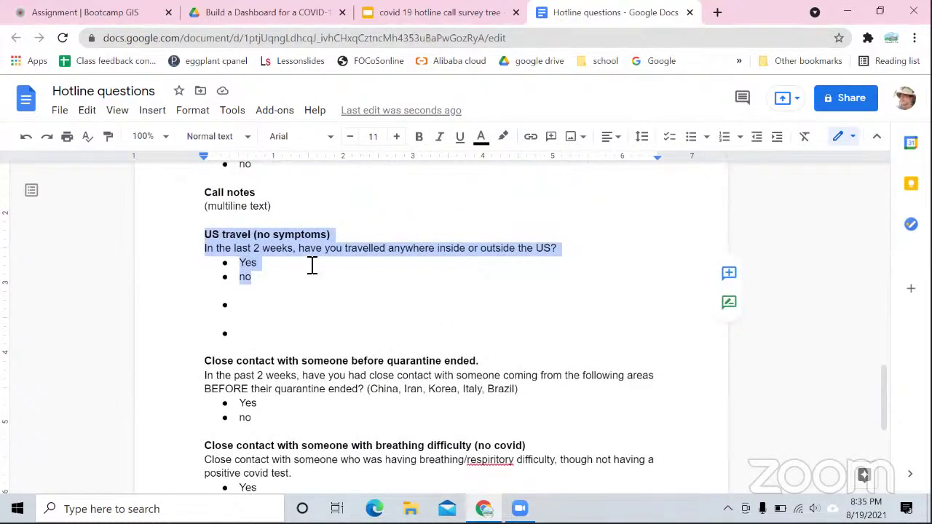
pyautogui.press('BackSpace')
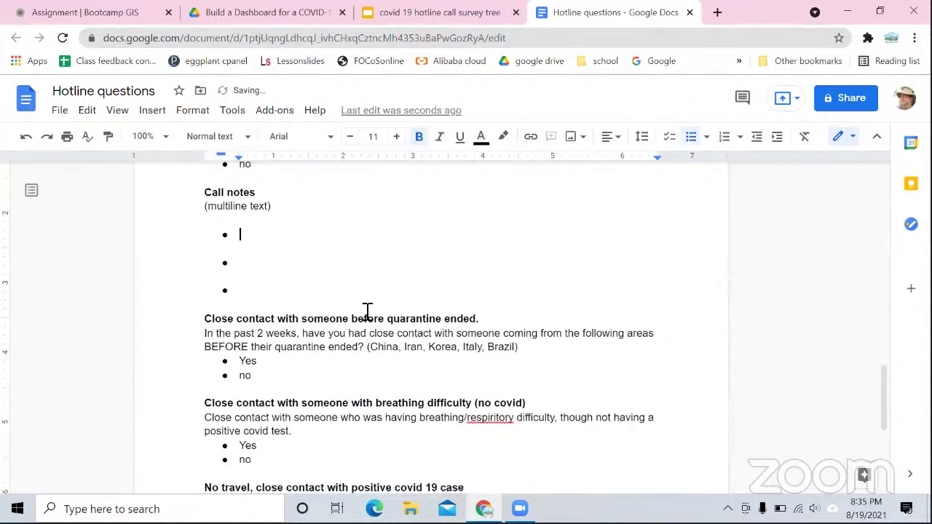
# Paste the US travel section above Call notes, directly after the Group event answers, with a blank line separating it.
pyautogui.click(483, 15)
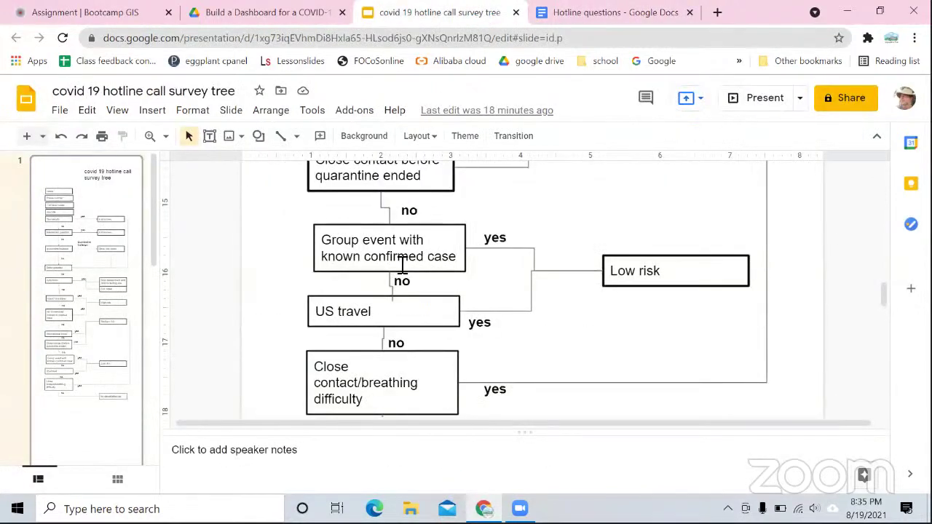
pyautogui.click(604, 12)
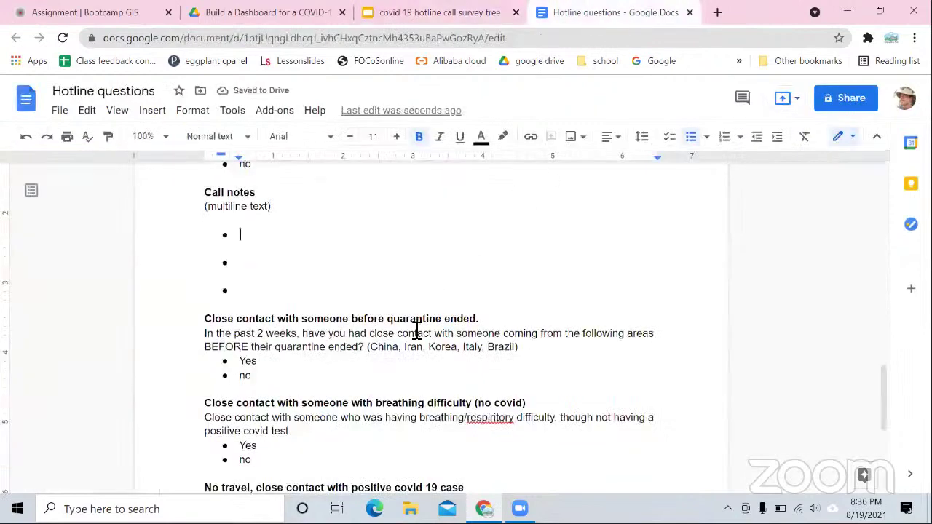
pyautogui.scroll(2, 415, 328)
pyautogui.scroll(-1, 414, 326)
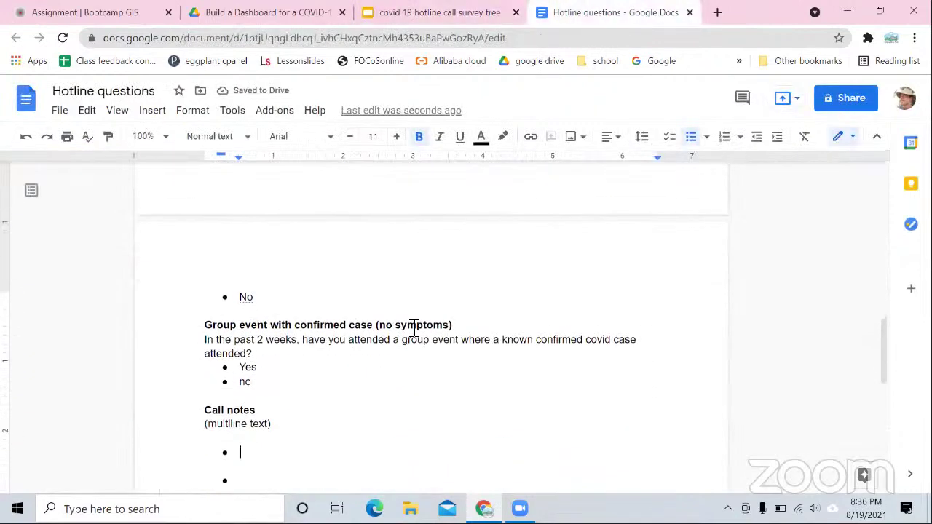
pyautogui.click(317, 391)
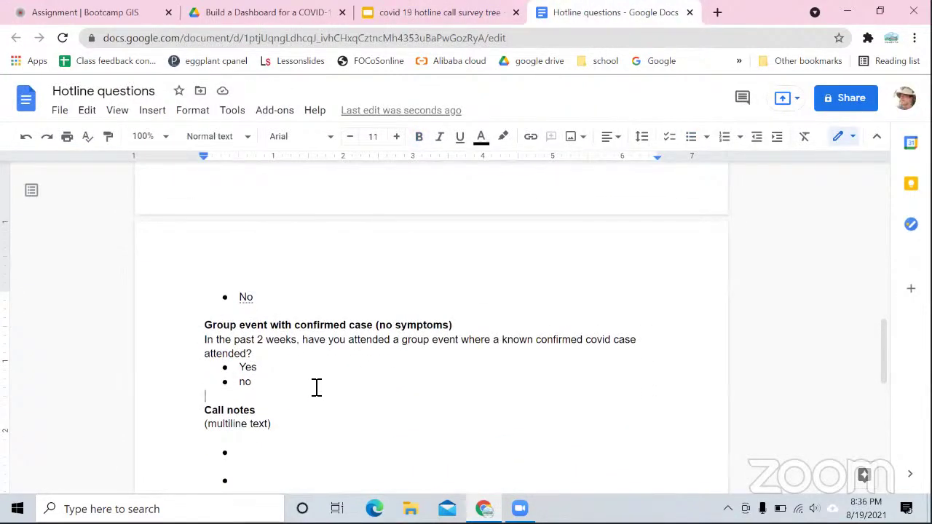
pyautogui.press('Return')
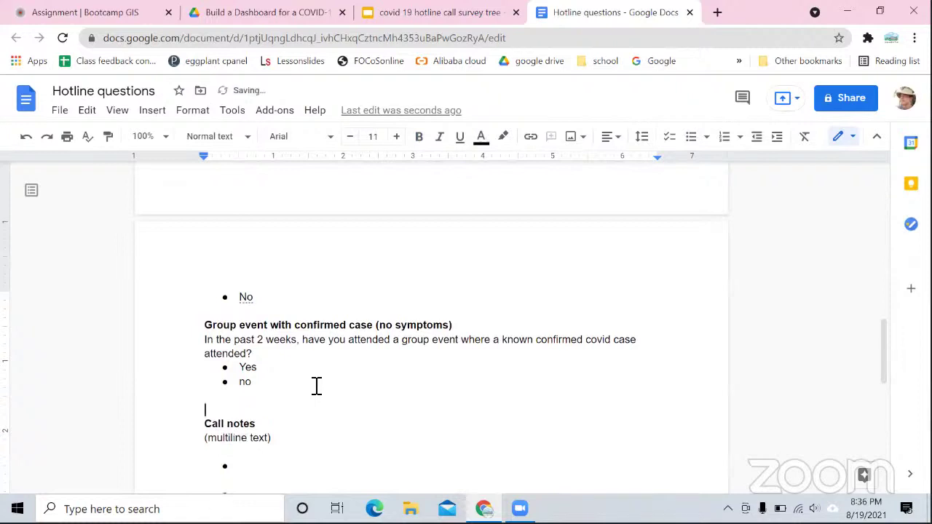
pyautogui.write('US travel (no symptoms) In the last 2 weeks, have you travelled anywhere inside or outside the US? Yes no')
pyautogui.press('Return')
pyautogui.press('Return')
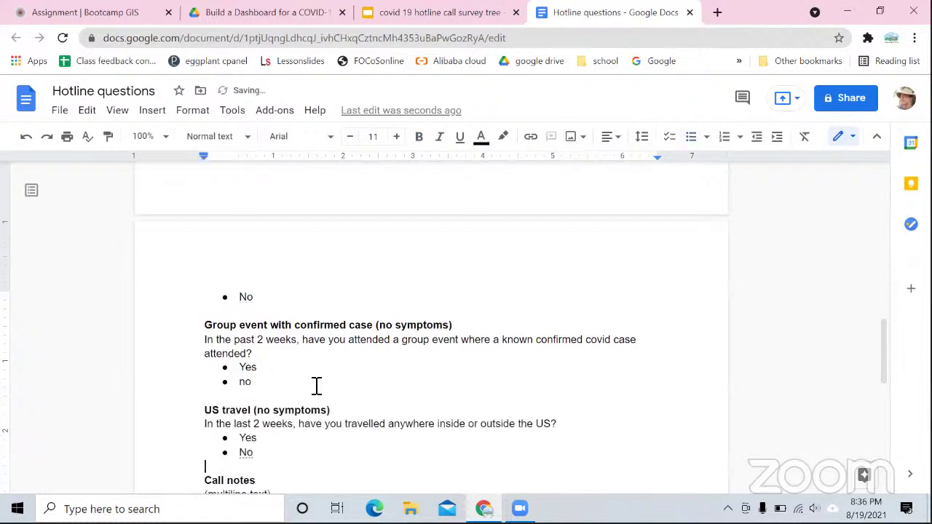
# Check the survey tree for the question following US travel and review the document for misplaced or duplicated sections.
pyautogui.click(445, 16)
pyautogui.scroll(-2, 442, 302)
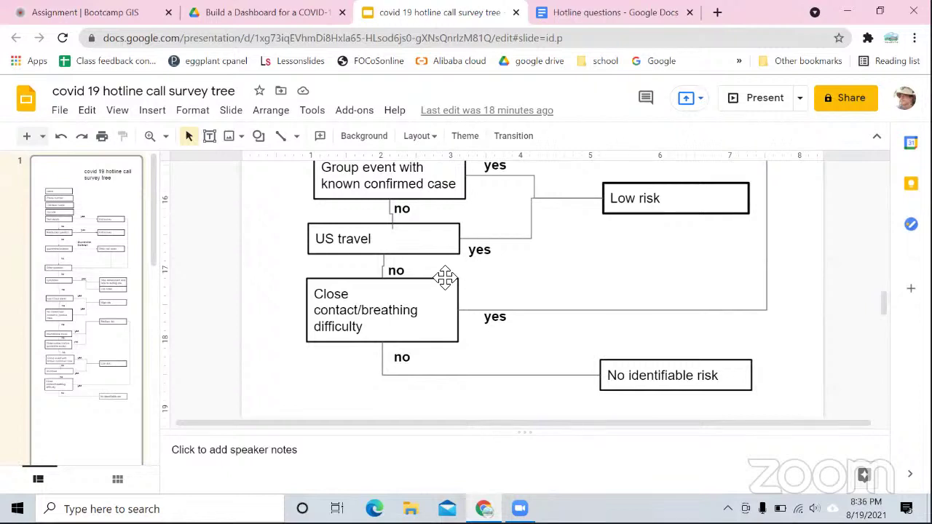
pyautogui.click(601, 20)
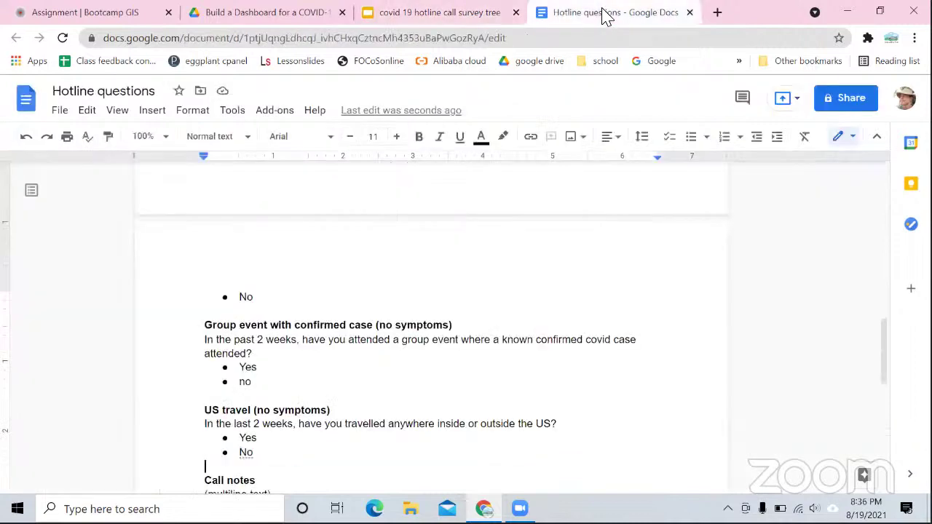
pyautogui.scroll(-2, 401, 364)
pyautogui.scroll(-2, 400, 364)
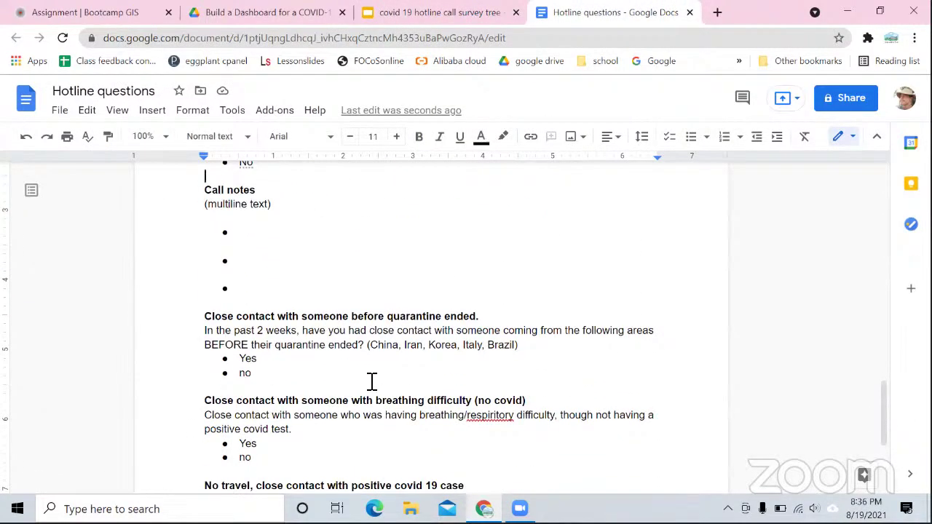
pyautogui.scroll(-2, 371, 381)
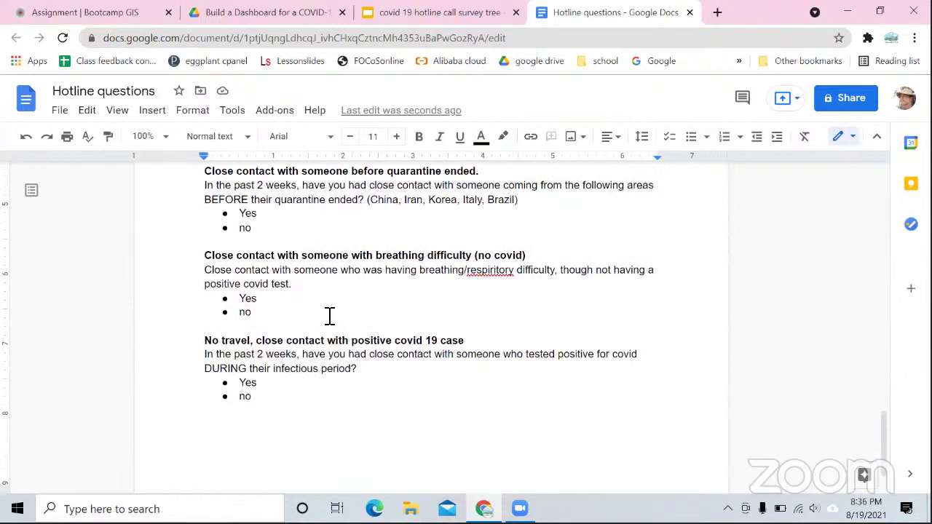
pyautogui.scroll(8, 329, 315)
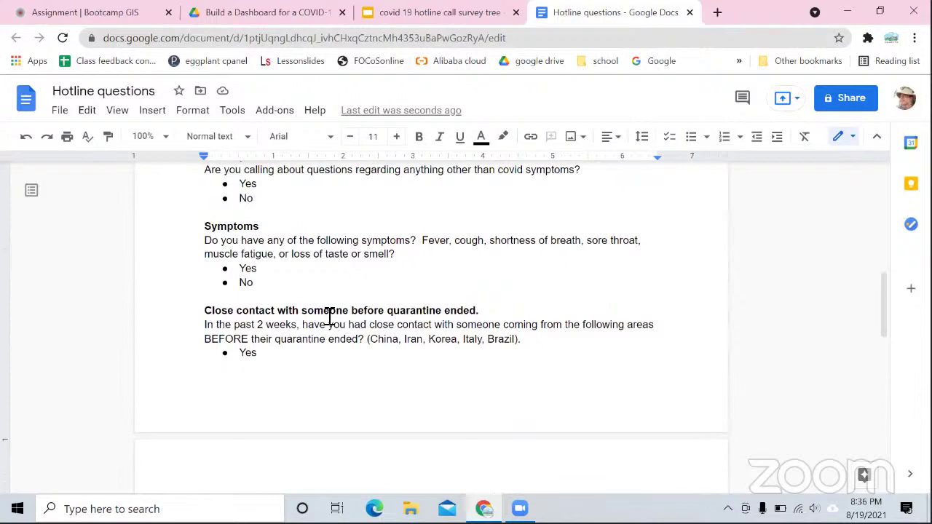
pyautogui.scroll(-6, 329, 315)
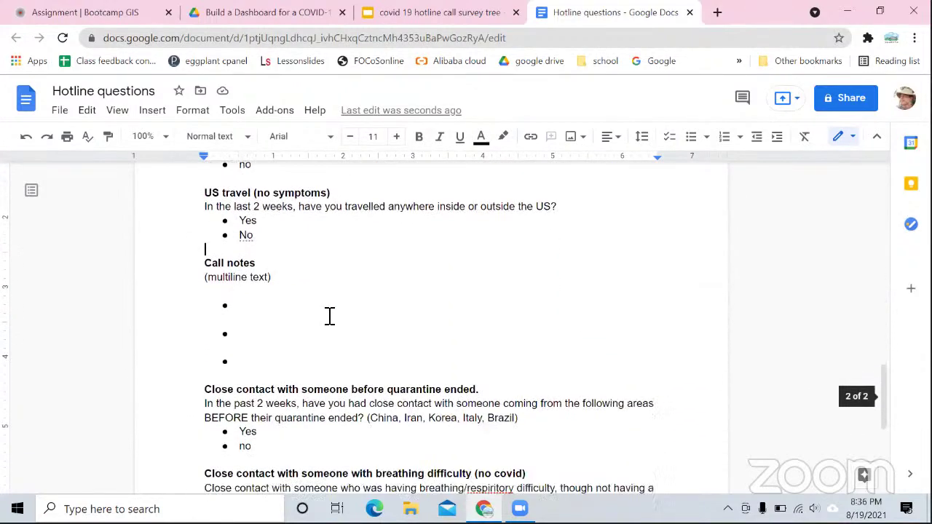
pyautogui.scroll(1, 329, 316)
pyautogui.scroll(-1, 328, 316)
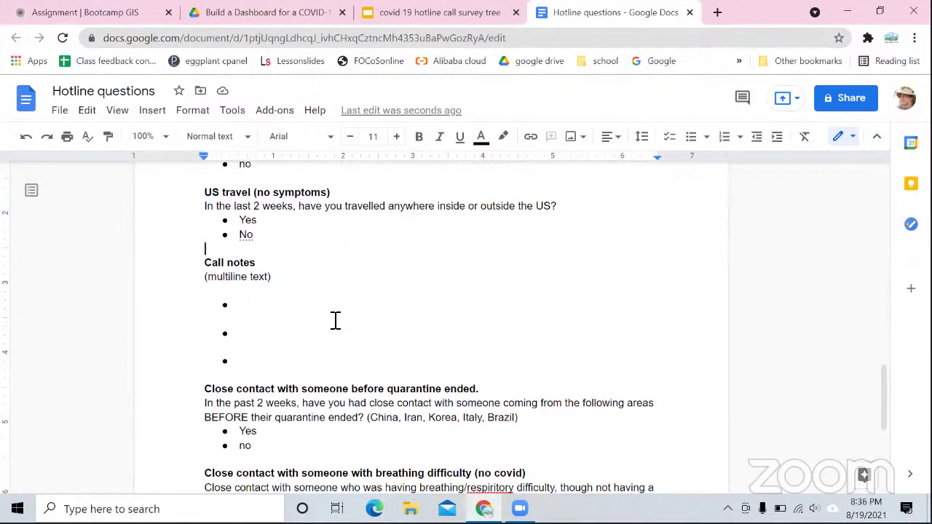
# Delete the duplicate "Close contact with someone before quarantine ended." section below Call notes, including its question and Yes/no bullets.
pyautogui.moveTo(252, 446); pyautogui.dragTo(207, 388)
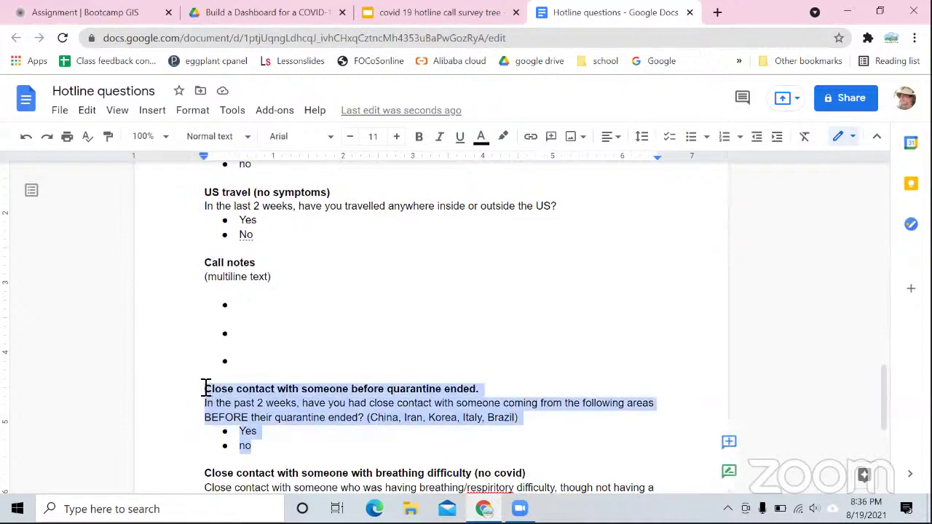
pyautogui.press('BackSpace')
pyautogui.press('BackSpace')
pyautogui.press('BackSpace')
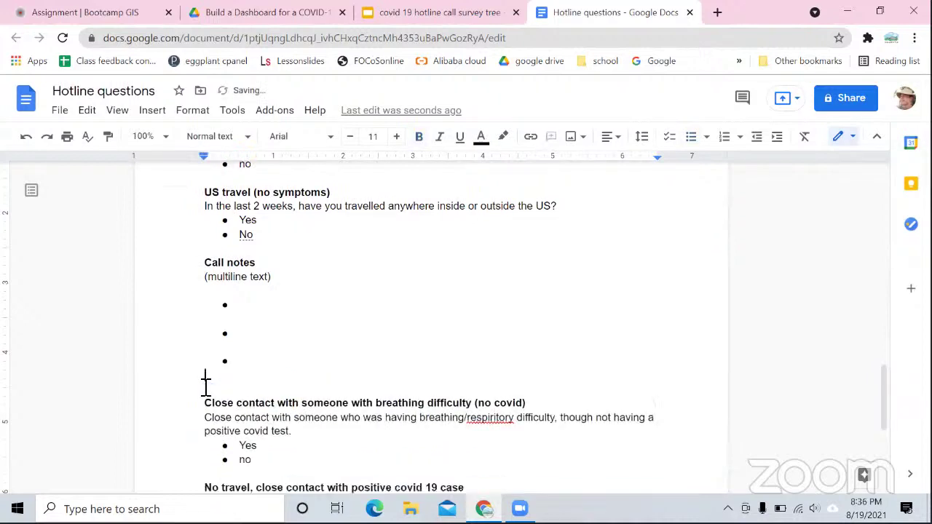
# Remove the leftover empty bullets and surplus blank lines between Call notes and the breathing difficulty section.
pyautogui.press('BackSpace')
pyautogui.press('BackSpace')
pyautogui.press('BackSpace')
pyautogui.press('BackSpace')
pyautogui.press('BackSpace')
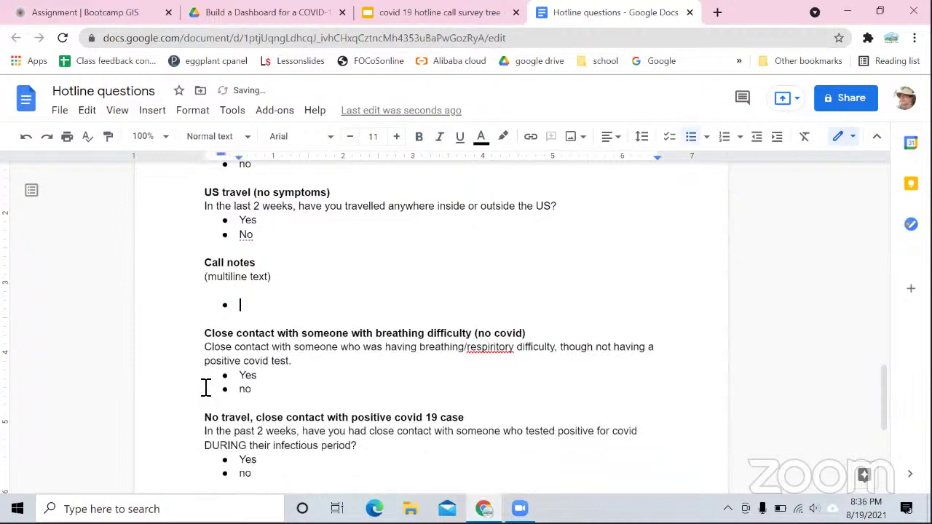
pyautogui.press('BackSpace')
pyautogui.press('BackSpace')
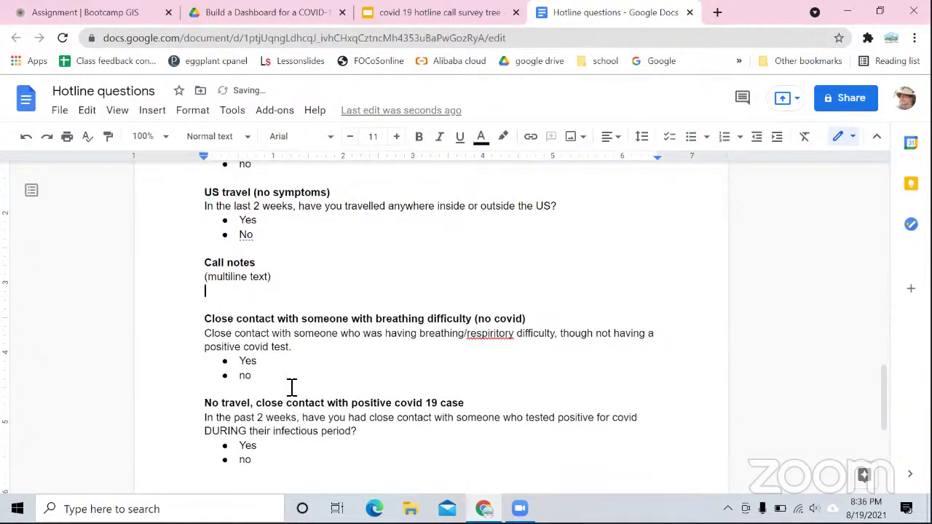
# Move the "Close contact with someone with breathing difficulty (no covid)" section and its Yes/no bullets above Call notes, directly after the US travel answers.
pyautogui.moveTo(252, 376); pyautogui.dragTo(206, 327)
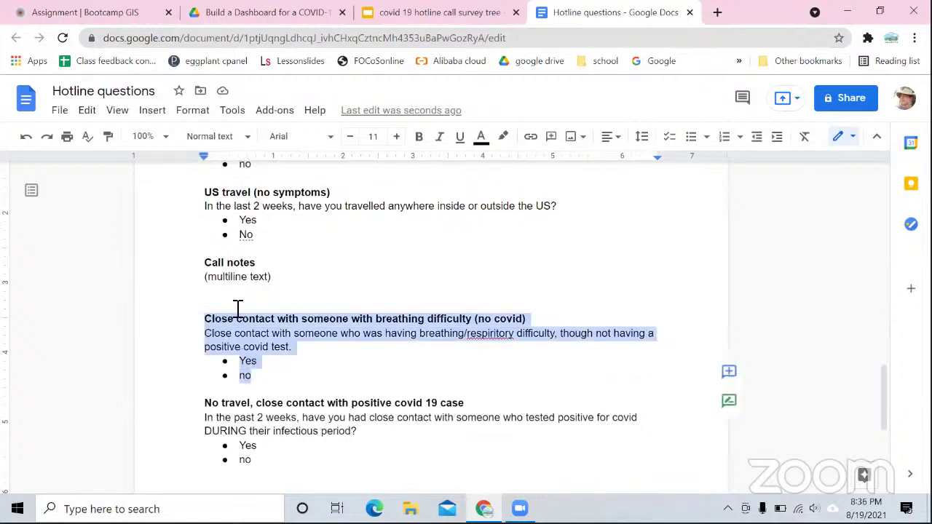
pyautogui.press('BackSpace')
pyautogui.scroll(3, 275, 312)
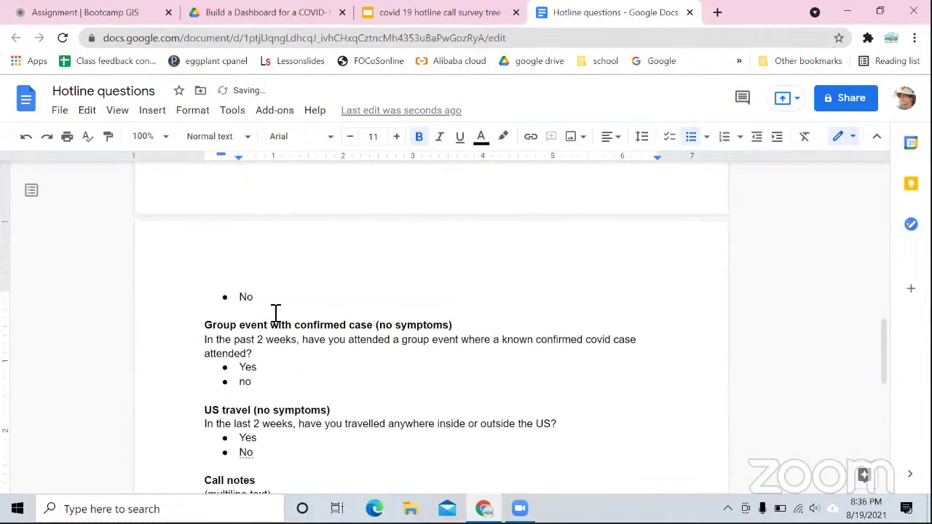
pyautogui.scroll(-2, 275, 312)
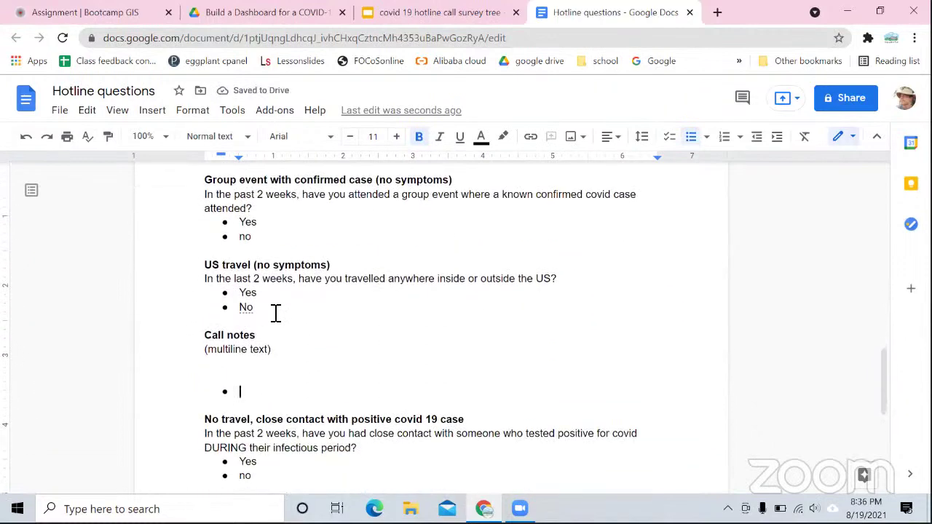
pyautogui.click(276, 312)
pyautogui.press('Return')
pyautogui.press('Return')
pyautogui.press('Return')
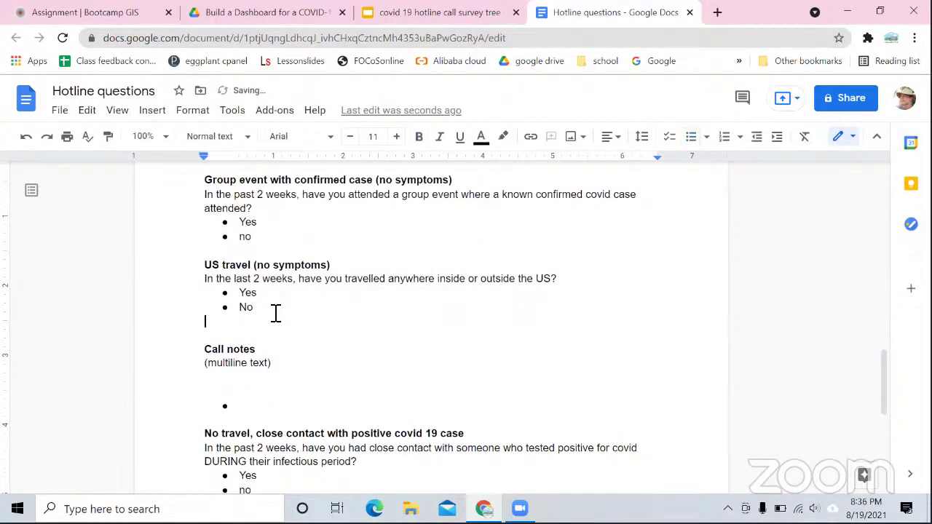
pyautogui.write('Close contact with someone with breathing difficulty (no covid) Close contact with someone who has having breathing/respiratory difficulty, though not having a positive covid test. Yes no')
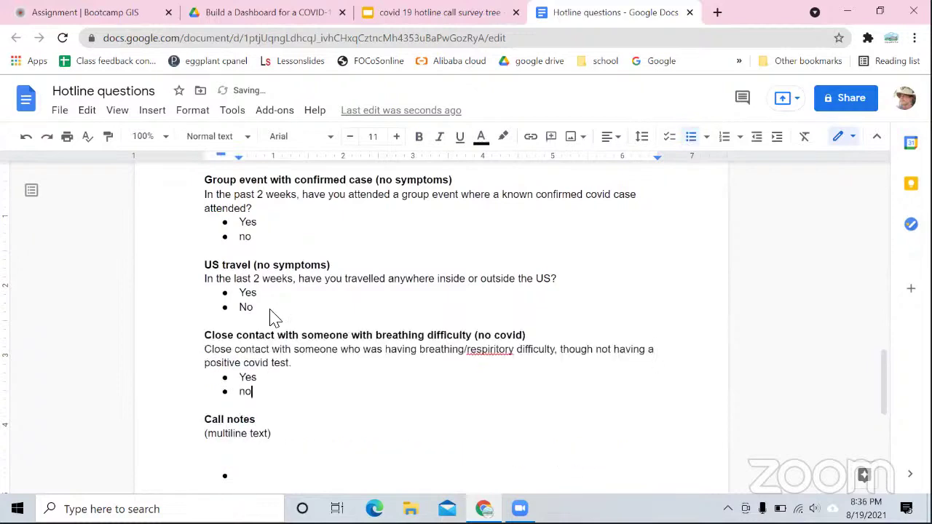
pyautogui.scroll(-3, 274, 317)
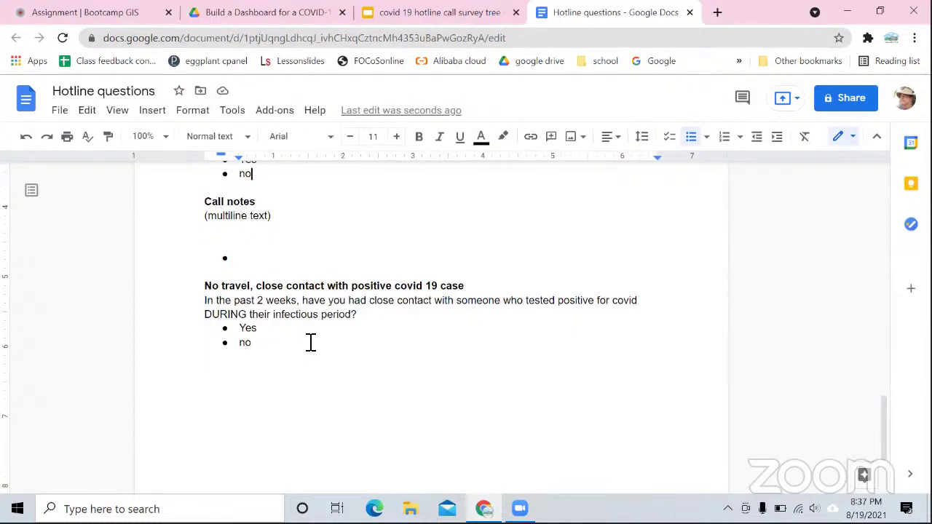
# Check the survey tree's last questions and insert extra blank lines between the breathing difficulty section's answers and Call notes in the Hotline questions document.
pyautogui.click(437, 15)
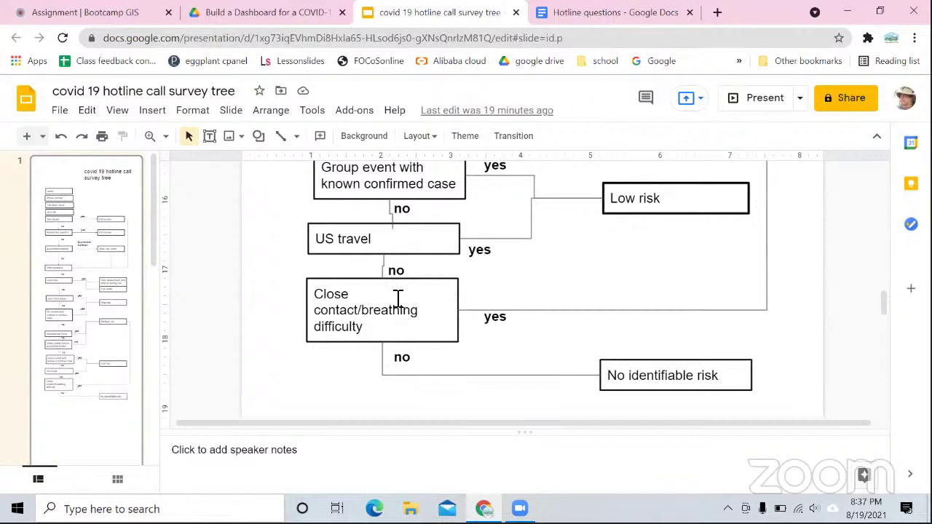
pyautogui.scroll(6, 399, 299)
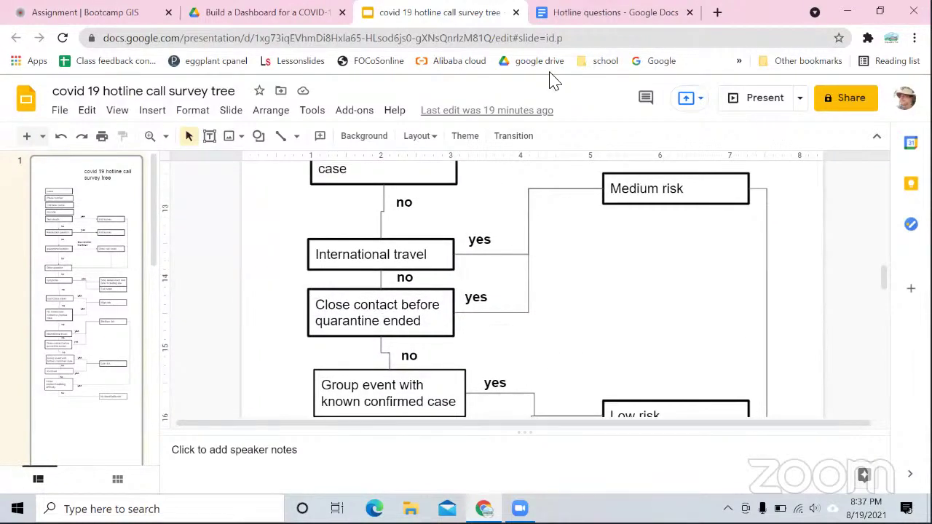
pyautogui.click(551, 13)
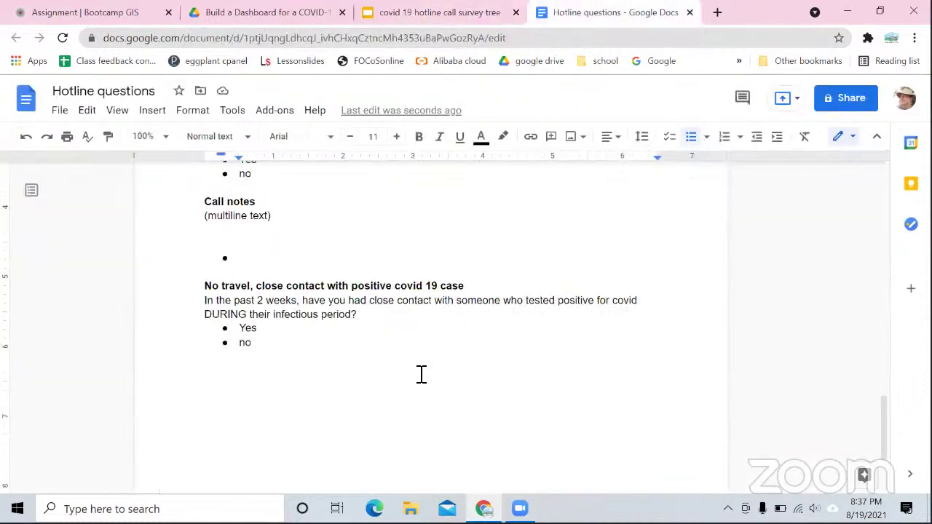
pyautogui.scroll(2, 419, 374)
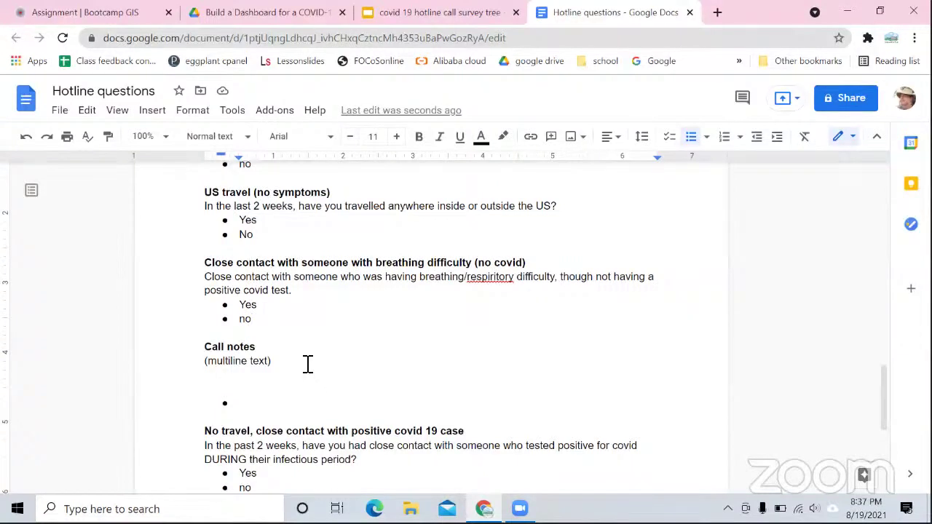
pyautogui.press('Return')
pyautogui.press('Return')
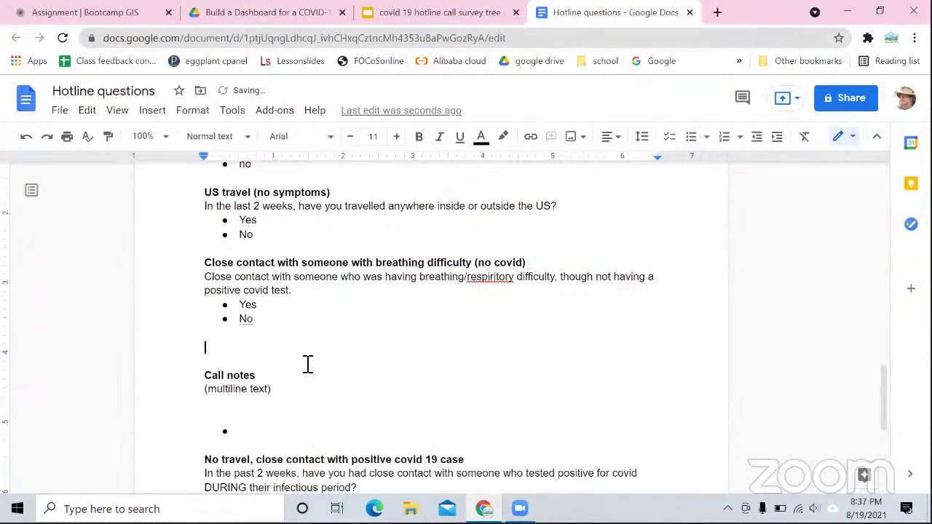
pyautogui.press('Return')
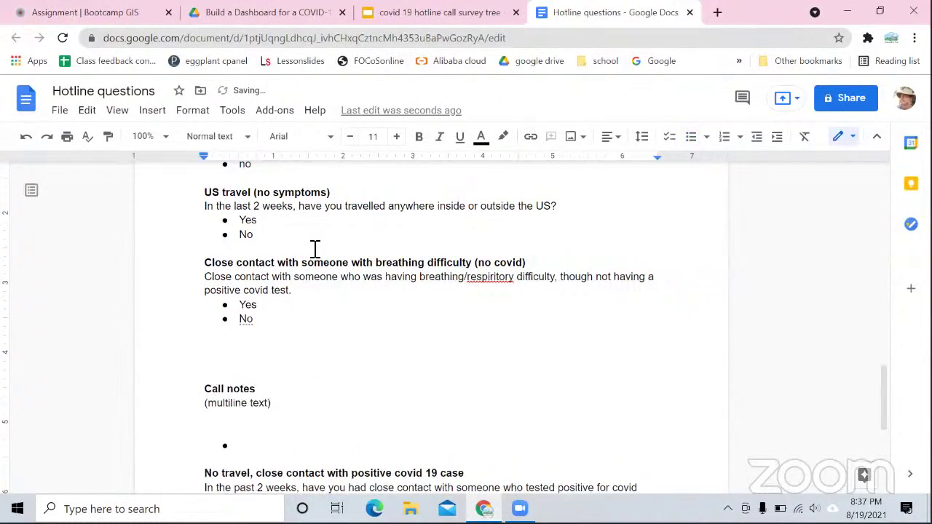
# Review the survey tree from the No travel/close contact question to the No identifiable risk outcome.
pyautogui.click(383, 16)
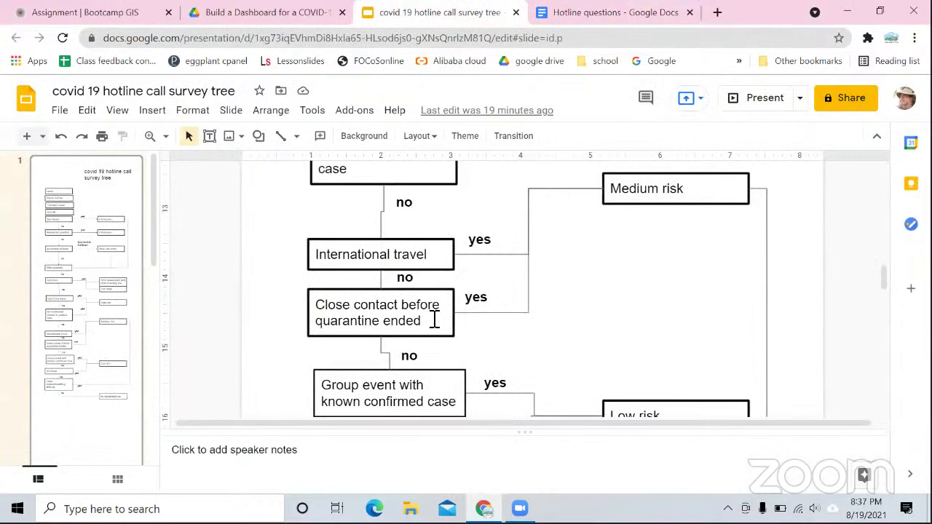
pyautogui.scroll(-2, 434, 320)
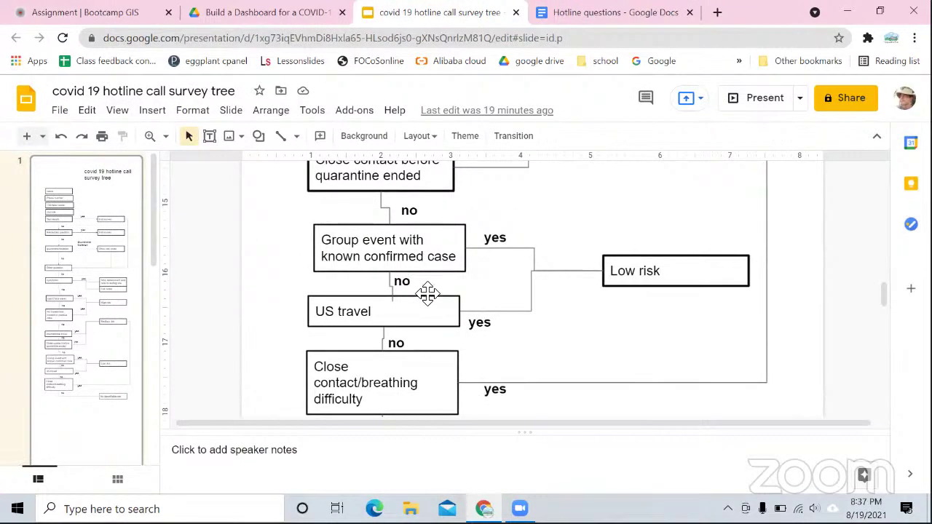
pyautogui.scroll(-2, 427, 293)
pyautogui.scroll(2, 430, 296)
pyautogui.scroll(-2, 430, 298)
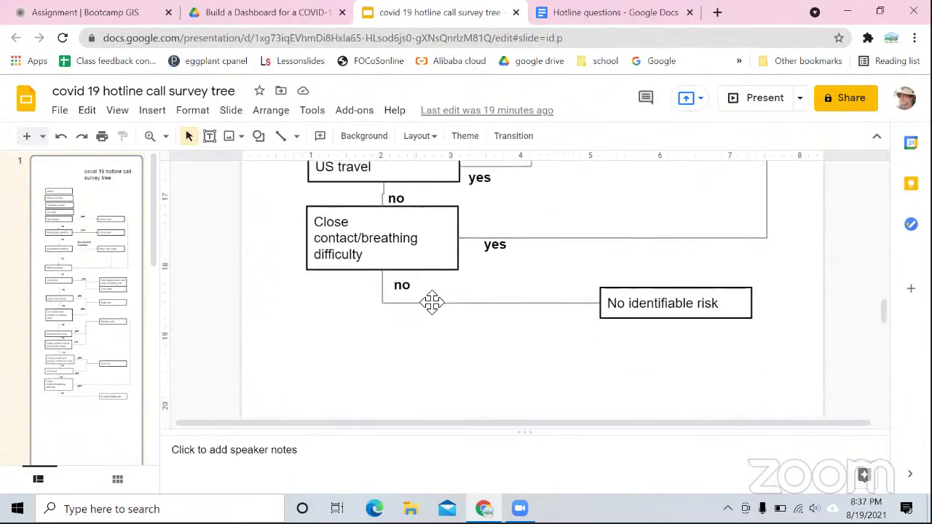
pyautogui.scroll(5, 431, 299)
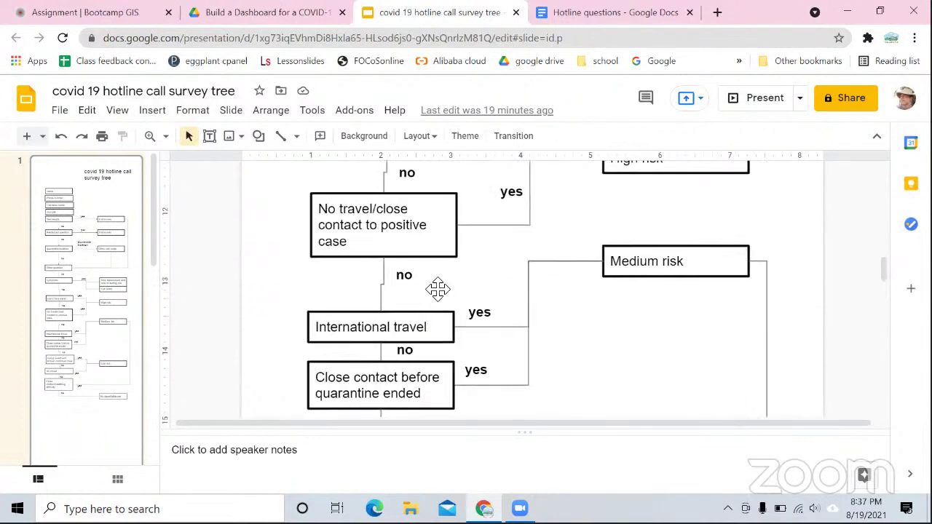
# Examine the order of the Hotline questions document's sections from Other questions to the final No travel section for anything missing or misplaced.
pyautogui.click(612, 13)
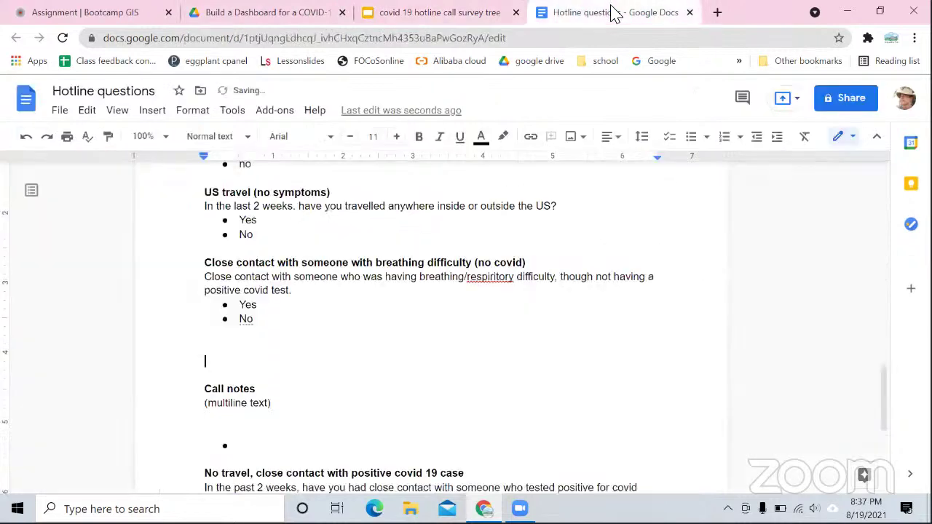
pyautogui.scroll(5, 377, 364)
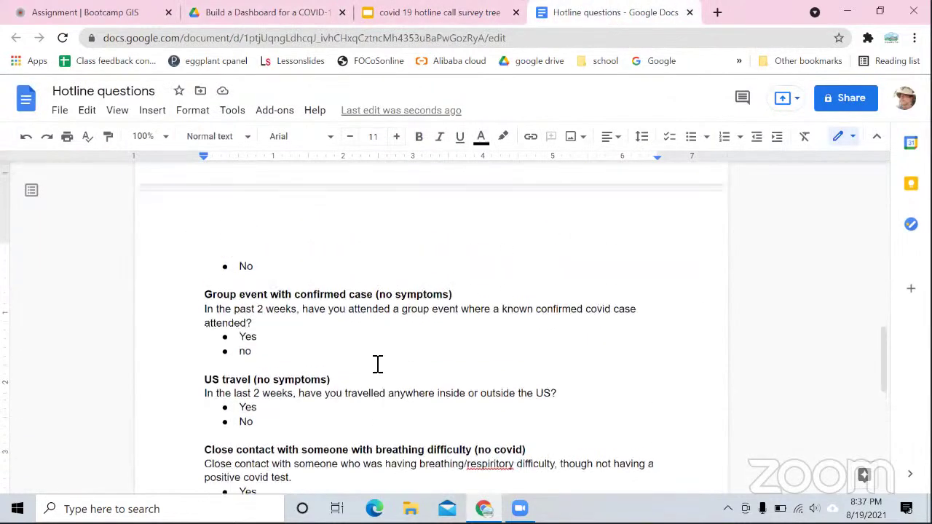
pyautogui.scroll(7, 377, 364)
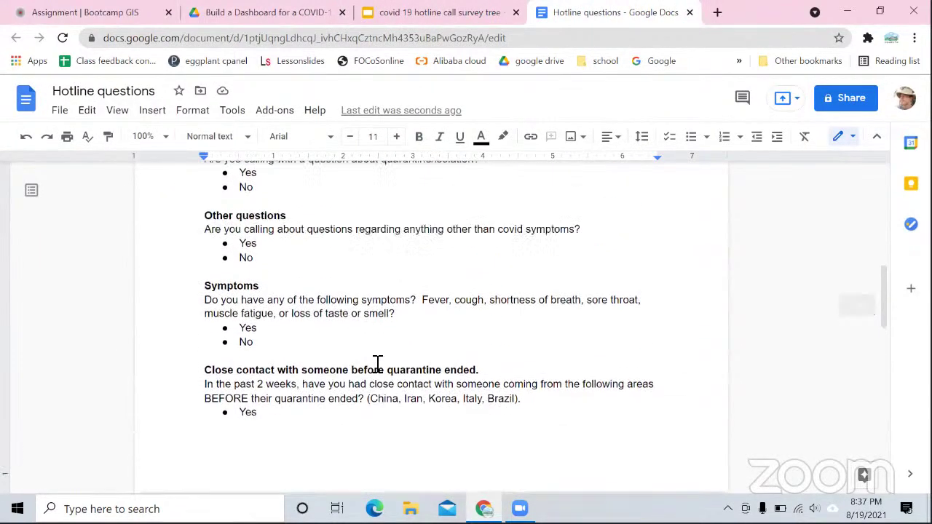
pyautogui.scroll(-4, 377, 364)
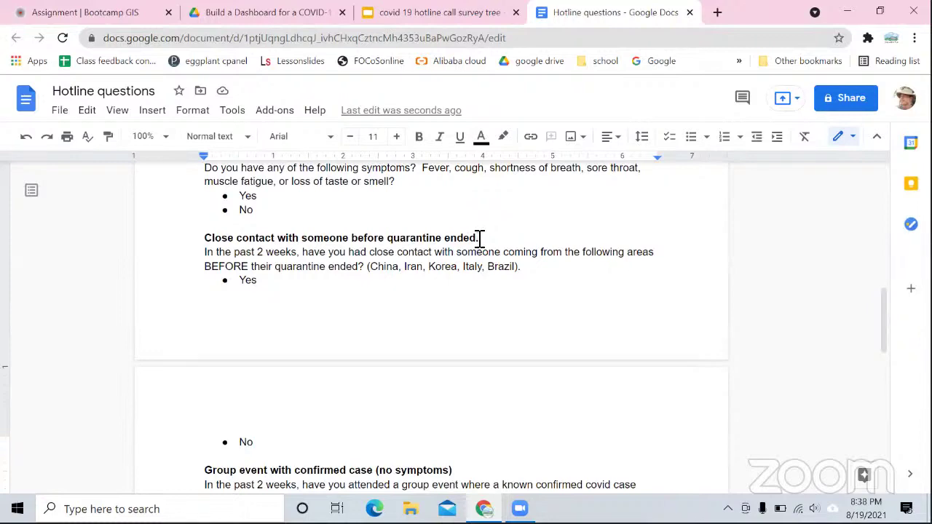
pyautogui.scroll(-10, 487, 262)
pyautogui.scroll(-3, 499, 285)
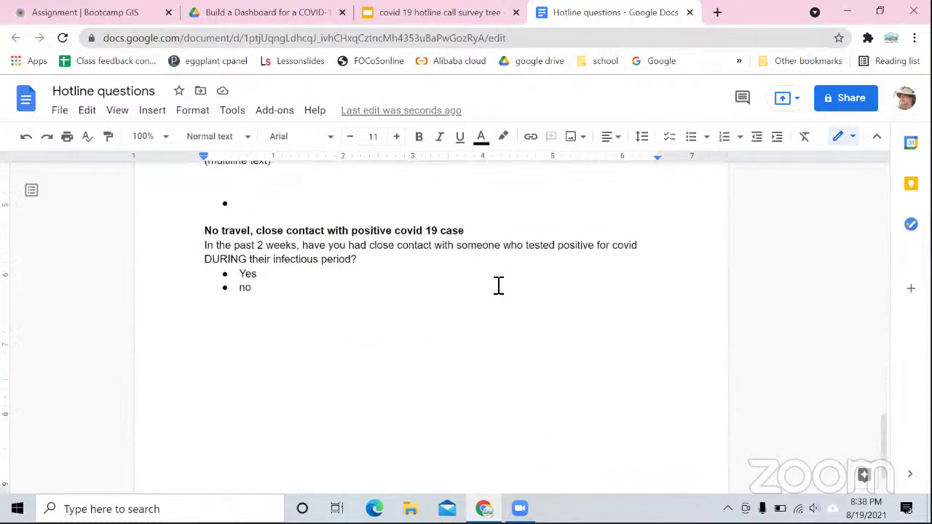
pyautogui.scroll(6, 498, 285)
pyautogui.scroll(3, 498, 285)
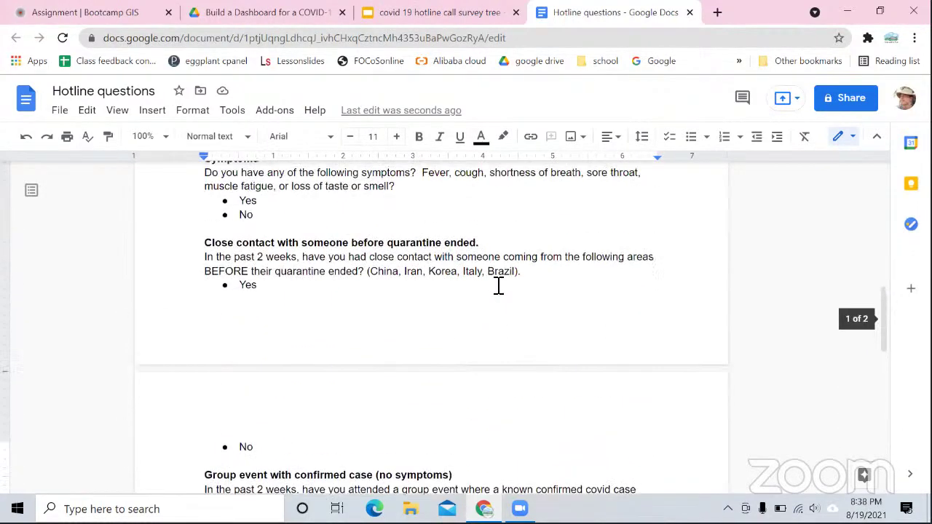
pyautogui.scroll(1, 499, 286)
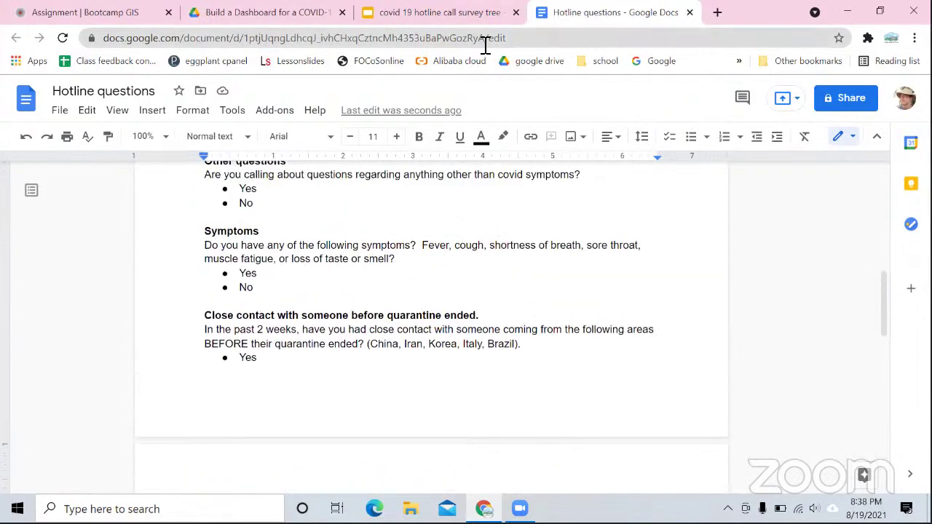
# Compare the start of the Hotline questions document with the survey tree and read the Assignment 2 instructions on the course page.
pyautogui.click(471, 18)
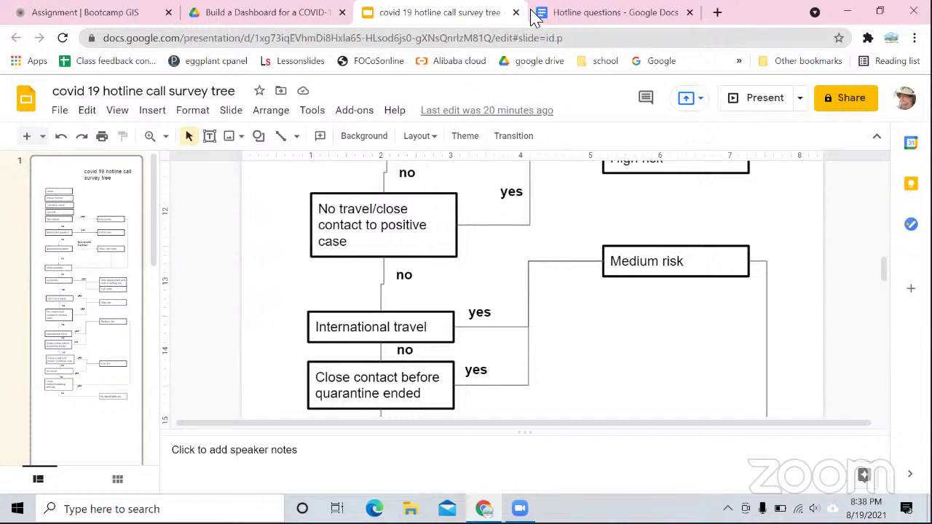
pyautogui.click(591, 14)
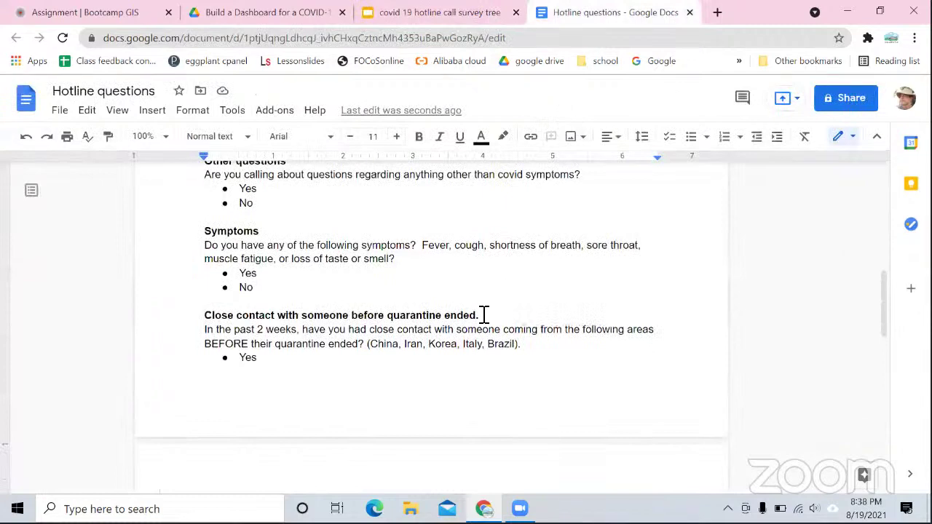
pyautogui.scroll(4, 489, 304)
pyautogui.scroll(3, 487, 309)
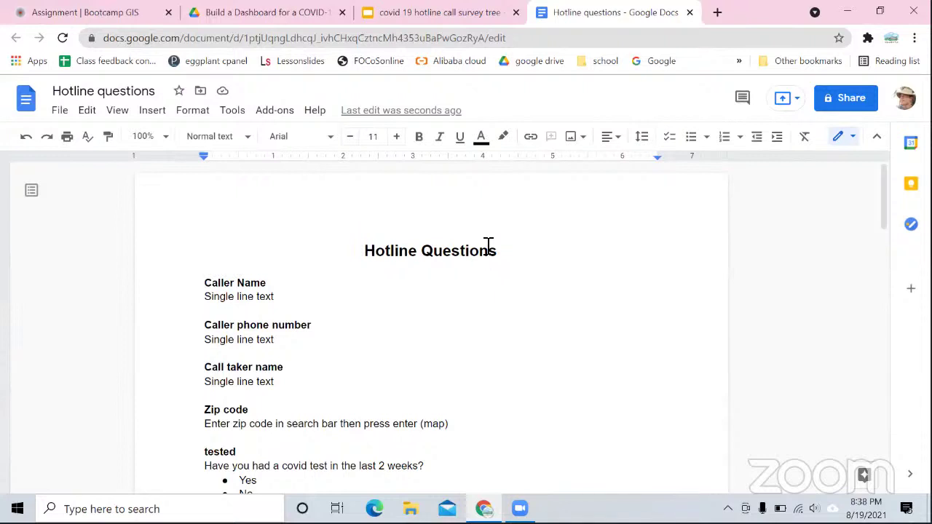
pyautogui.click(471, 20)
pyautogui.click(656, 14)
pyautogui.click(457, 16)
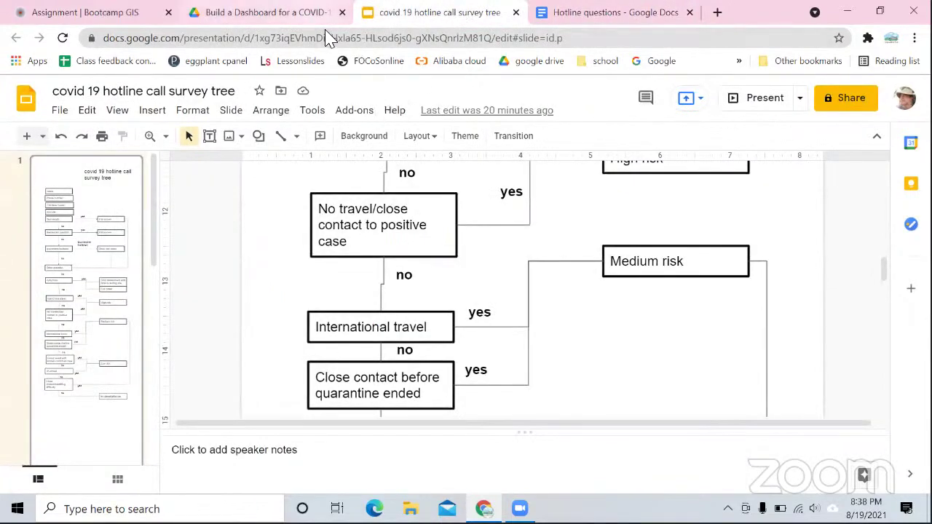
pyautogui.click(139, 16)
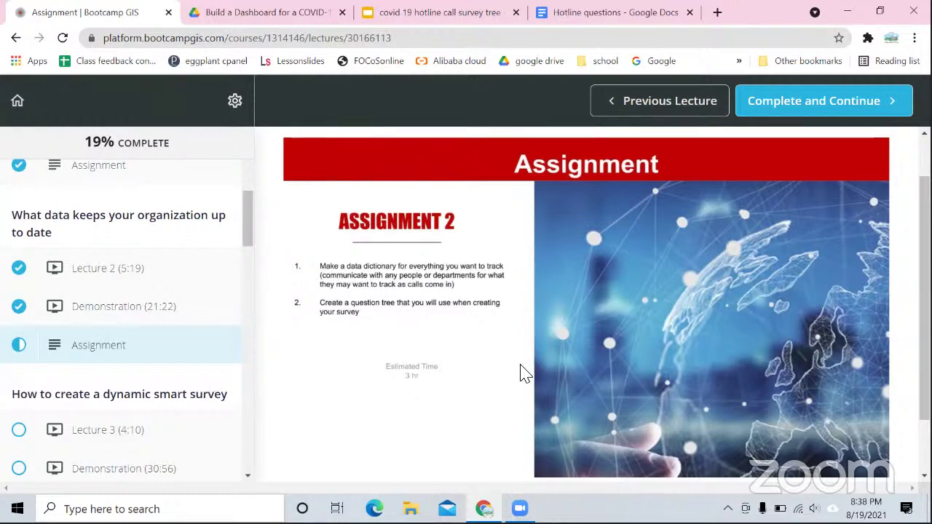
pyautogui.click(485, 13)
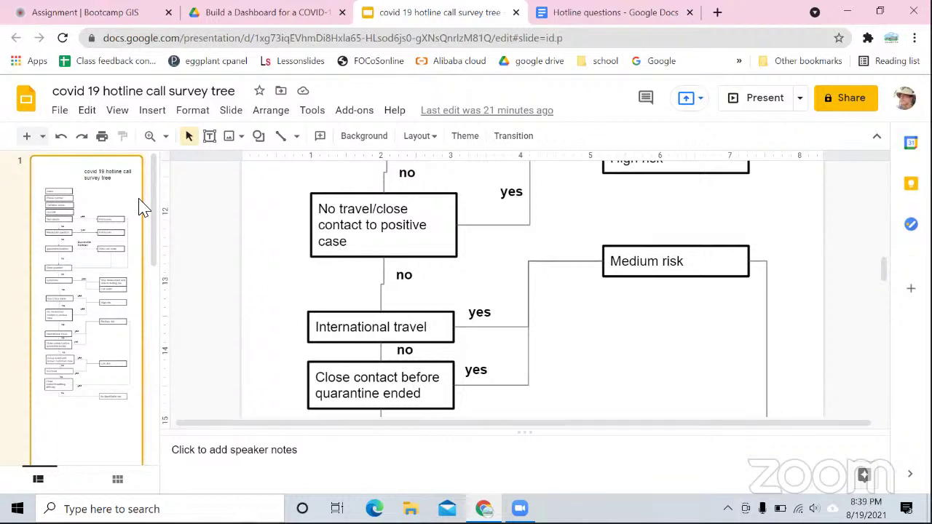
pyautogui.hotkey('ctrl', 'm')
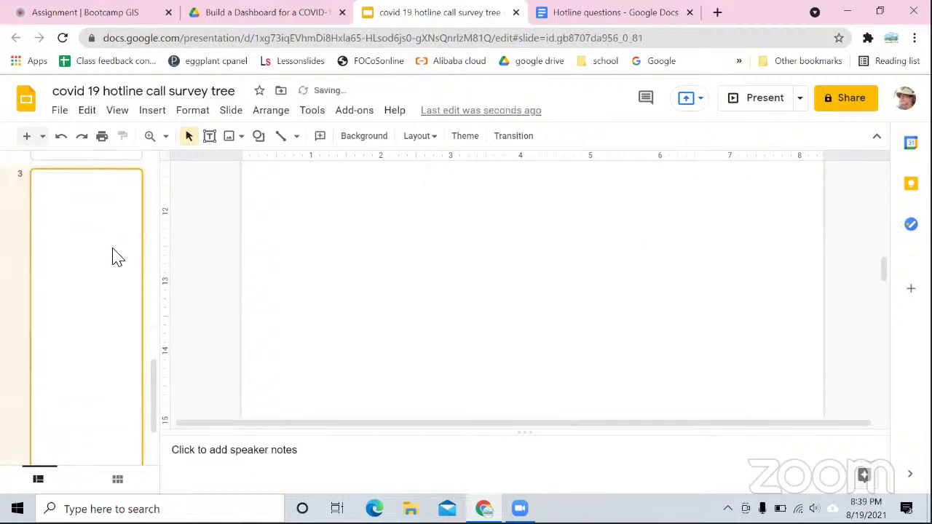
pyautogui.scroll(-1, 110, 313)
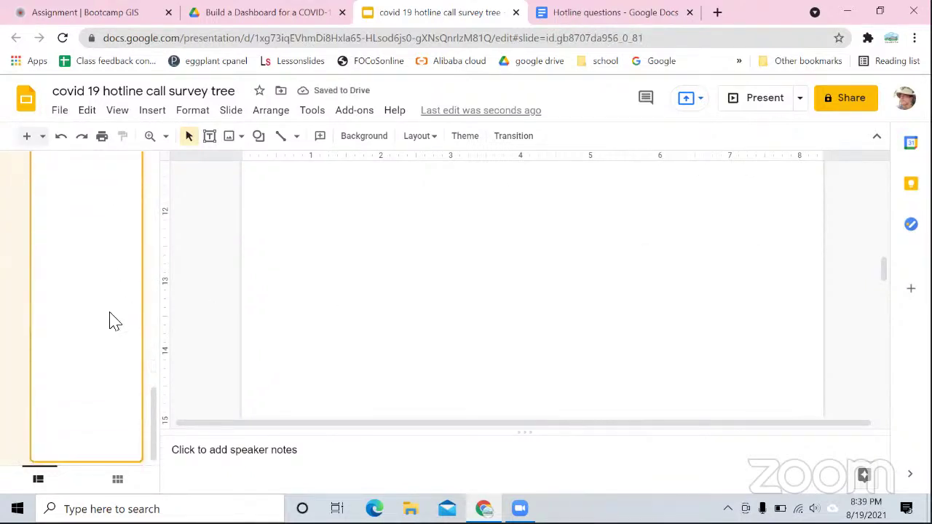
pyautogui.scroll(4, 109, 316)
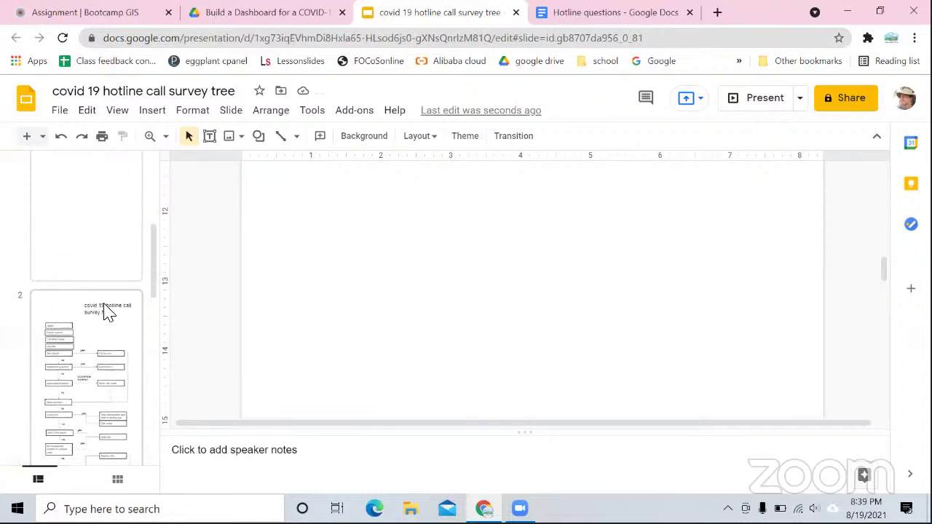
pyautogui.scroll(-3, 108, 310)
pyautogui.scroll(1, 106, 307)
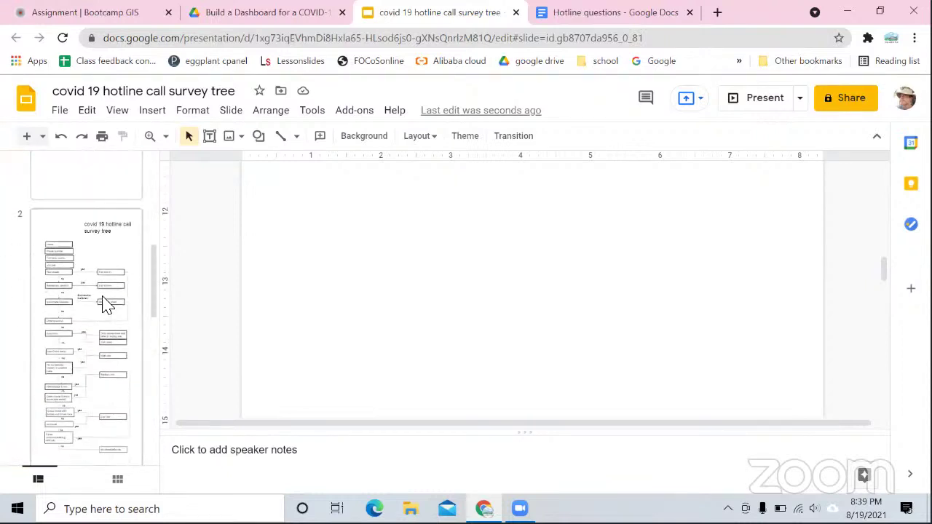
pyautogui.scroll(-3, 104, 304)
pyautogui.scroll(3, 104, 303)
pyautogui.click(102, 300)
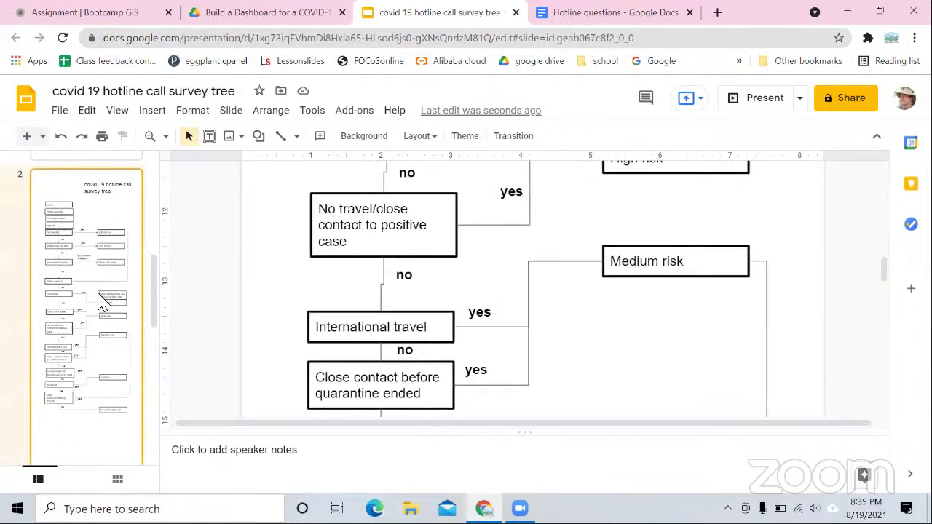
pyautogui.press('Delete')
# Draw a text box about 2.4 inches wide on the blank second slide.
pyautogui.scroll(5, 102, 299)
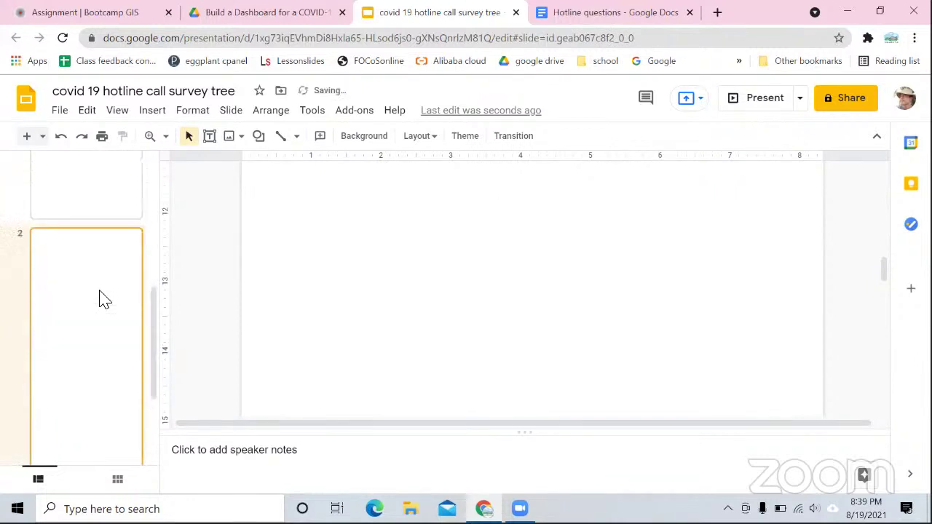
pyautogui.click(108, 289)
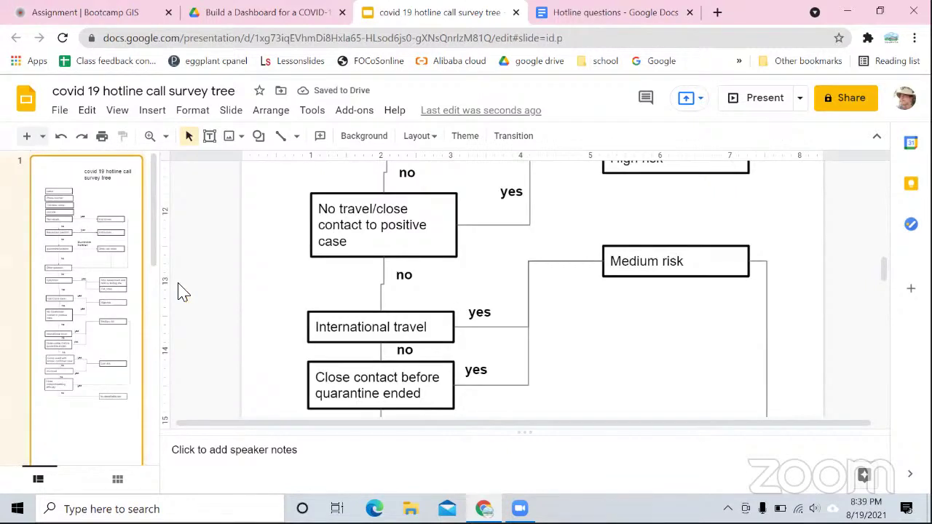
pyautogui.scroll(-5, 284, 298)
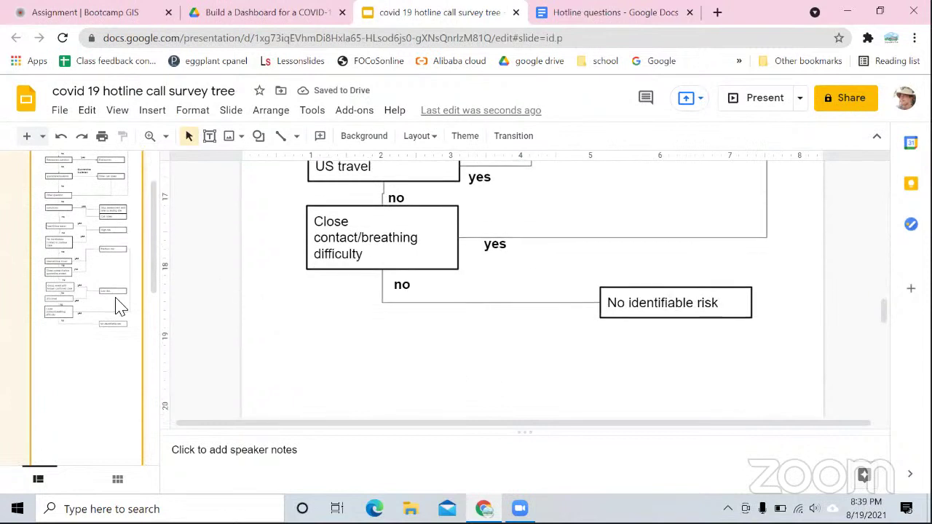
pyautogui.scroll(-5, 119, 304)
pyautogui.click(51, 329)
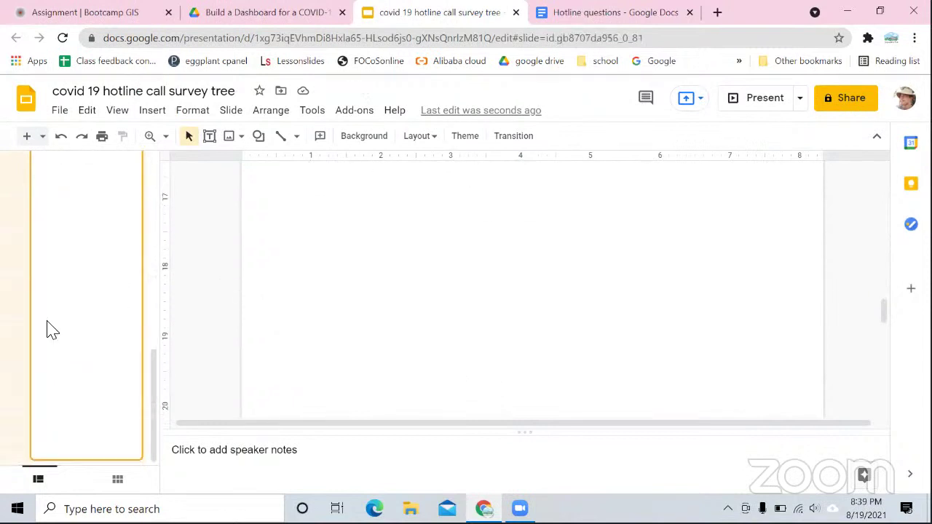
pyautogui.scroll(2, 48, 328)
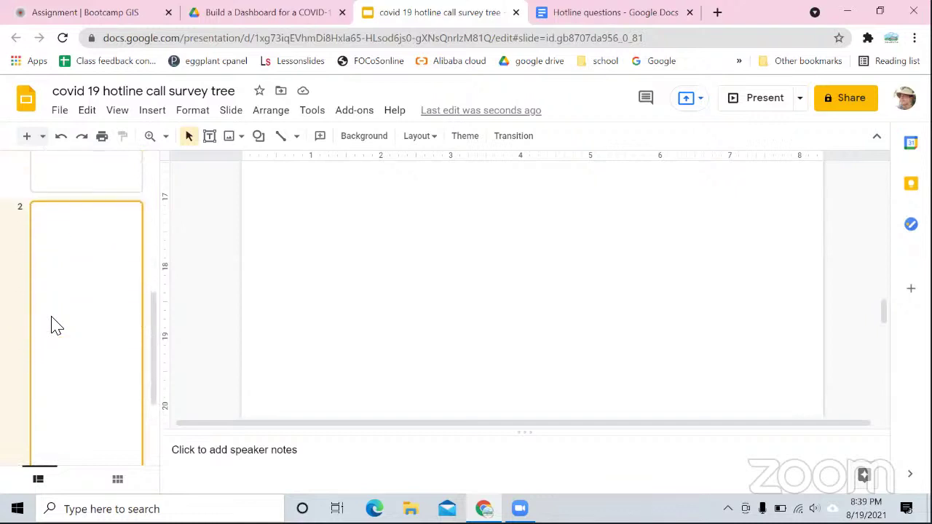
pyautogui.scroll(-1, 52, 313)
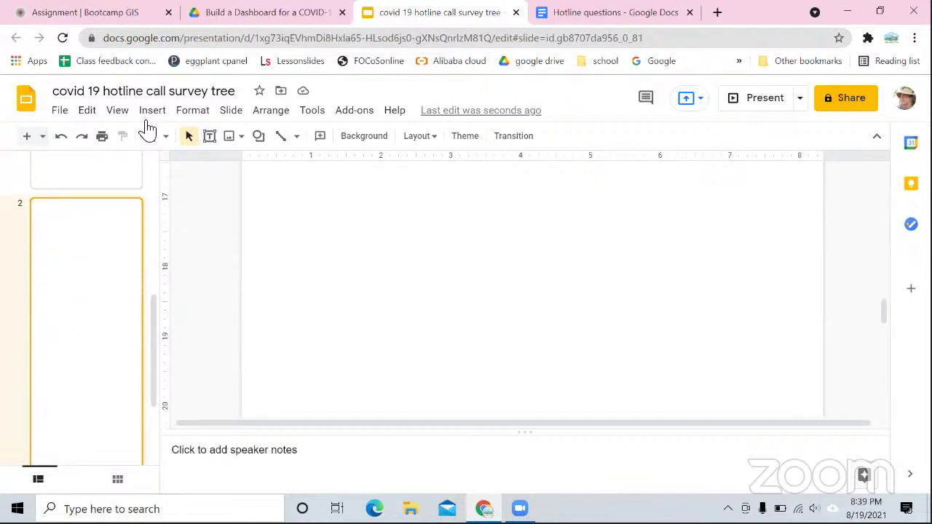
pyautogui.click(209, 137)
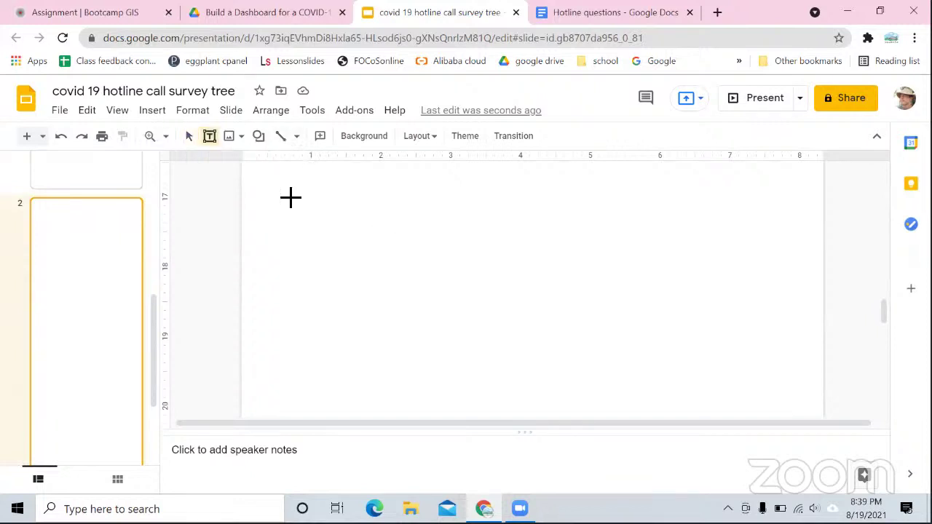
pyautogui.moveTo(291, 193); pyautogui.dragTo(458, 240)
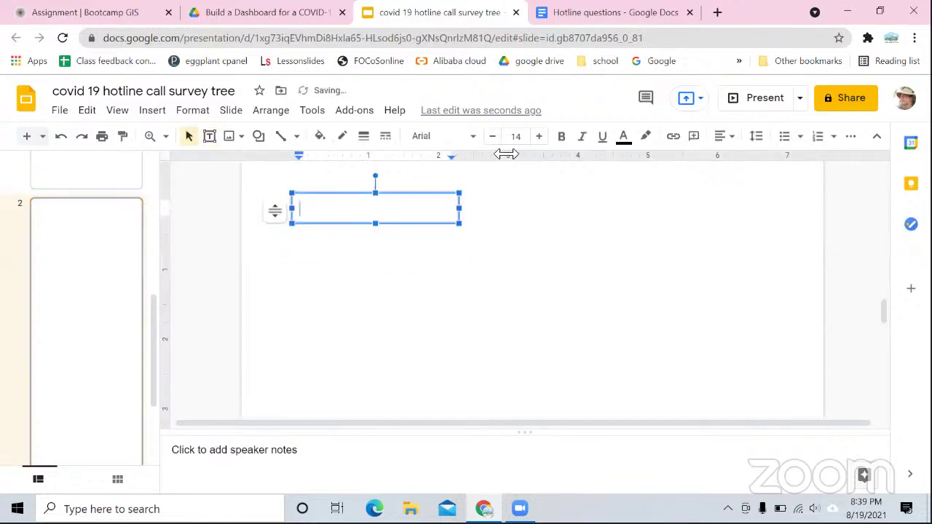
# Give the empty text box a black border with a heavier line weight.
pyautogui.click(343, 137)
pyautogui.click(348, 179)
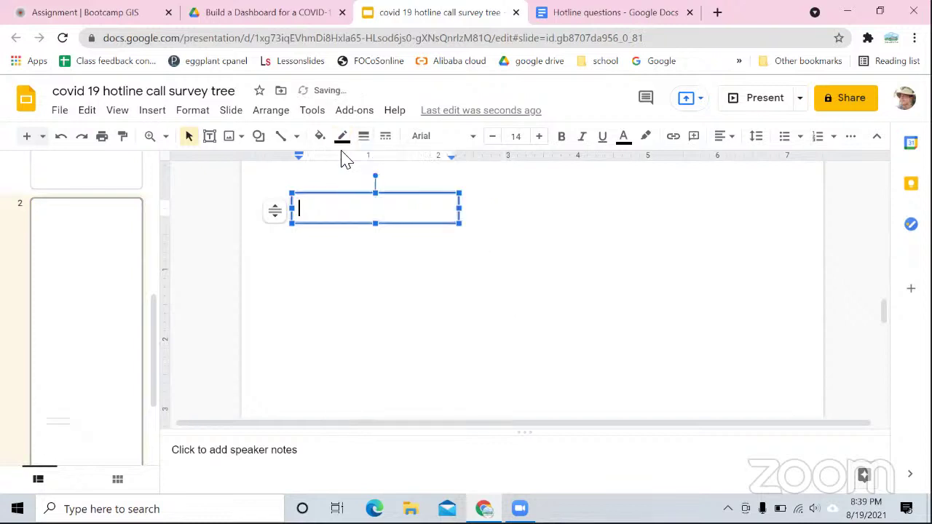
pyautogui.click(363, 137)
pyautogui.click(391, 209)
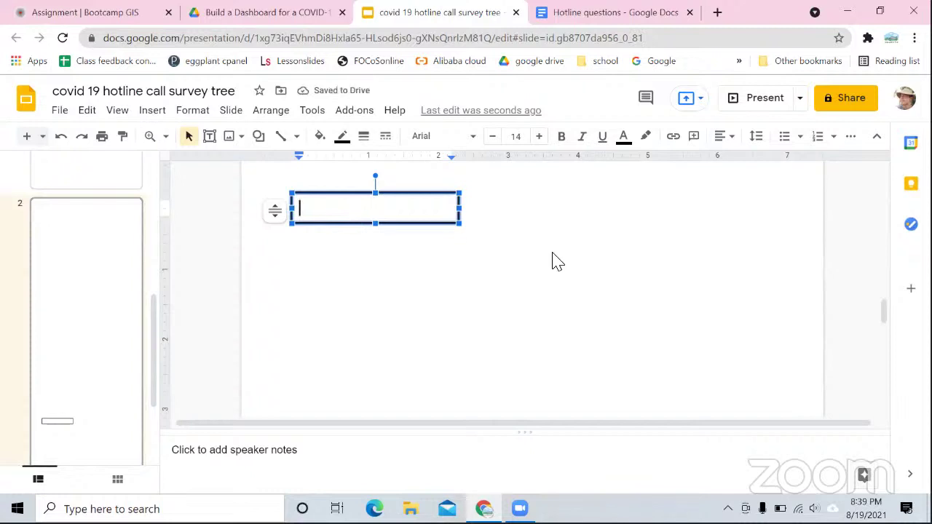
# Move the bordered text box to the top of the second slide, about 1 inch from its left edge.
pyautogui.scroll(5, 554, 259)
pyautogui.scroll(5, 557, 256)
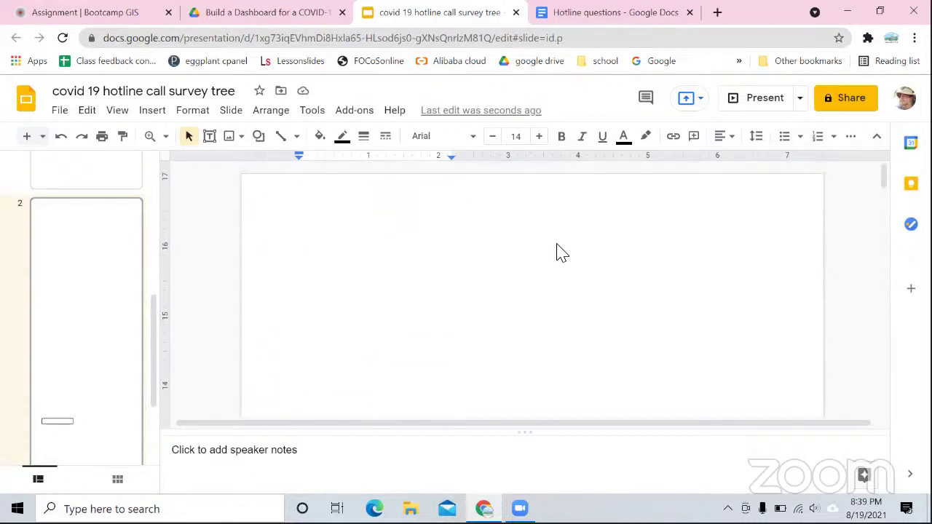
pyautogui.press('Escape')
pyautogui.scroll(-10, 558, 252)
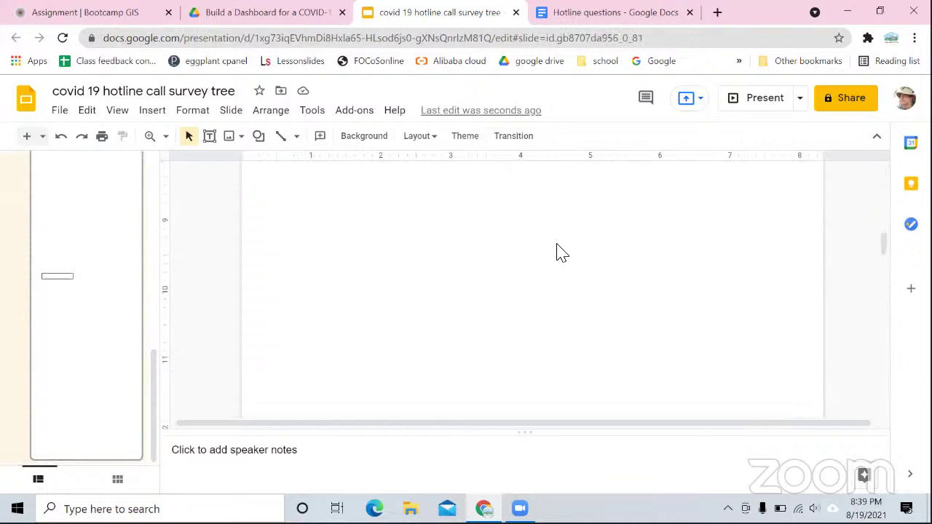
pyautogui.scroll(1, 557, 255)
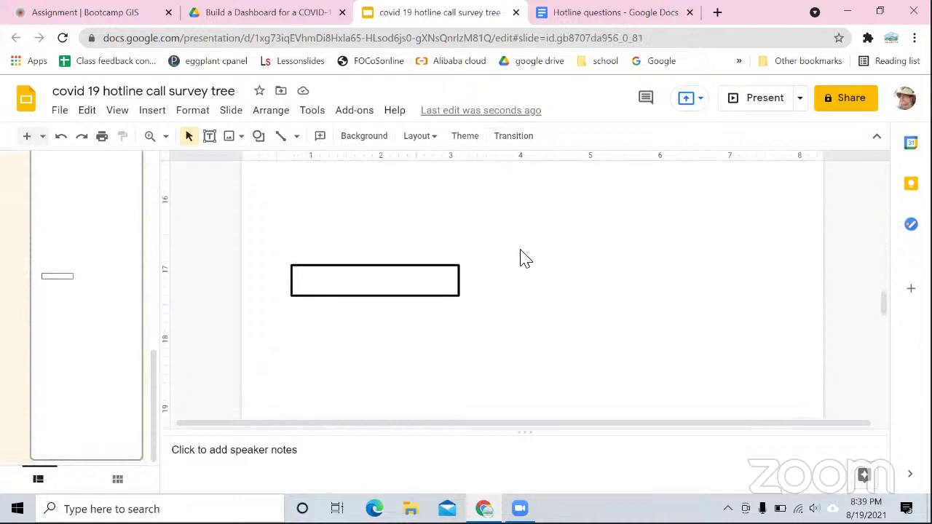
pyautogui.moveTo(449, 288); pyautogui.dragTo(462, 241)
pyautogui.scroll(10, 460, 241)
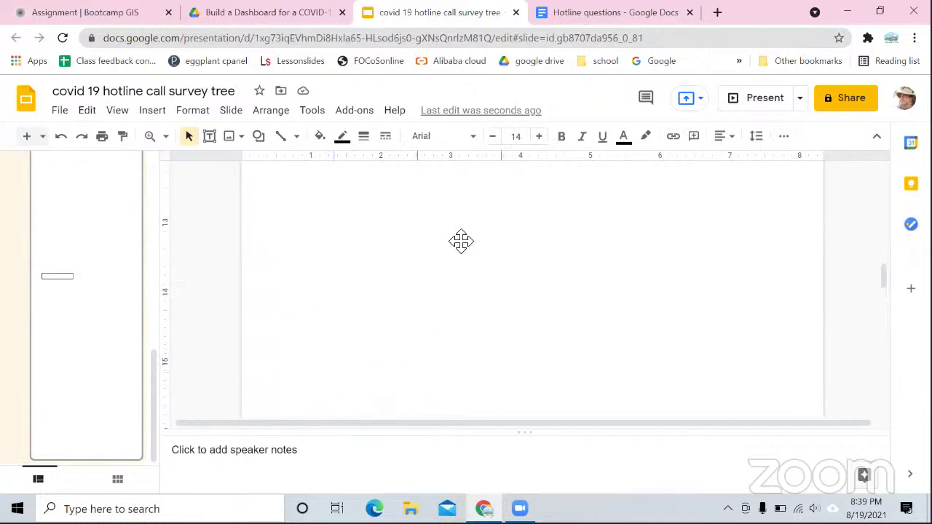
pyautogui.scroll(5, 489, 228)
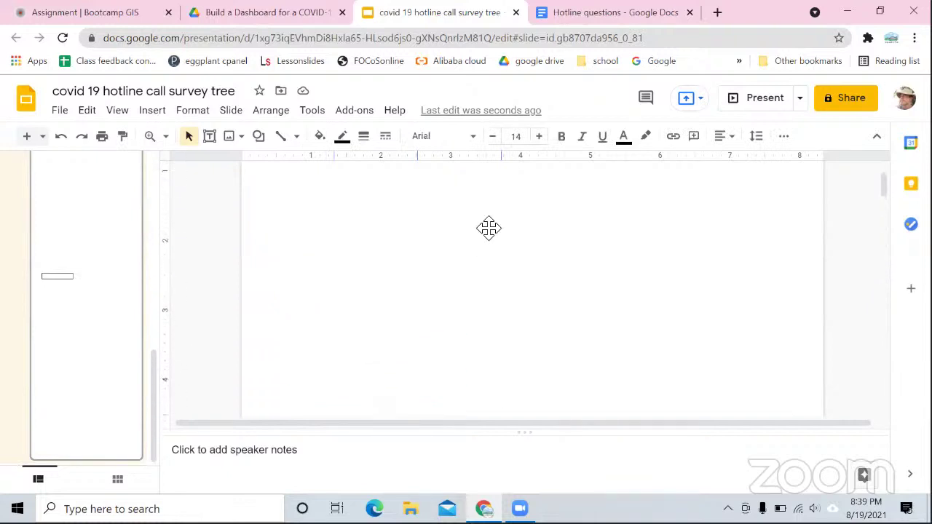
pyautogui.moveTo(439, 242); pyautogui.dragTo(462, 245)
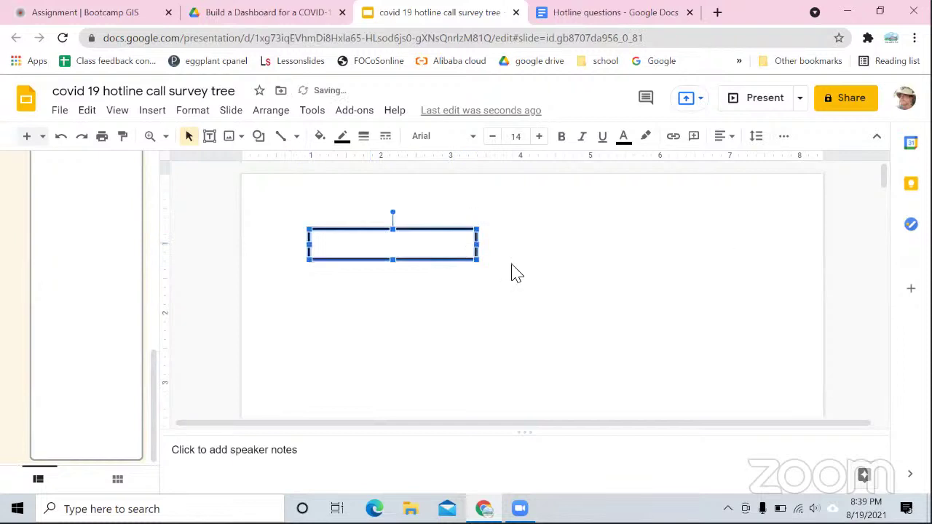
pyautogui.click(438, 250)
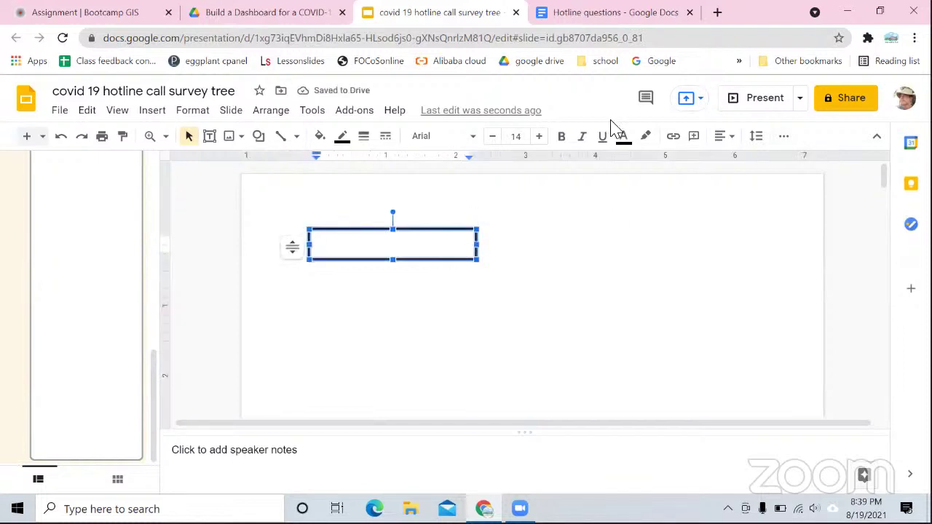
# Review the Hotline questions document, the dashboard project's Drive folder and the Assignment 2 instructions on the course page.
pyautogui.click(583, 15)
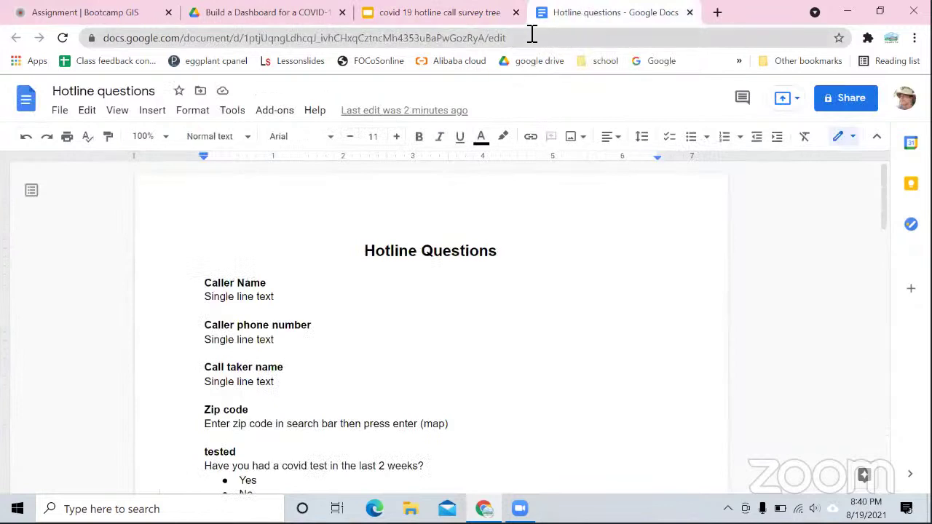
pyautogui.click(302, 10)
pyautogui.click(597, 14)
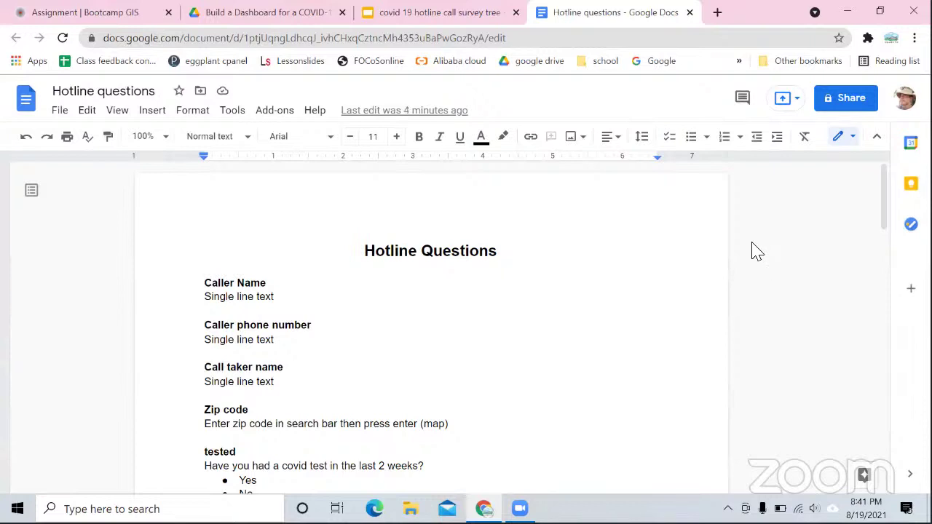
pyautogui.click(301, 18)
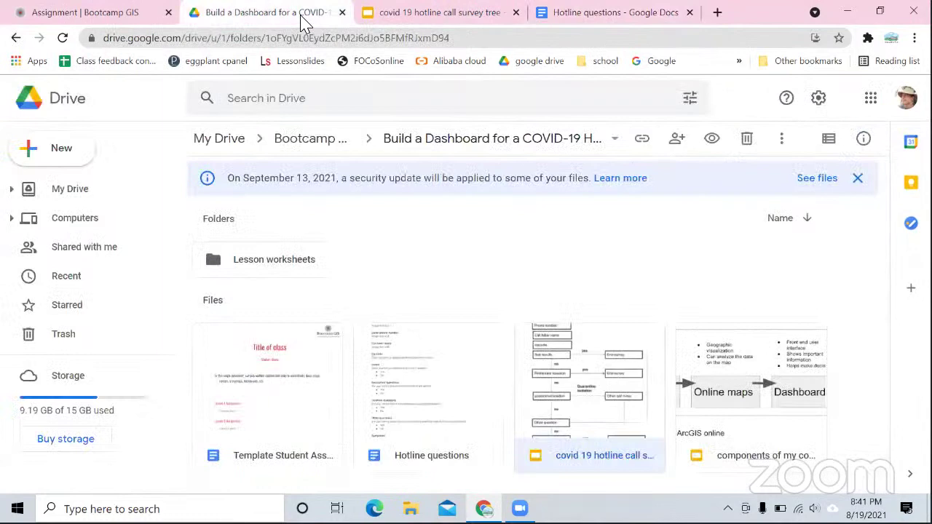
pyautogui.click(131, 14)
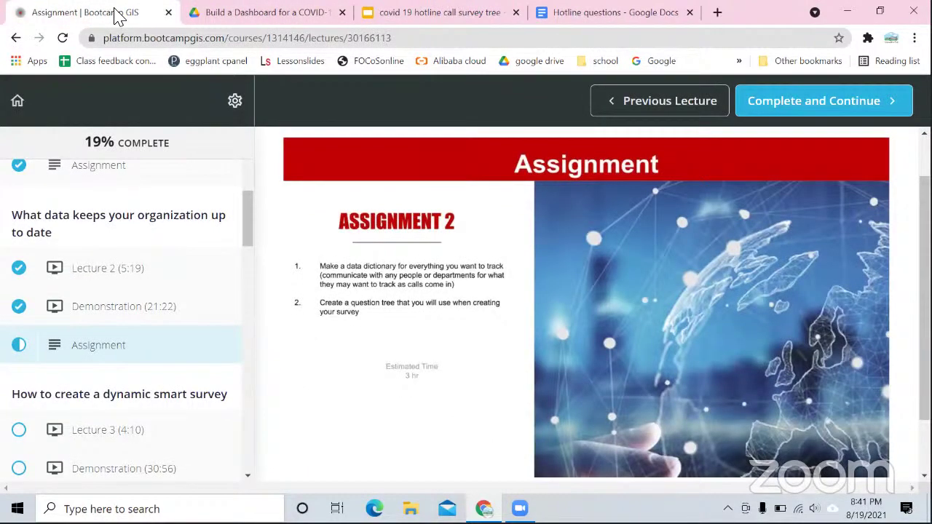
# Return to the survey tree presentation and enter "AAPI best place for coffee cowork and chat survey tree" in the bordered text box.
pyautogui.click(482, 14)
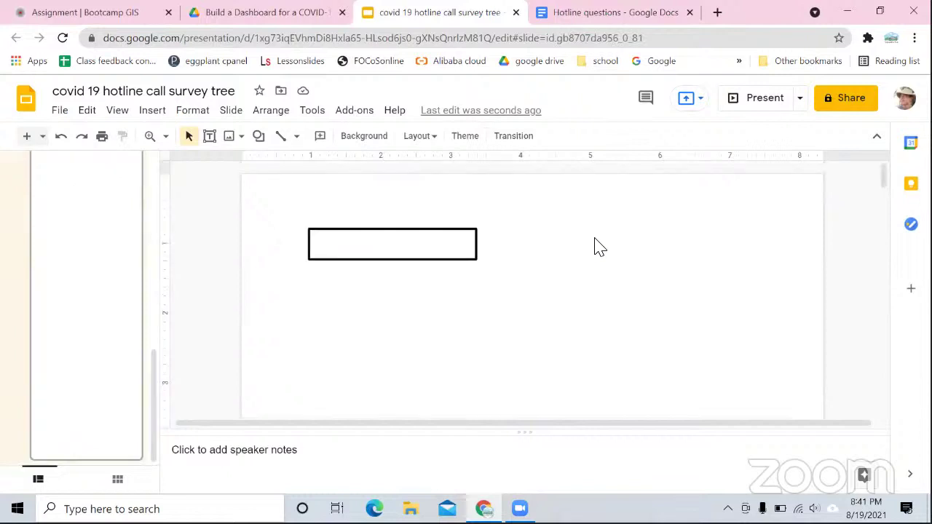
pyautogui.doubleClick(404, 248)
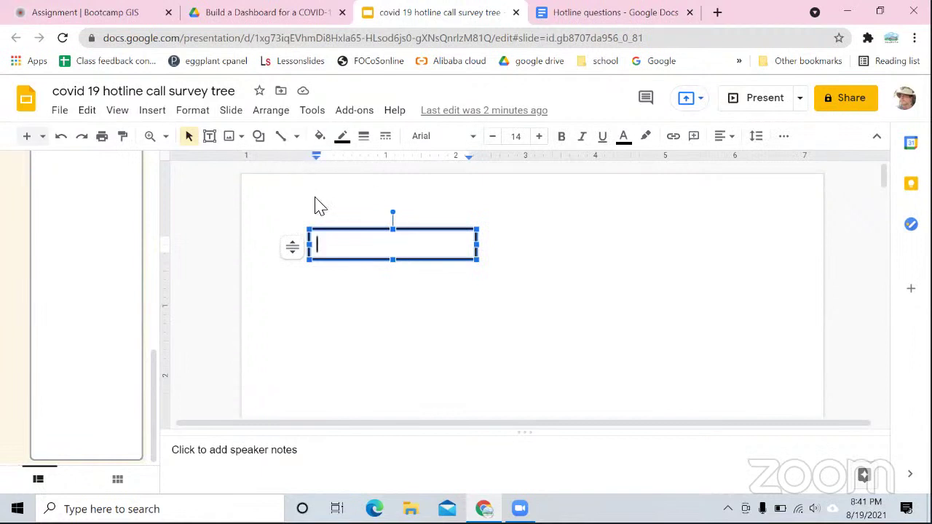
pyautogui.write('AAPI')
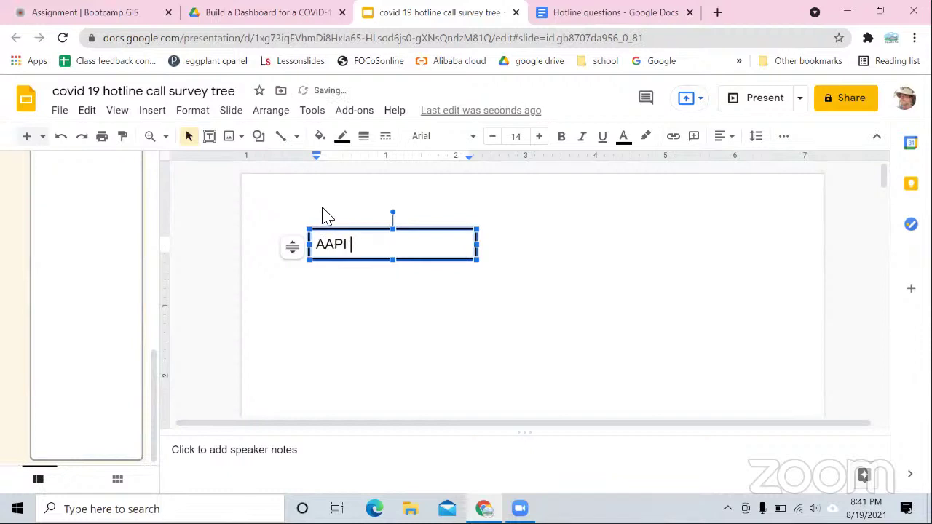
pyautogui.write(' best place ')
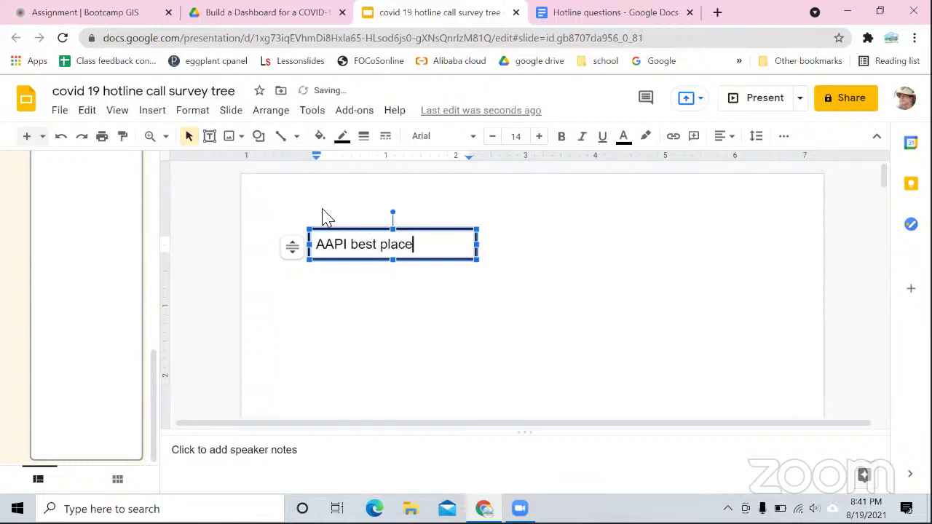
pyautogui.write('for coffee ')
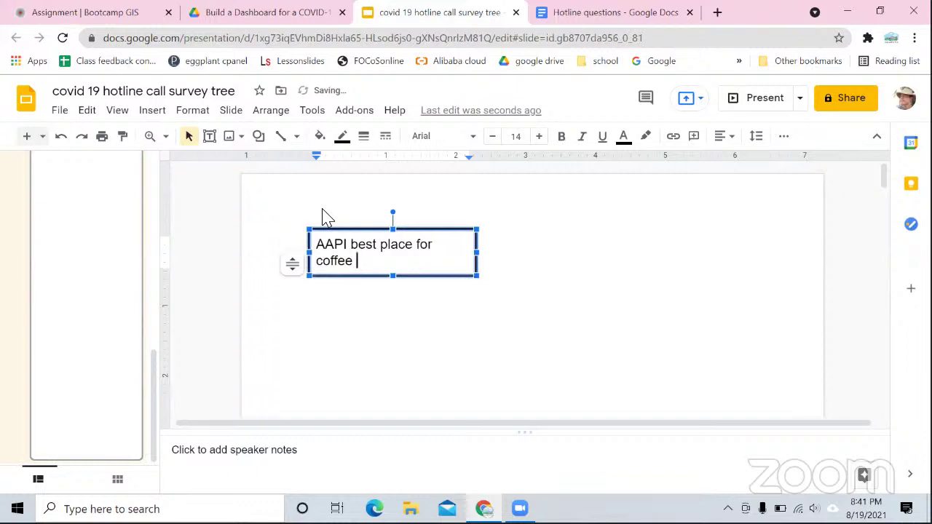
pyautogui.write('cowork and chat')
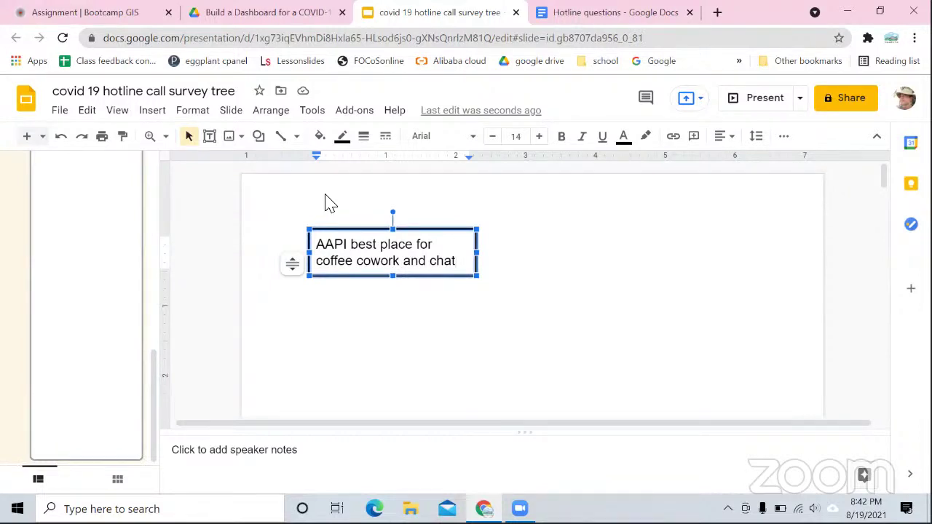
pyautogui.write('s')
pyautogui.write('ur')
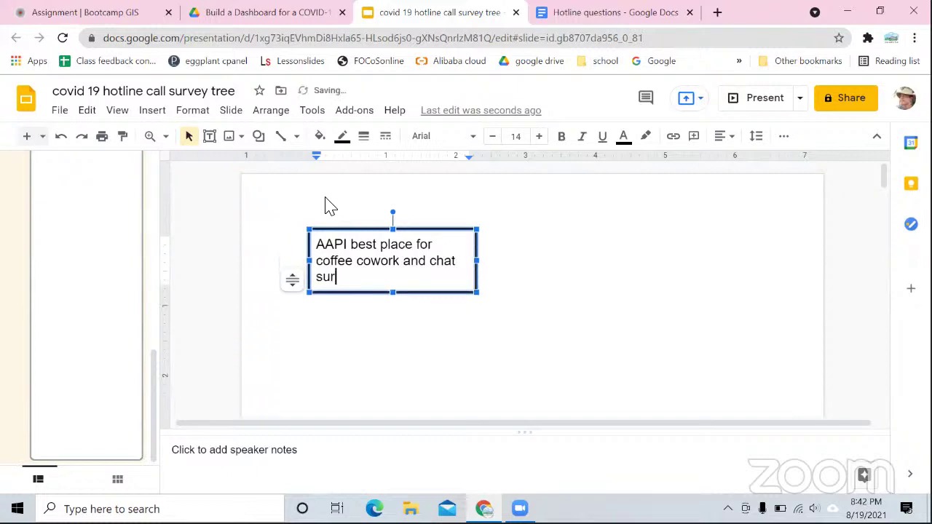
pyautogui.write('vey tree')
# Widen the title text box to about 3 inches and set its text to font size 18.
pyautogui.hotkey('ctrl', 'a')
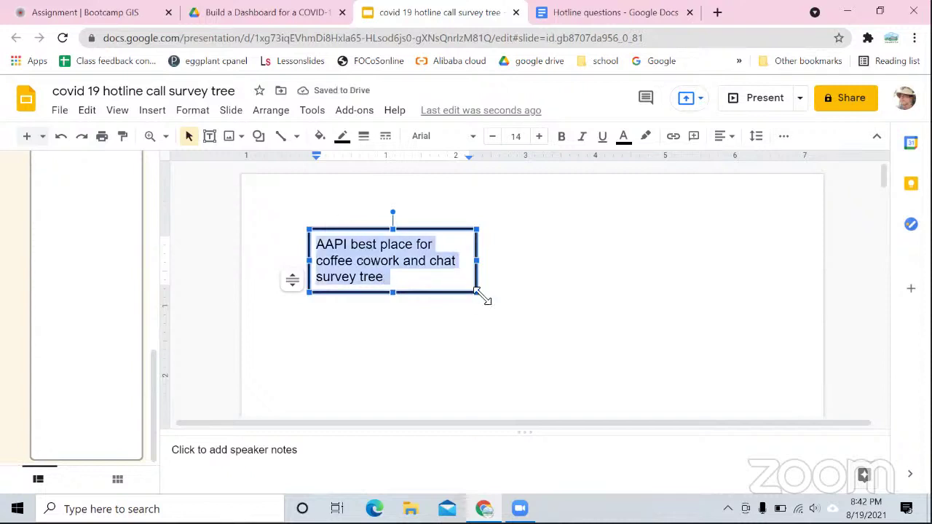
pyautogui.moveTo(479, 295); pyautogui.dragTo(524, 329)
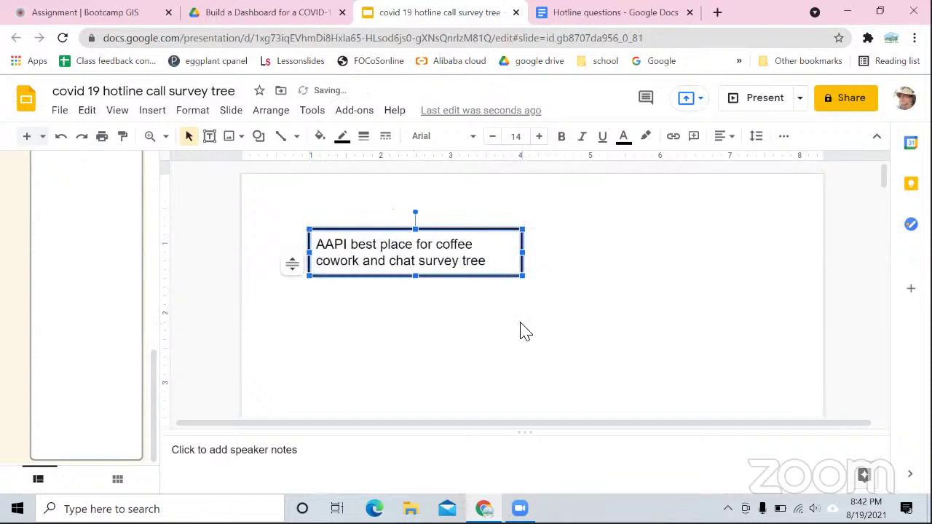
pyautogui.click(489, 265)
pyautogui.moveTo(492, 267); pyautogui.dragTo(223, 235)
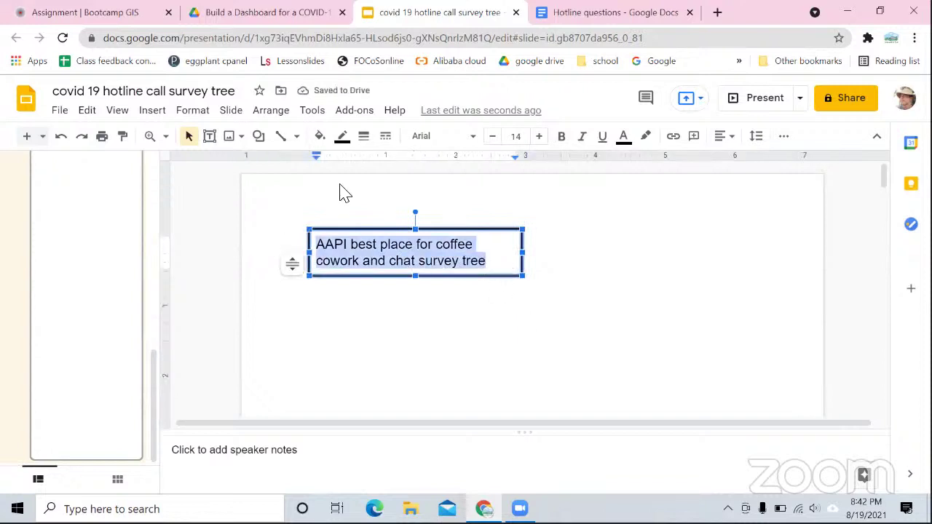
pyautogui.click(539, 136)
pyautogui.click(539, 136)
pyautogui.click(539, 137)
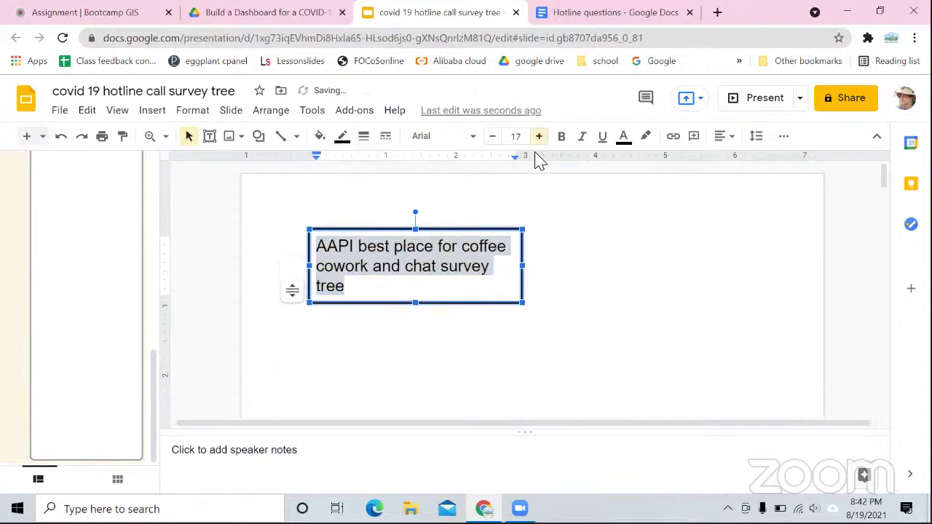
pyautogui.click(538, 136)
# Move the title box to the second slide's upper right corner and compare its placement with the first slide's title.
pyautogui.moveTo(510, 232); pyautogui.dragTo(708, 229)
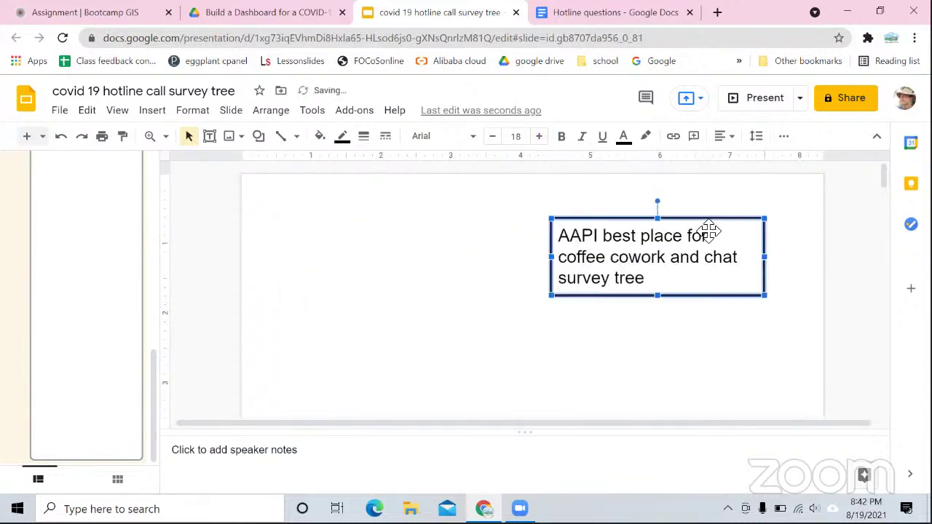
pyautogui.click(862, 268)
pyautogui.scroll(5, 685, 310)
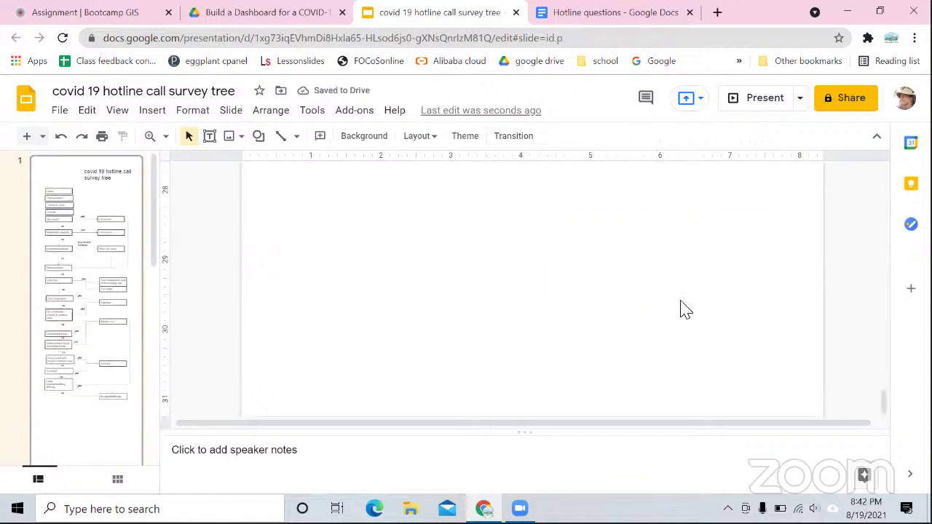
pyautogui.scroll(-3, 677, 295)
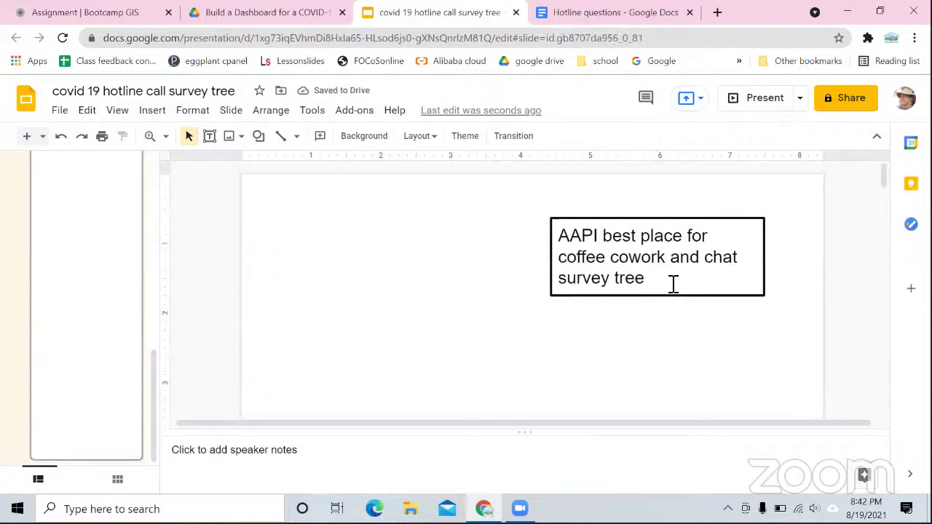
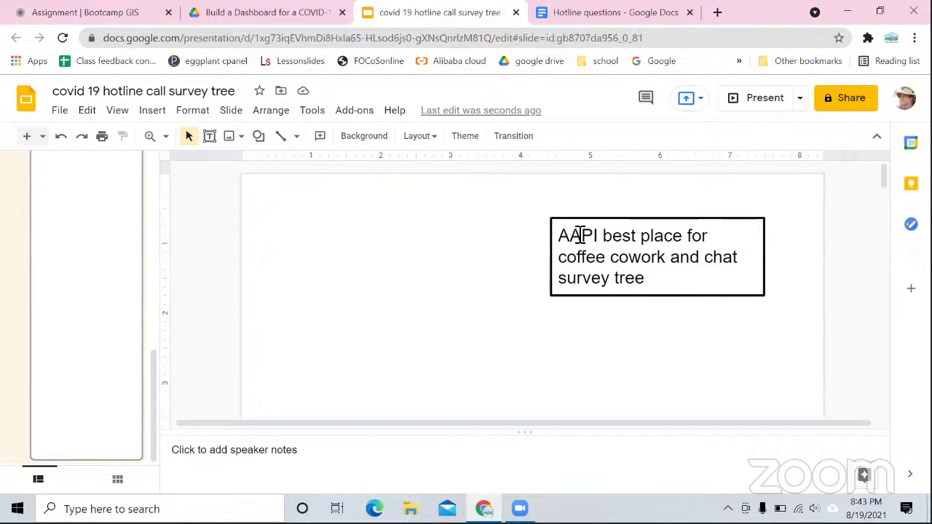
# Draw a text box about 2.6 inches wide, give it a solid border, and place it below and left of the title box.
pyautogui.scroll(-1, 579, 235)
pyautogui.scroll(1, 577, 236)
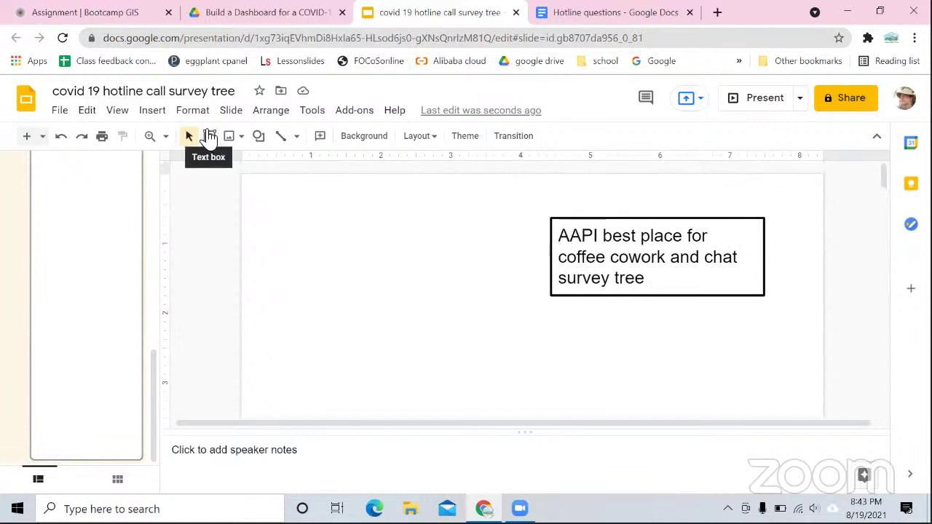
pyautogui.click(209, 136)
pyautogui.moveTo(265, 234); pyautogui.dragTo(448, 268)
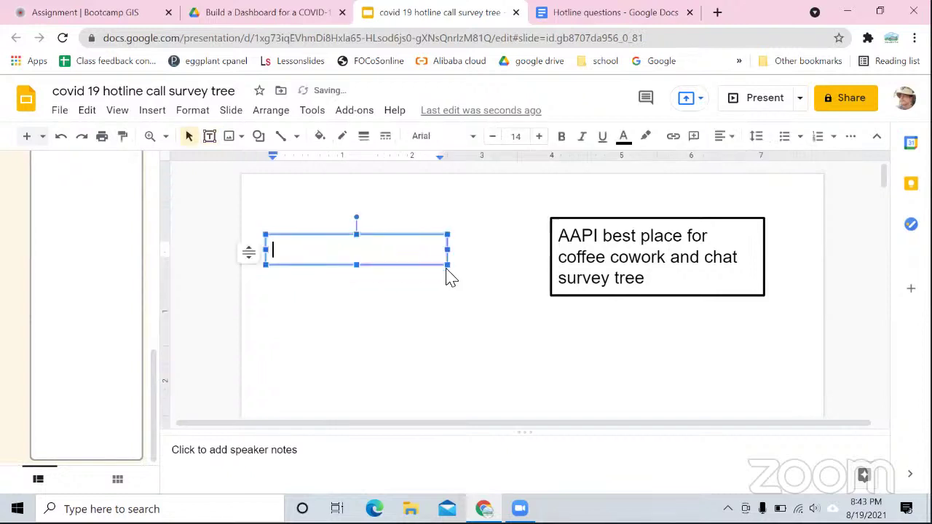
pyautogui.click(363, 137)
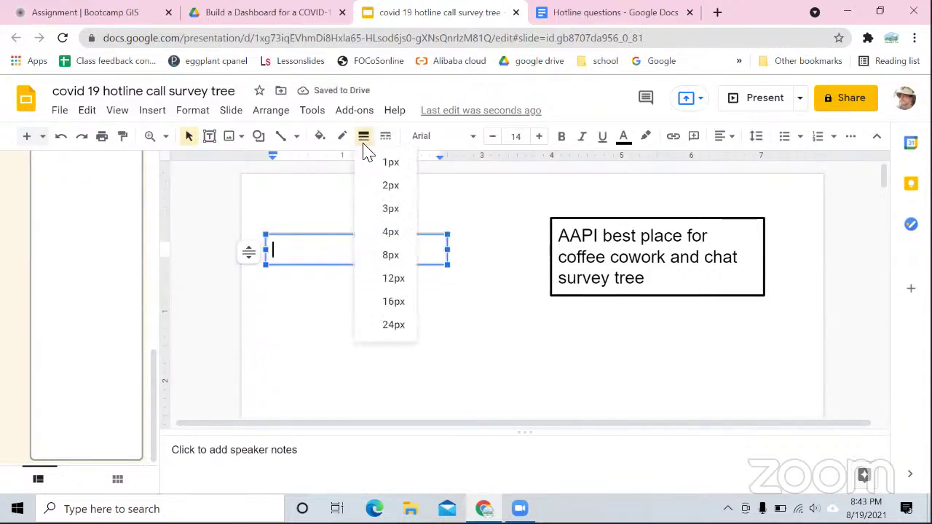
pyautogui.click(389, 225)
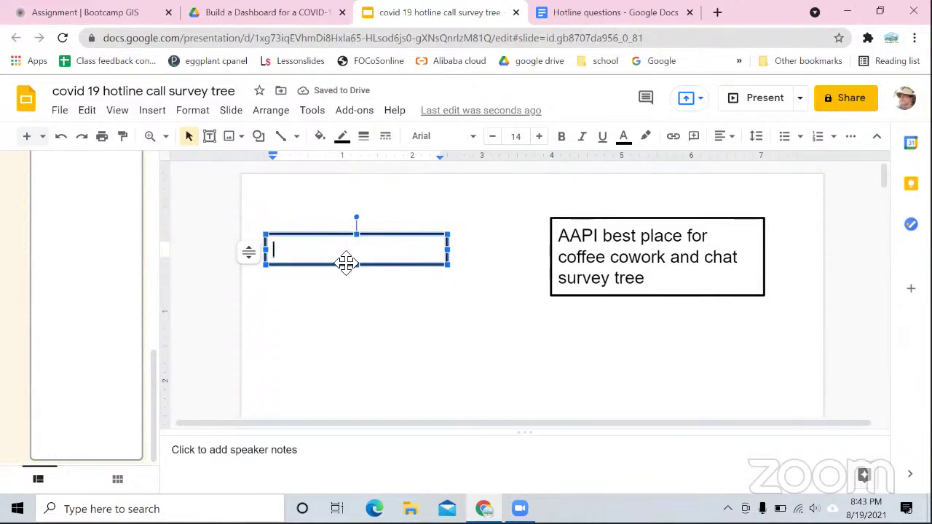
pyautogui.moveTo(345, 267); pyautogui.dragTo(353, 353)
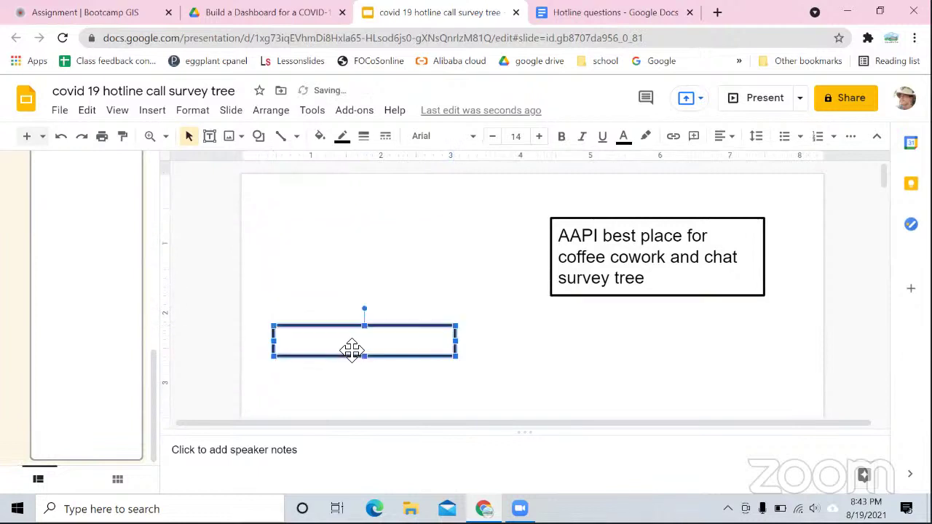
pyautogui.scroll(-2, 479, 326)
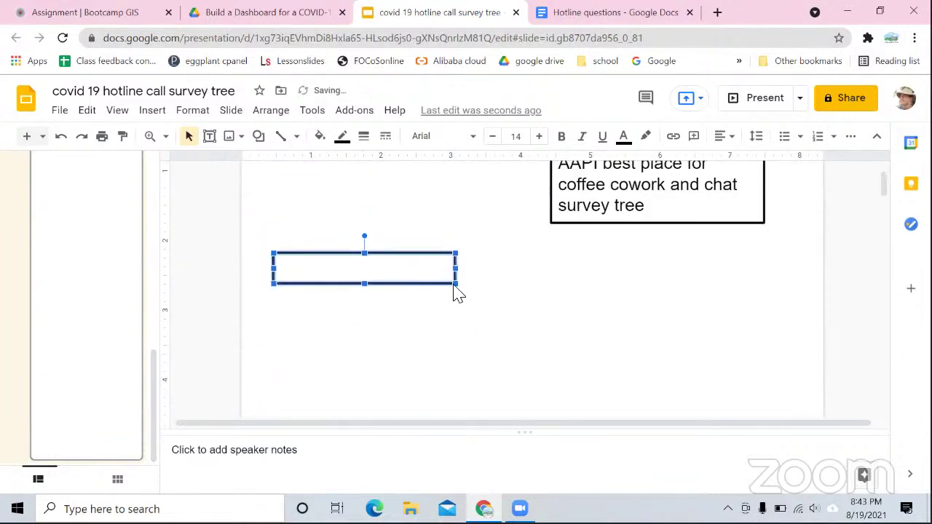
pyautogui.moveTo(435, 282); pyautogui.dragTo(426, 299)
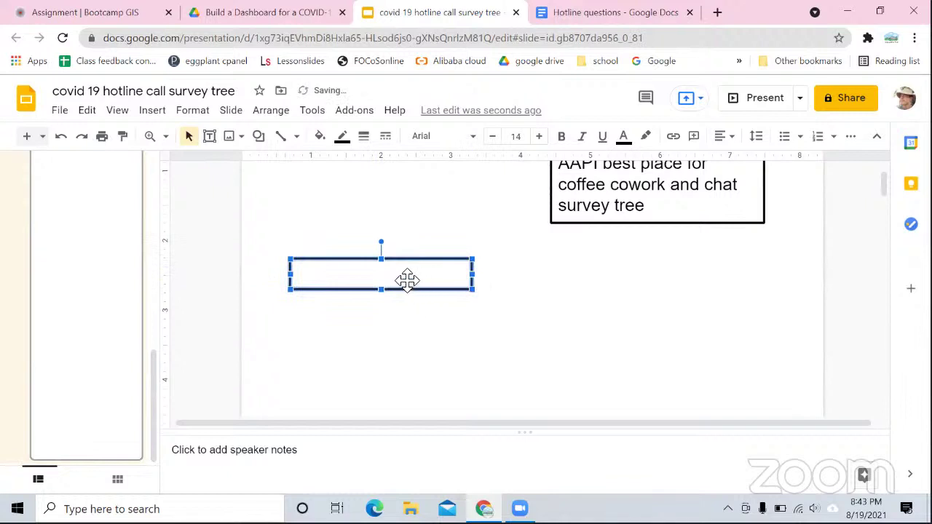
pyautogui.click(403, 283)
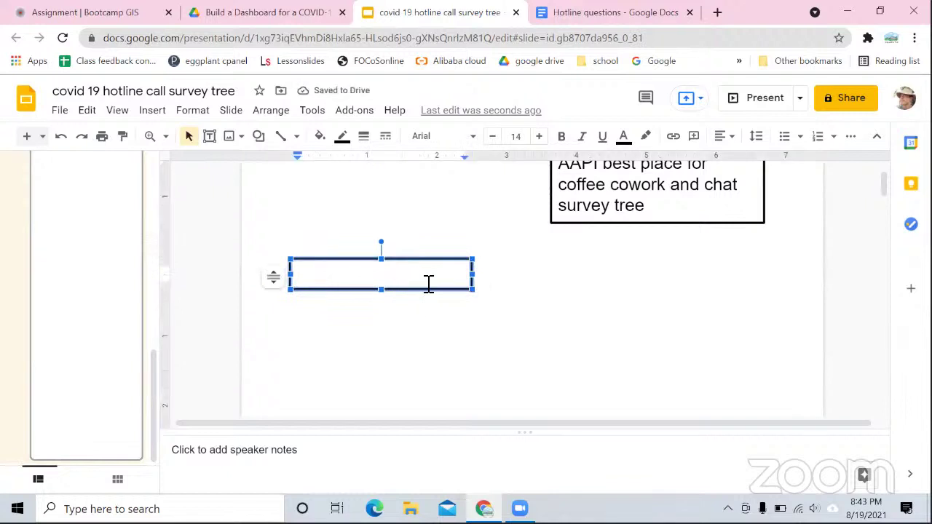
pyautogui.write('Y')
pyautogui.press('BackSpace')
pyautogui.write('name')
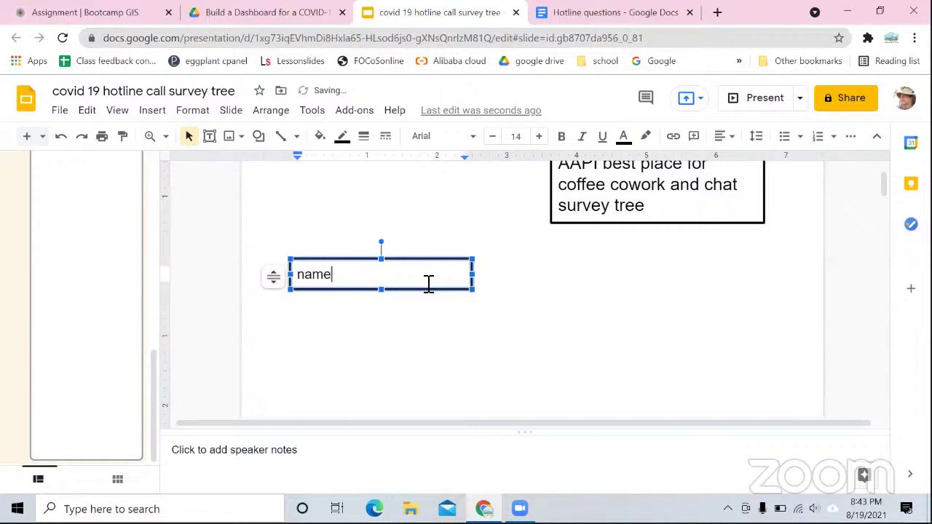
pyautogui.press('Escape')
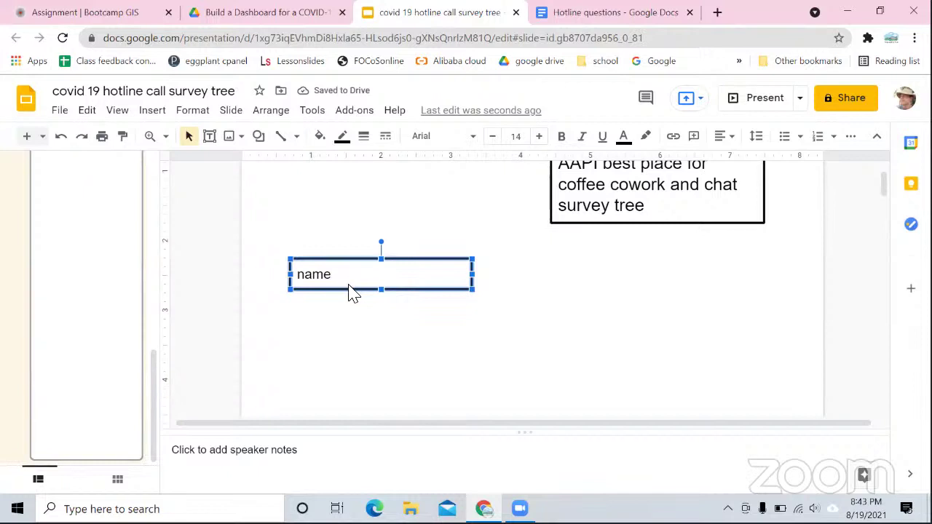
pyautogui.moveTo(337, 284); pyautogui.dragTo(225, 282)
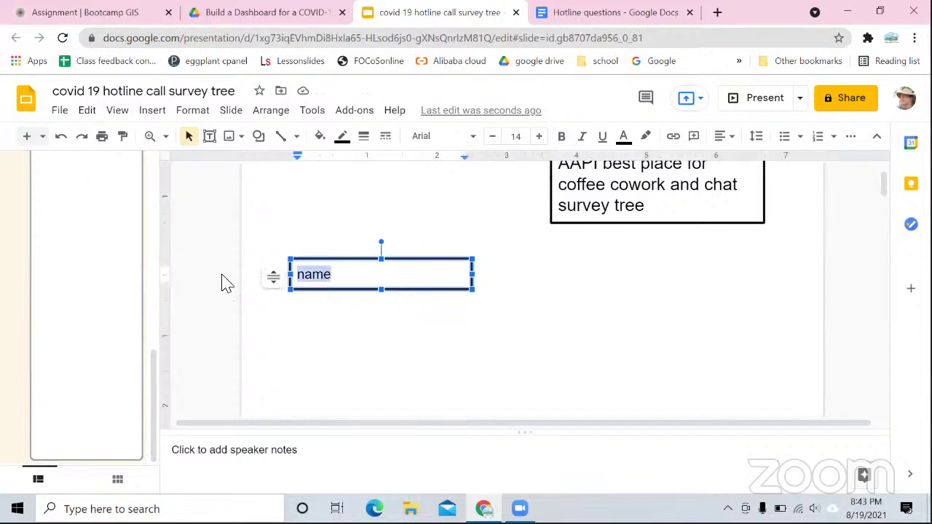
pyautogui.press('BackSpace')
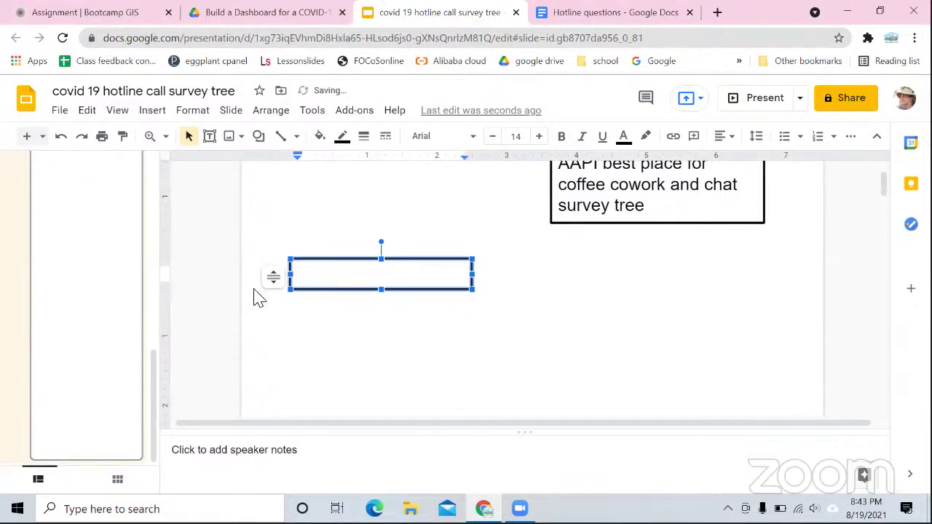
pyautogui.press('Escape')
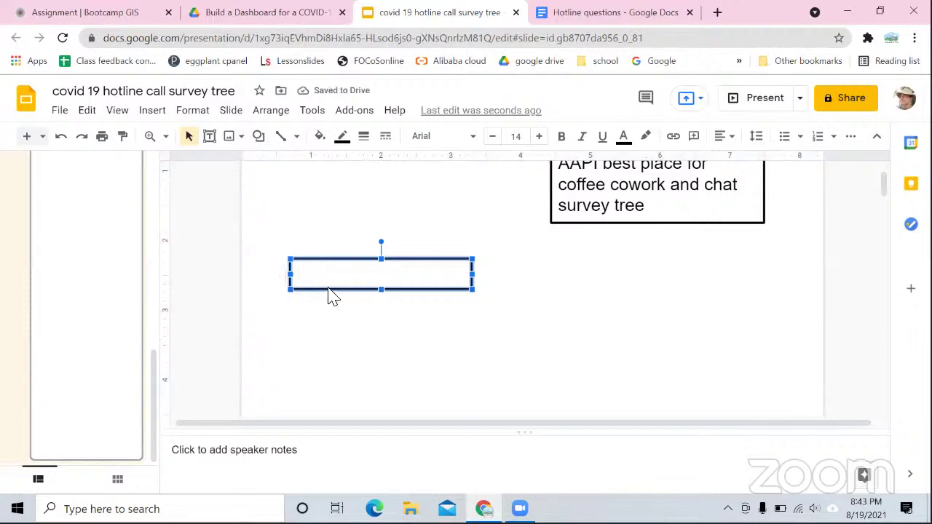
# Duplicate the empty bordered text box four times.
pyautogui.click(329, 286)
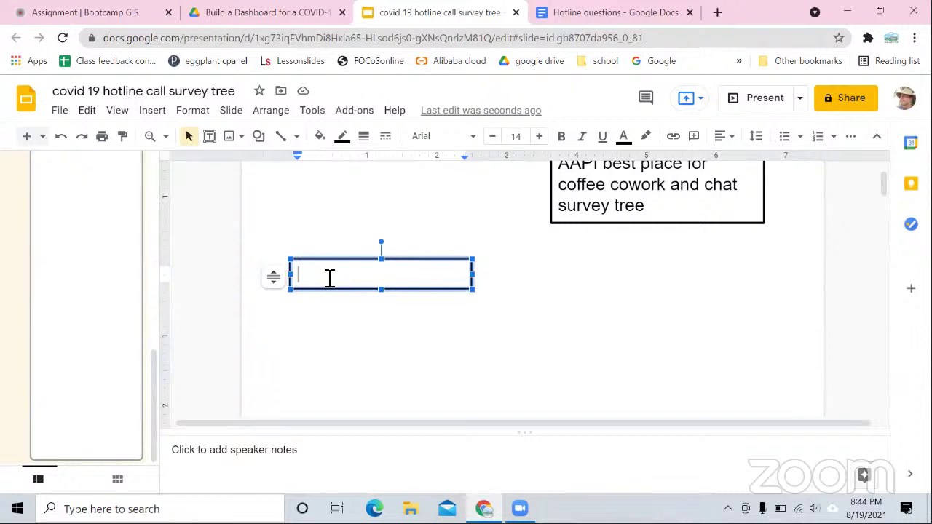
pyautogui.hotkey('ctrl', 'd')
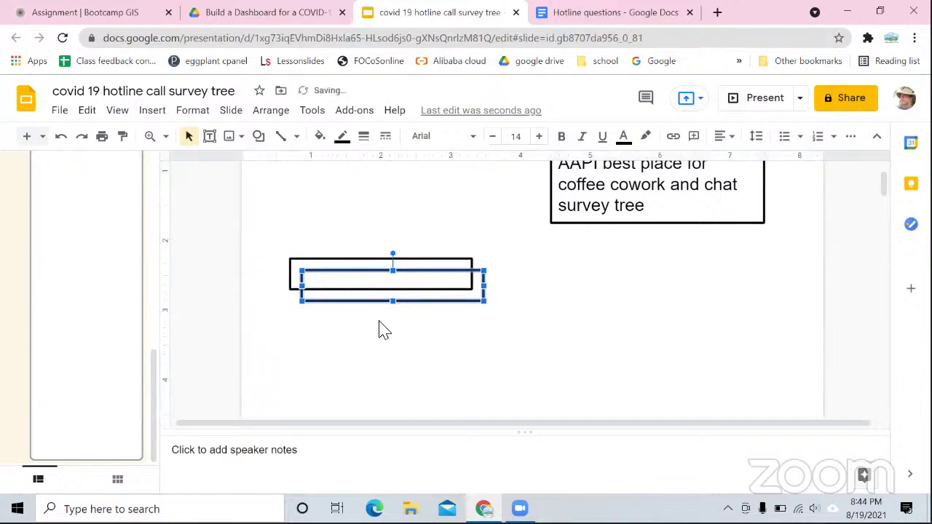
pyautogui.hotkey('ctrl', 'd')
pyautogui.hotkey('ctrl', 'd')
pyautogui.hotkey('ctrl', 'd')
# Stack the four copies in a left-aligned column beneath the original empty box.
pyautogui.moveTo(446, 340); pyautogui.dragTo(685, 306)
pyautogui.moveTo(466, 320); pyautogui.dragTo(731, 354)
pyautogui.moveTo(450, 314); pyautogui.dragTo(716, 386)
pyautogui.moveTo(409, 292); pyautogui.dragTo(398, 323)
pyautogui.moveTo(617, 379); pyautogui.dragTo(345, 371)
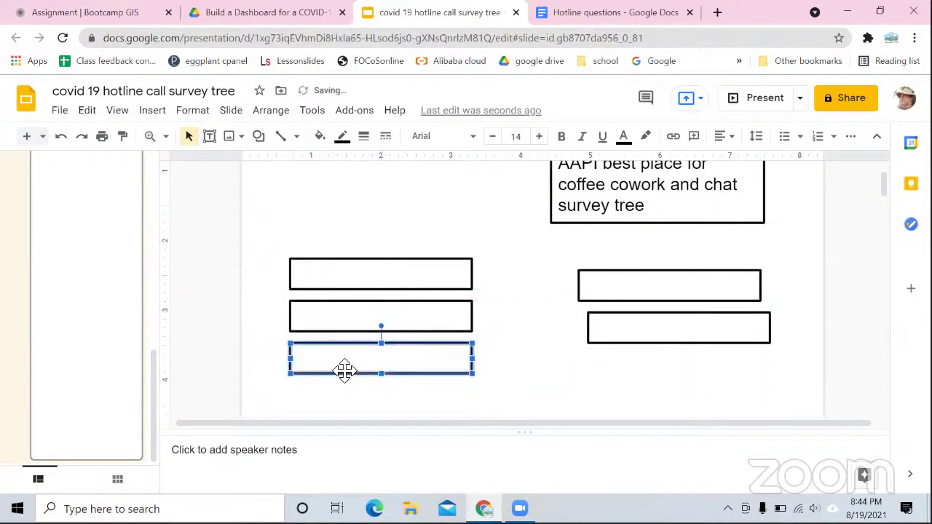
pyautogui.moveTo(621, 343); pyautogui.dragTo(333, 414)
pyautogui.scroll(-2, 619, 324)
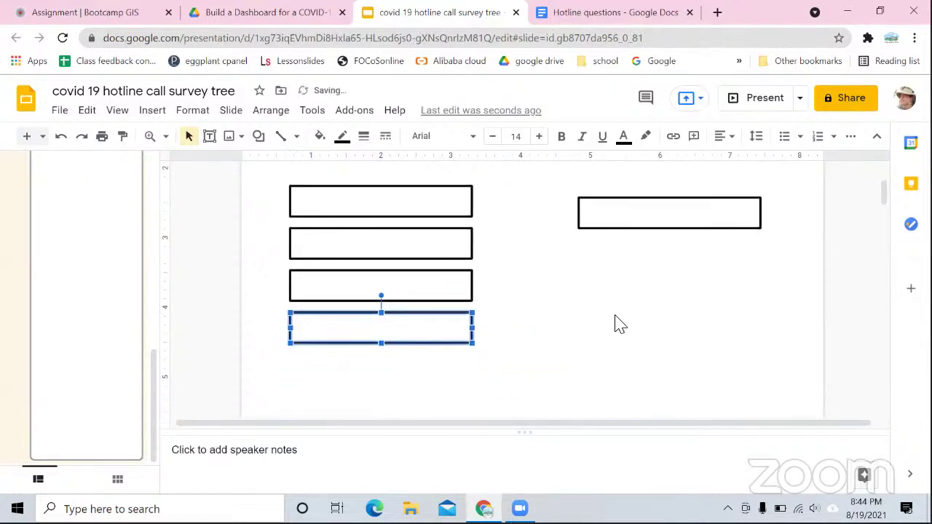
pyautogui.moveTo(667, 212); pyautogui.dragTo(381, 374)
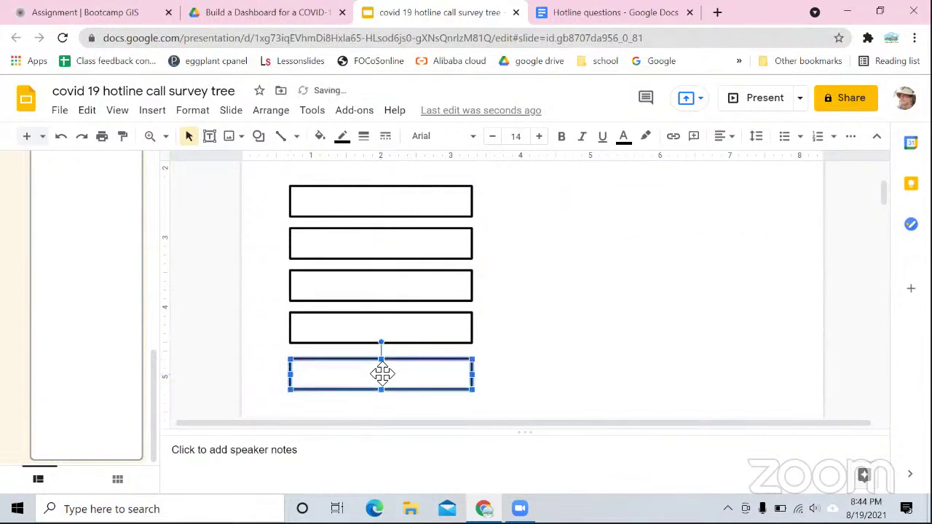
# Enter "name" in the first box of the column and "Zip code" in the second.
pyautogui.click(431, 211)
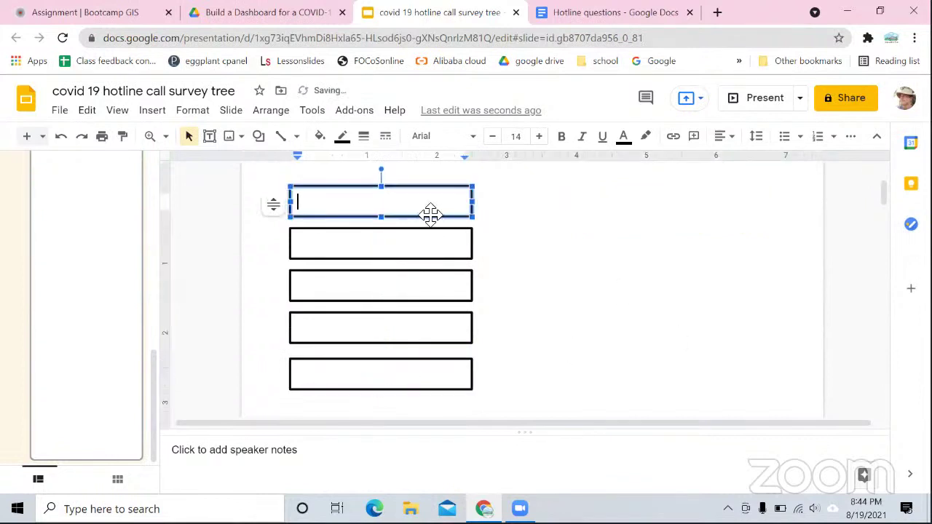
pyautogui.write('nm')
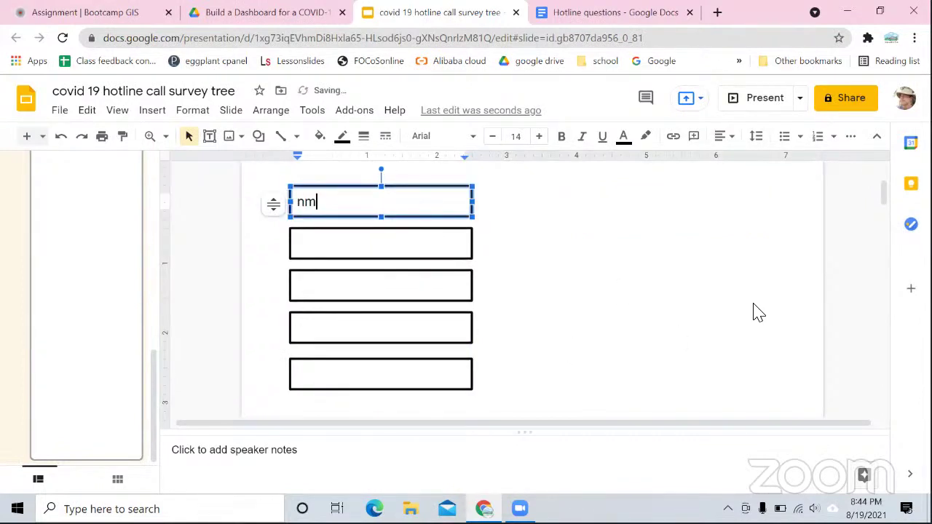
pyautogui.press('BackSpace')
pyautogui.write('ame')
pyautogui.click(403, 253)
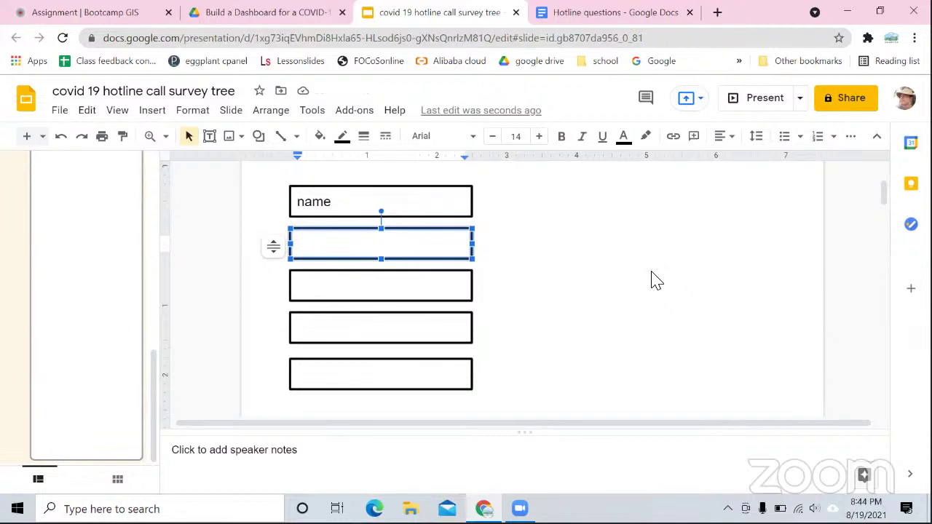
pyautogui.write('Zip code')
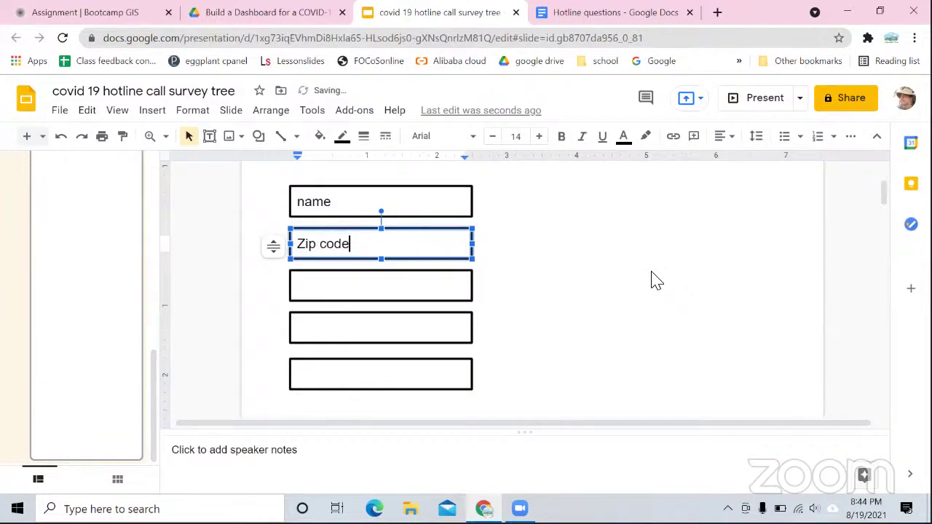
# Enter "Time of day" in the third box of the column.
pyautogui.click(426, 291)
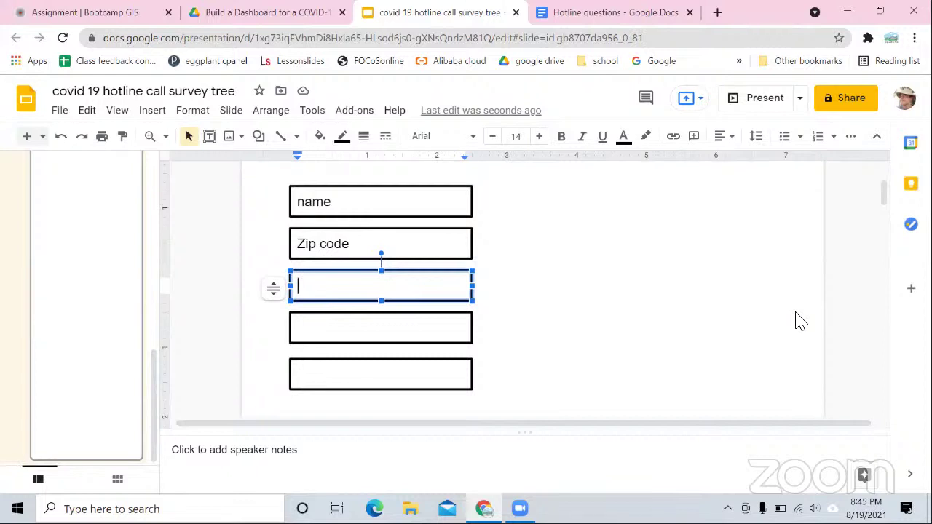
pyautogui.write('wa')
pyautogui.press('BackSpace')
pyautogui.press('BackSpace')
pyautogui.write('mor')
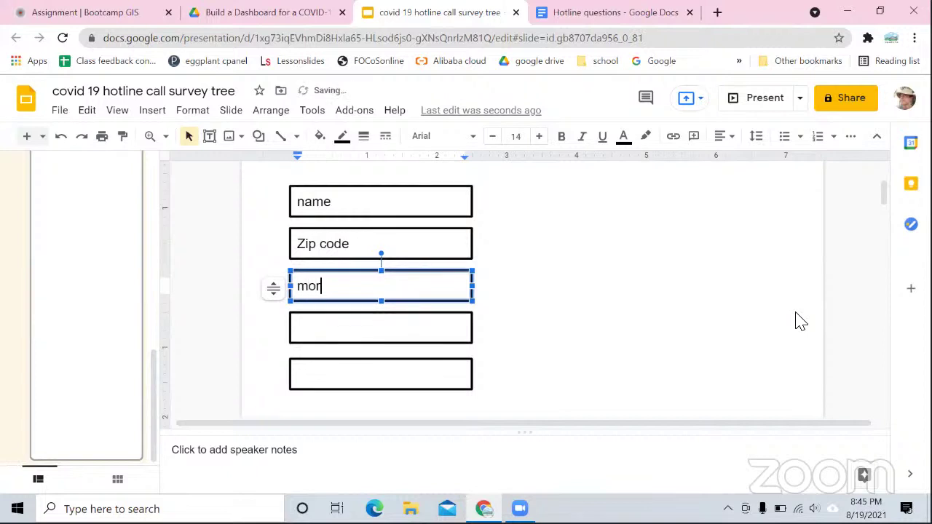
pyautogui.write('ni')
pyautogui.press('BackSpace')
pyautogui.press('BackSpace')
pyautogui.press('BackSpace')
pyautogui.press('BackSpace')
pyautogui.press('BackSpace')
pyautogui.write('Time of day')
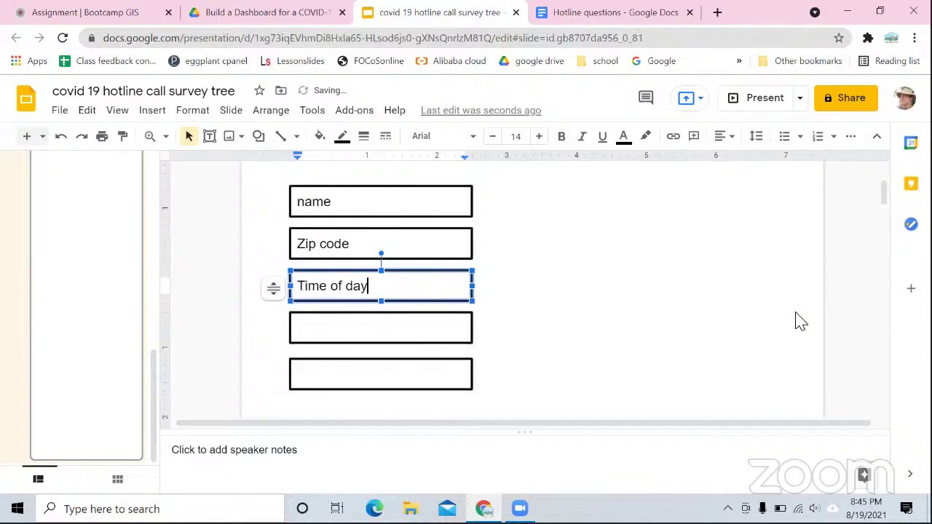
# Enter "Day of week" in the fourth box of the column.
pyautogui.click(391, 334)
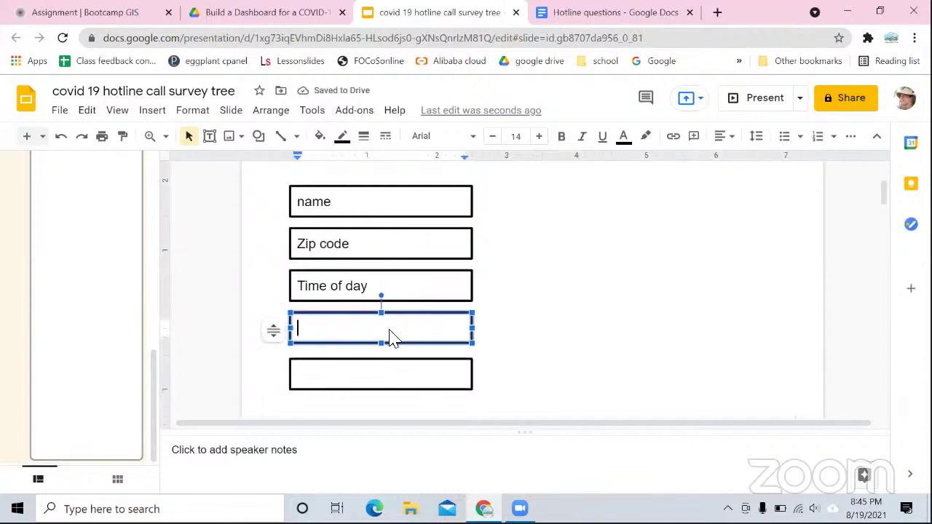
pyautogui.write('day of')
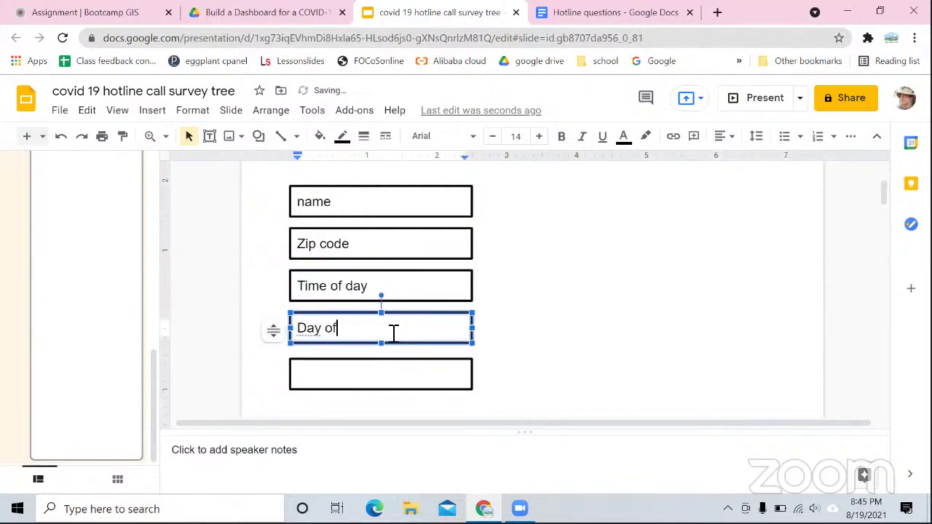
pyautogui.write(' week')
pyautogui.scroll(2, 532, 346)
pyautogui.scroll(-2, 532, 346)
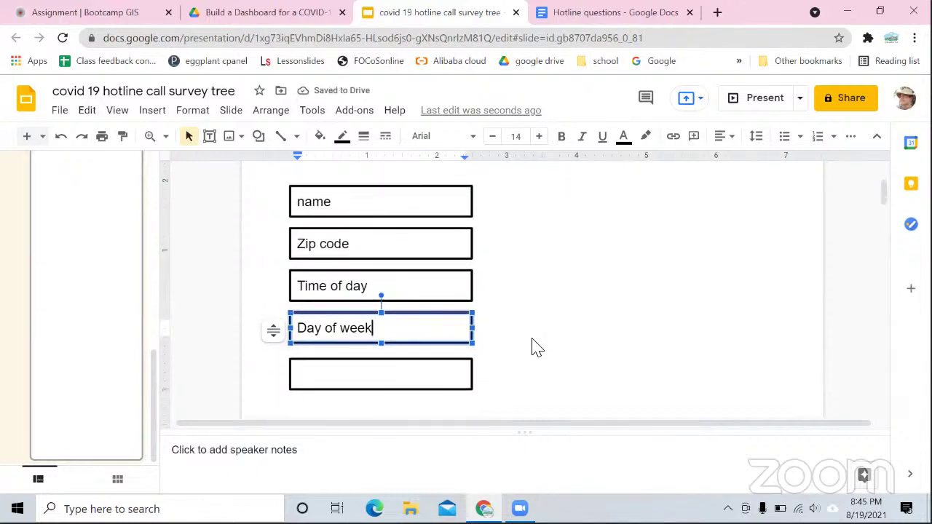
# Enter "Zip code" in the fifth box of the column.
pyautogui.click(368, 380)
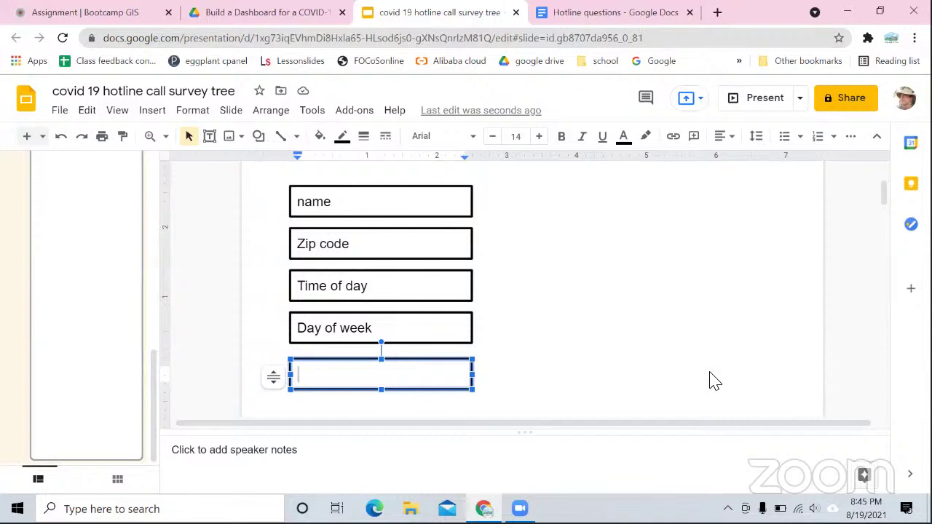
pyautogui.write('location')
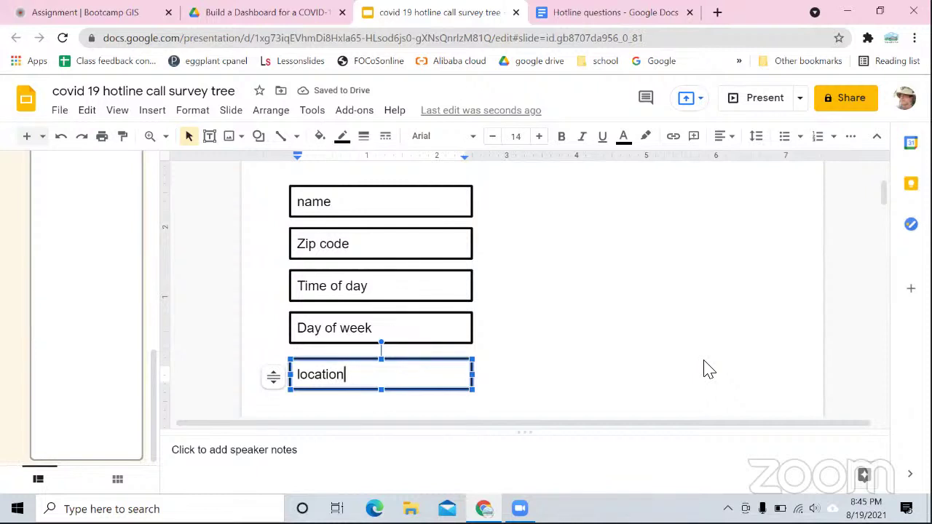
pyautogui.press('BackSpace')
pyautogui.press('BackSpace')
pyautogui.press('BackSpace')
pyautogui.press('BackSpace')
pyautogui.press('BackSpace')
pyautogui.press('BackSpace')
pyautogui.press('BackSpace')
pyautogui.press('BackSpace')
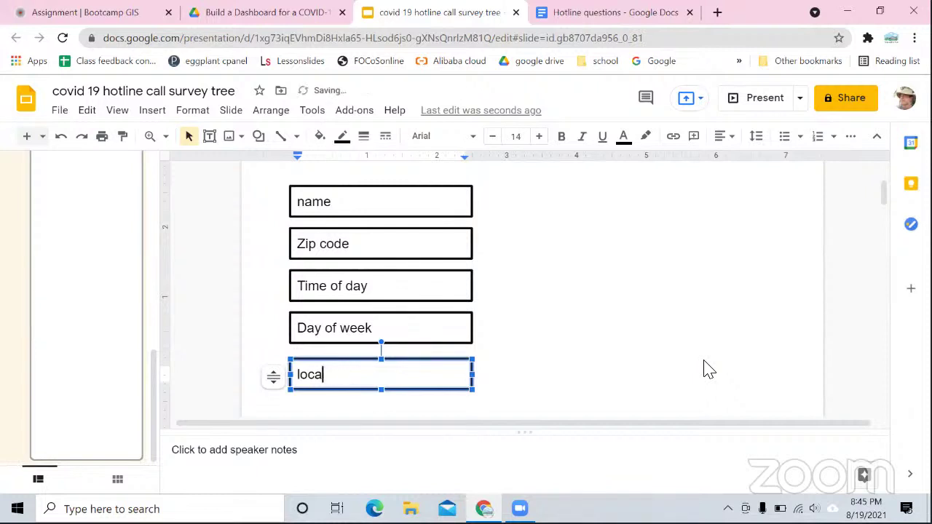
pyautogui.write('zip code')
pyautogui.scroll(-2, 677, 313)
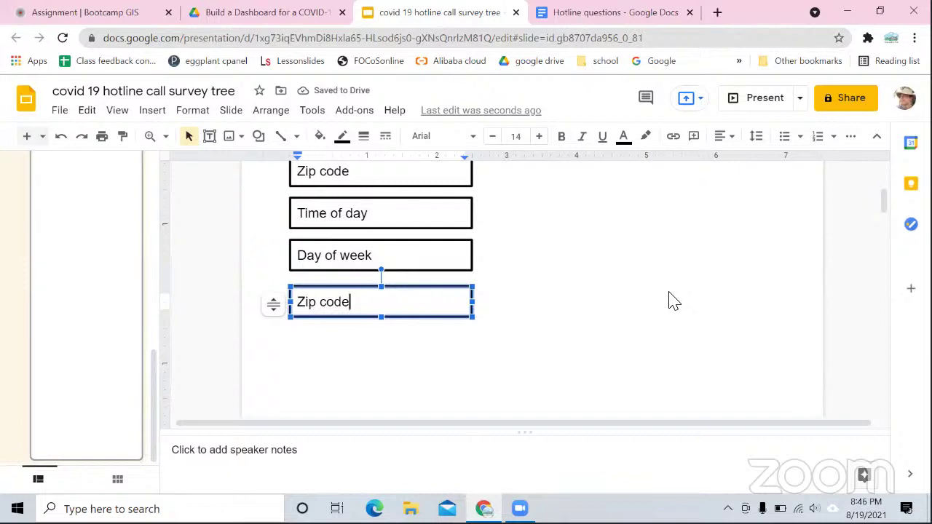
# Duplicate the lowest "Zip code" box and align the copy directly beneath it in the column.
pyautogui.click(444, 318)
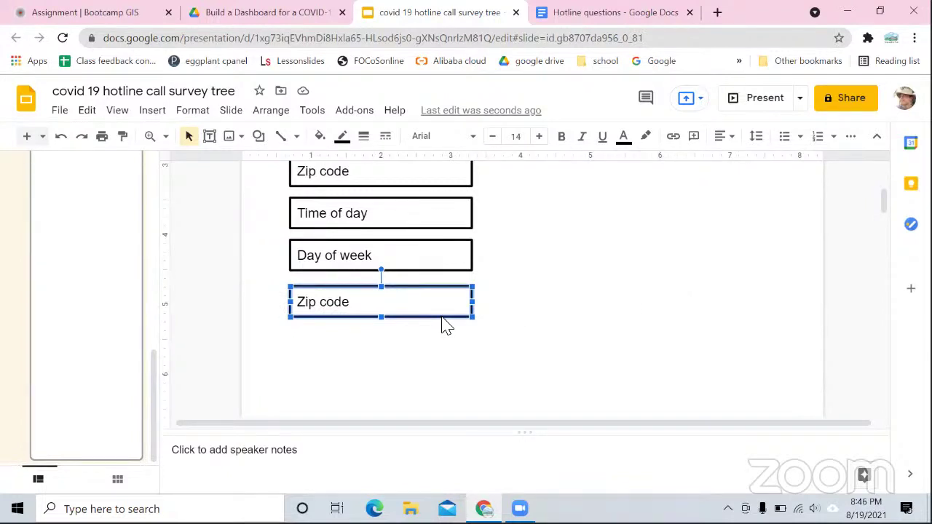
pyautogui.hotkey('ctrl', 'd')
pyautogui.moveTo(444, 328); pyautogui.dragTo(430, 372)
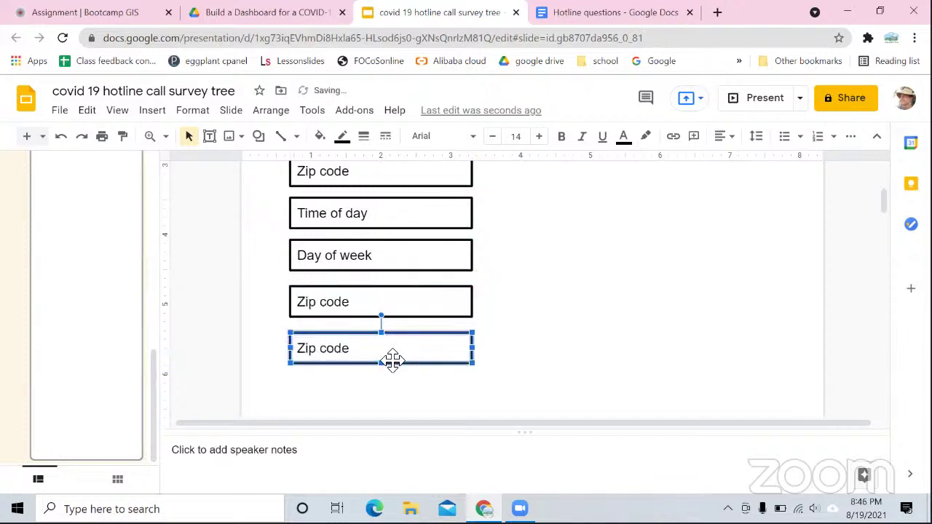
# Replace the text in the sixth box of the column with "Favorite donut".
pyautogui.click(352, 350)
pyautogui.moveTo(351, 349); pyautogui.dragTo(287, 348)
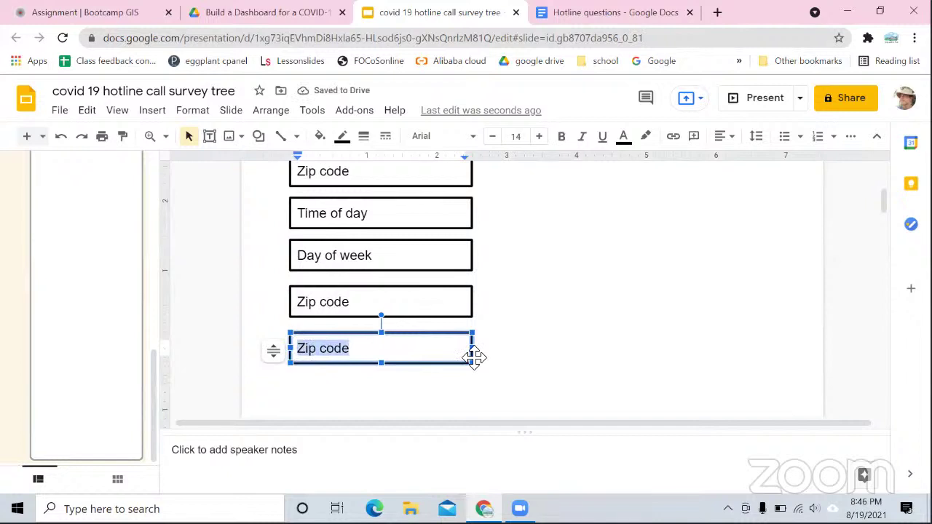
pyautogui.write('fav')
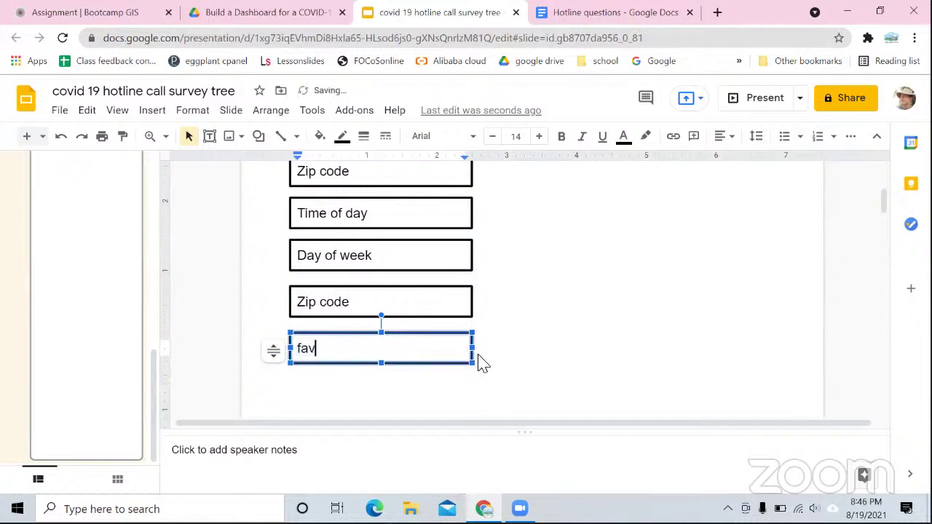
pyautogui.write('orite donut')
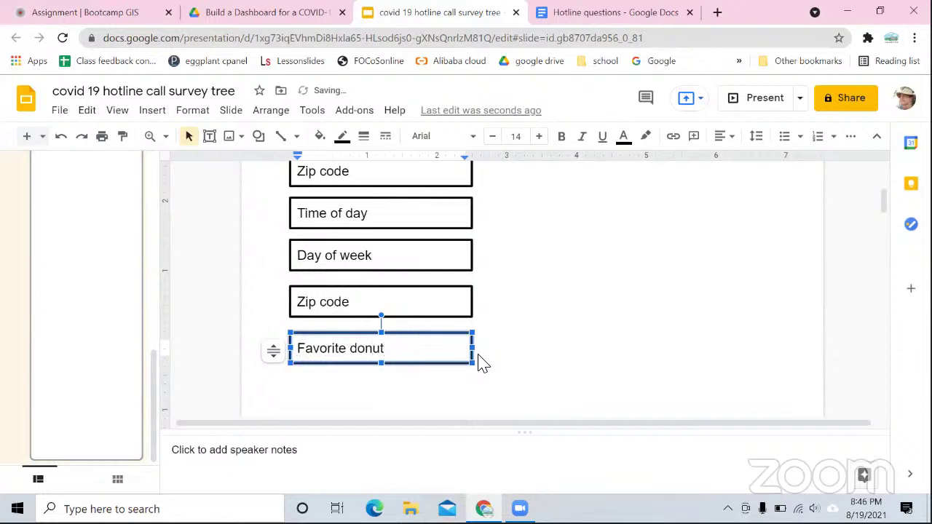
pyautogui.click(526, 344)
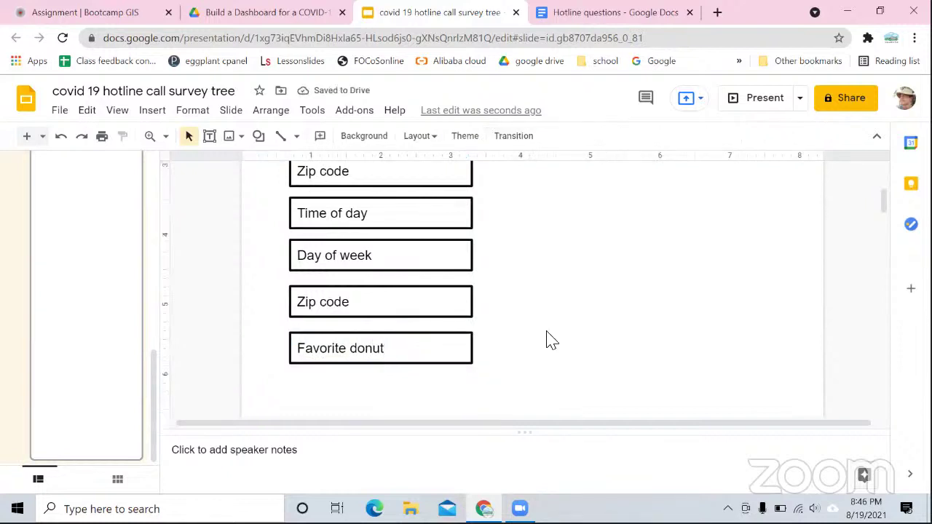
pyautogui.scroll(-2, 557, 336)
pyautogui.scroll(1, 563, 336)
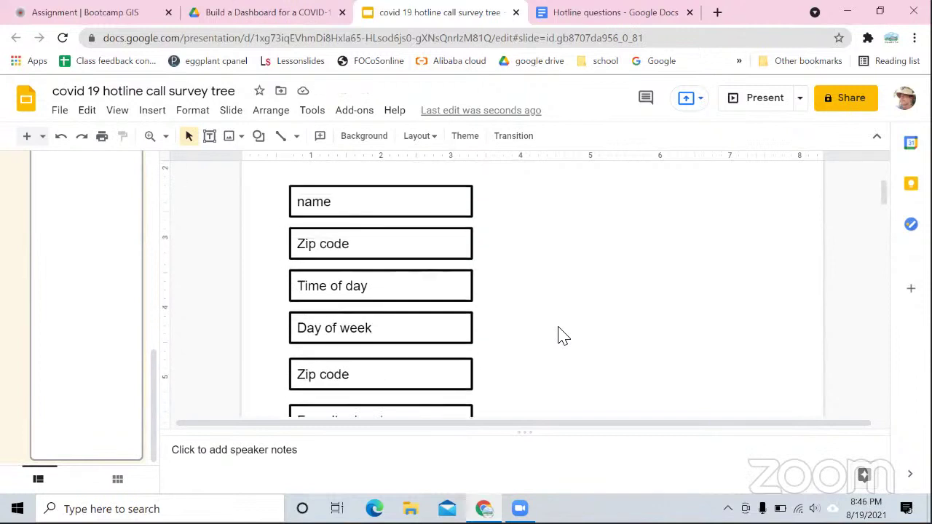
pyautogui.scroll(-1, 563, 335)
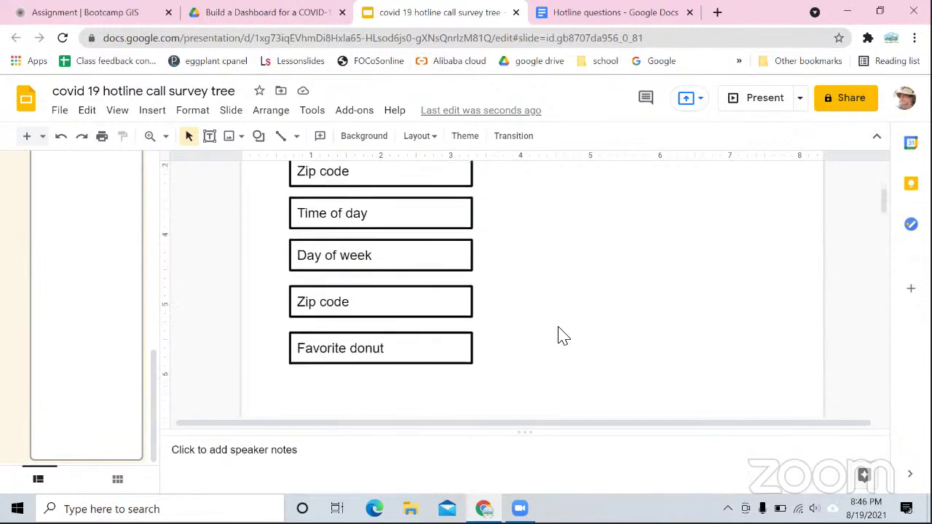
pyautogui.scroll(1, 562, 336)
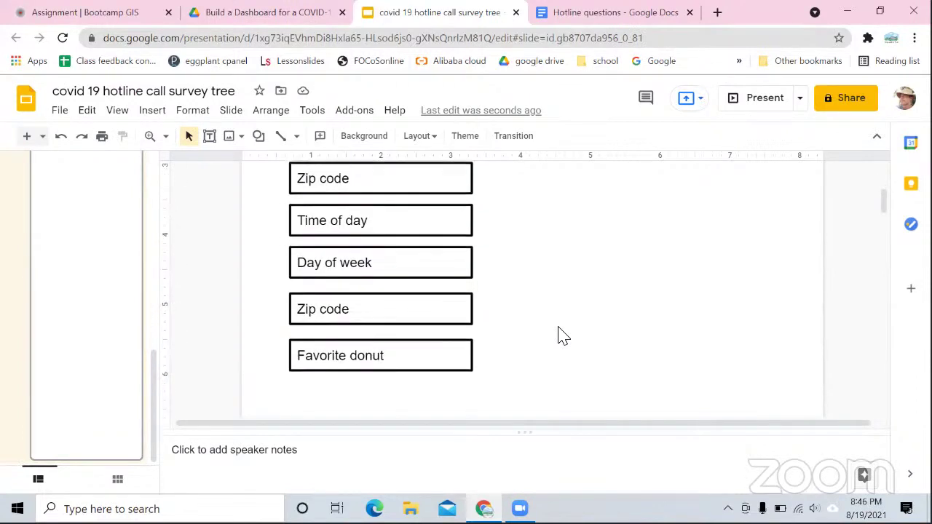
pyautogui.scroll(-1, 563, 336)
pyautogui.scroll(2, 563, 336)
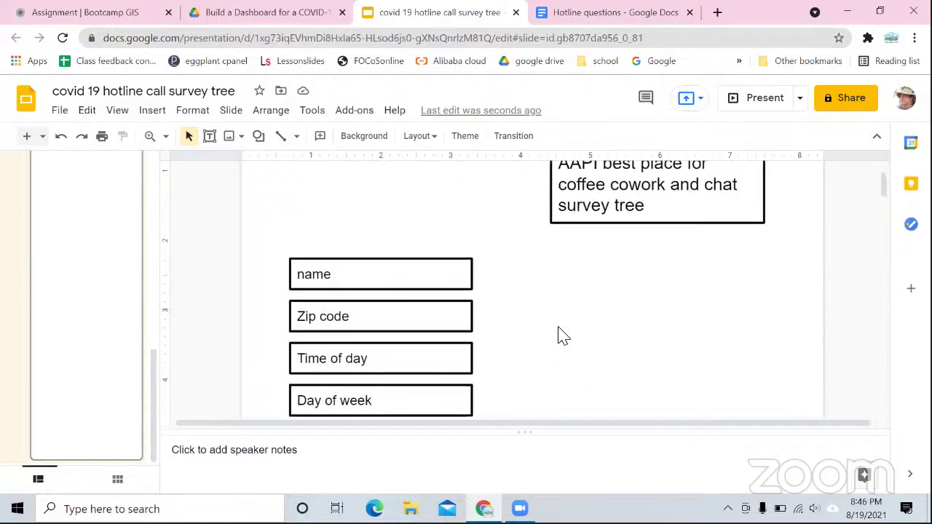
pyautogui.scroll(-2, 563, 336)
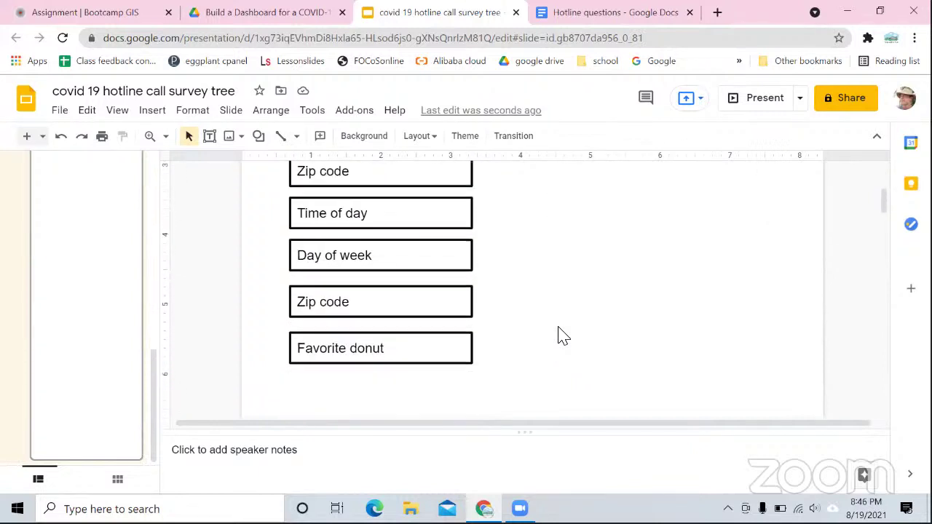
pyautogui.click(329, 348)
pyautogui.moveTo(396, 356); pyautogui.dragTo(296, 358)
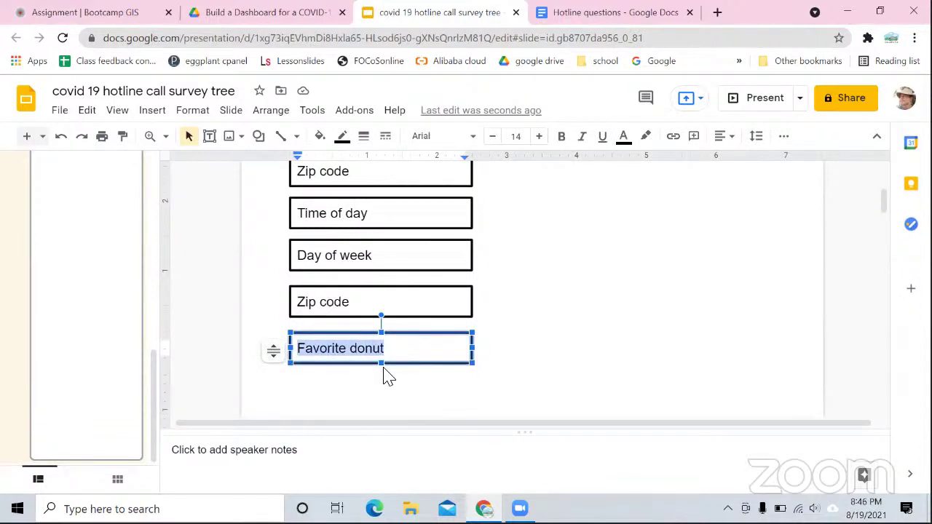
pyautogui.write('cha')
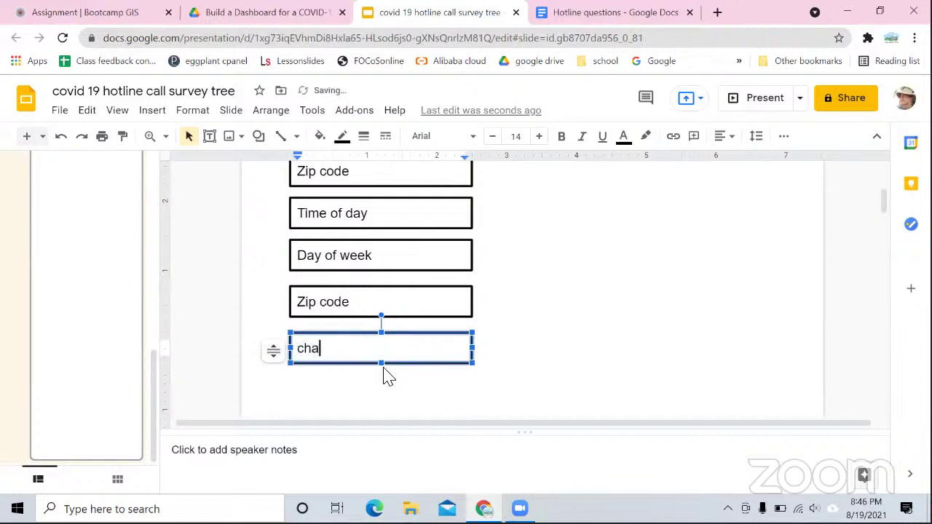
pyautogui.write('t')
pyautogui.press('BackSpace')
pyautogui.press('BackSpace')
pyautogui.write('favorite donu')
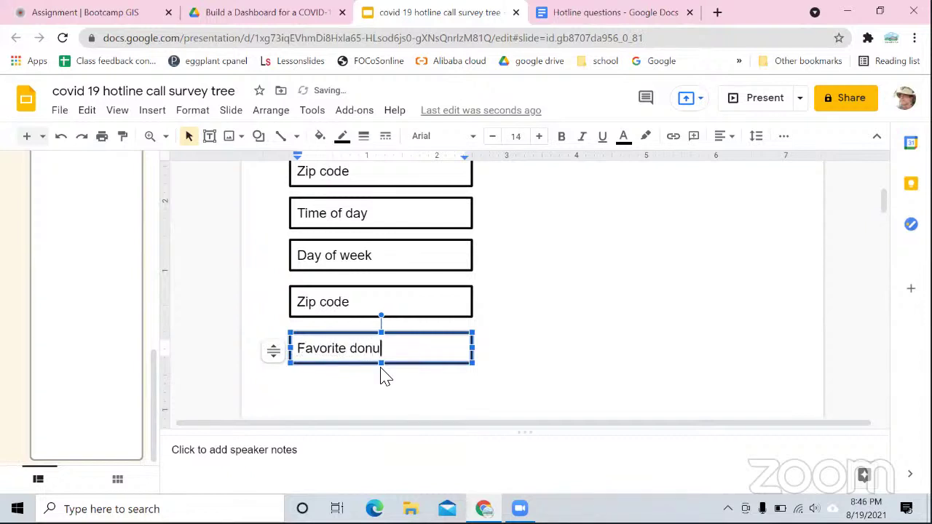
pyautogui.click(541, 345)
# Examine the question boxes of the covid 19 hotline call survey tree on the first slide as a reference.
pyautogui.scroll(1, 541, 347)
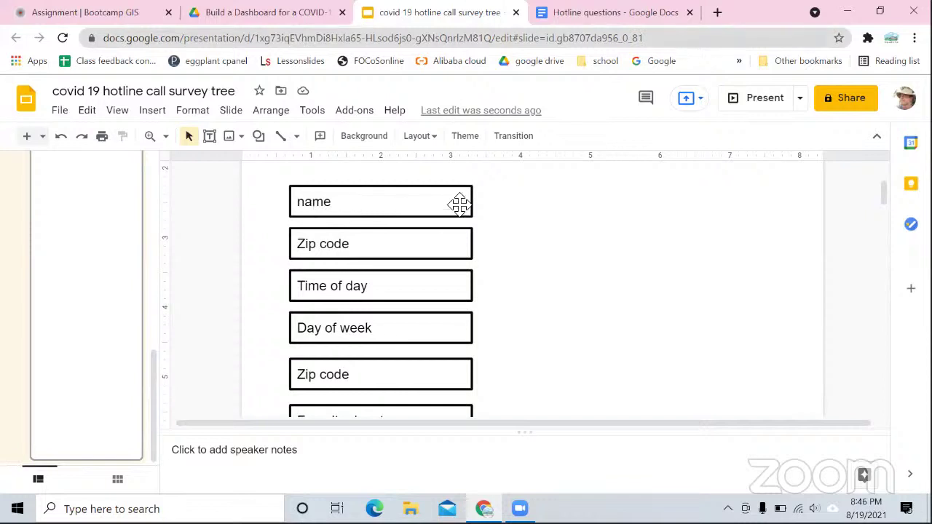
pyautogui.scroll(2, 513, 310)
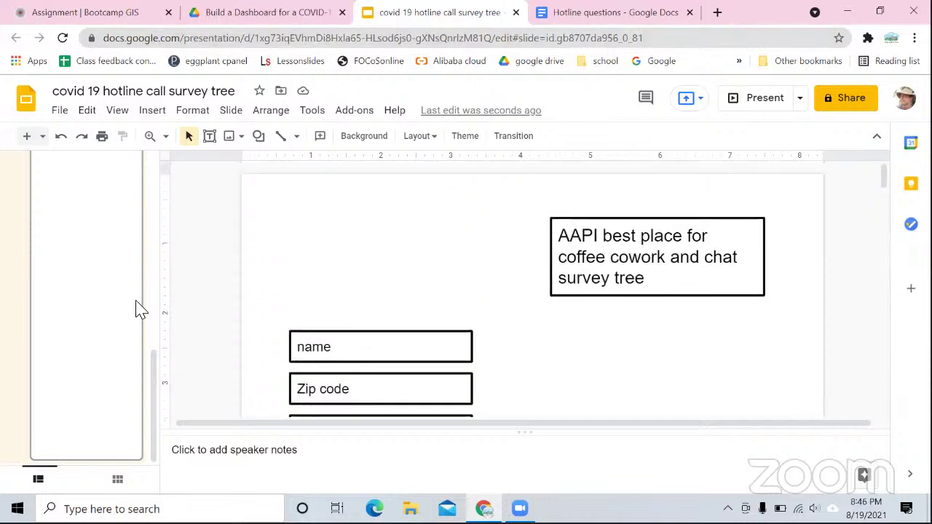
pyautogui.scroll(3, 79, 308)
pyautogui.click(68, 235)
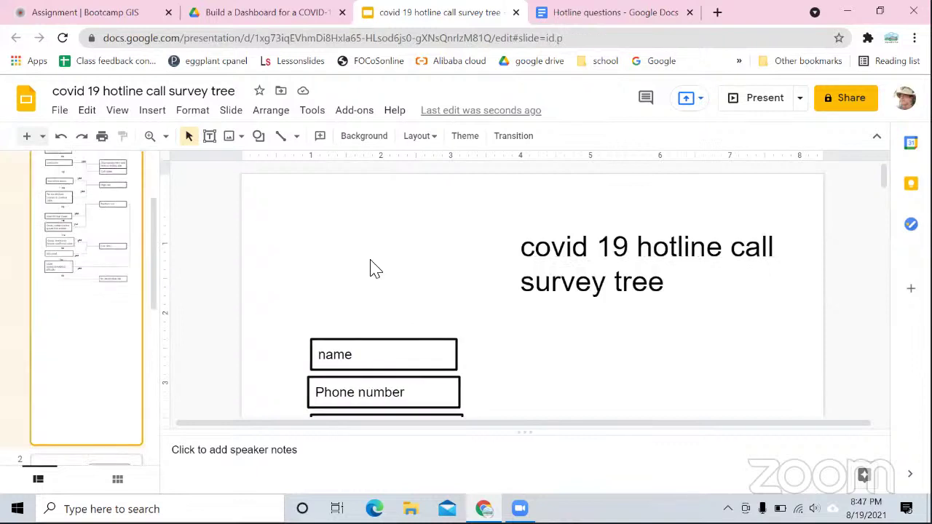
pyautogui.scroll(-2, 551, 314)
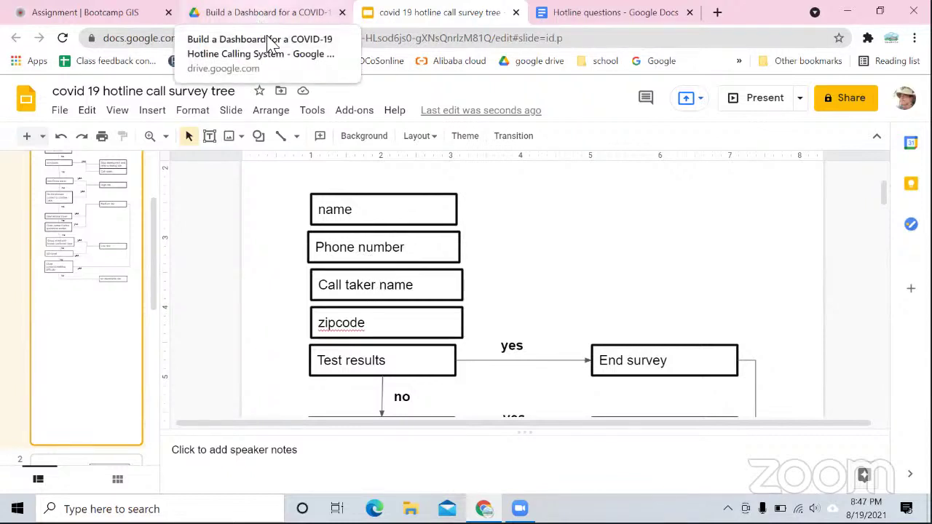
pyautogui.click(414, 326)
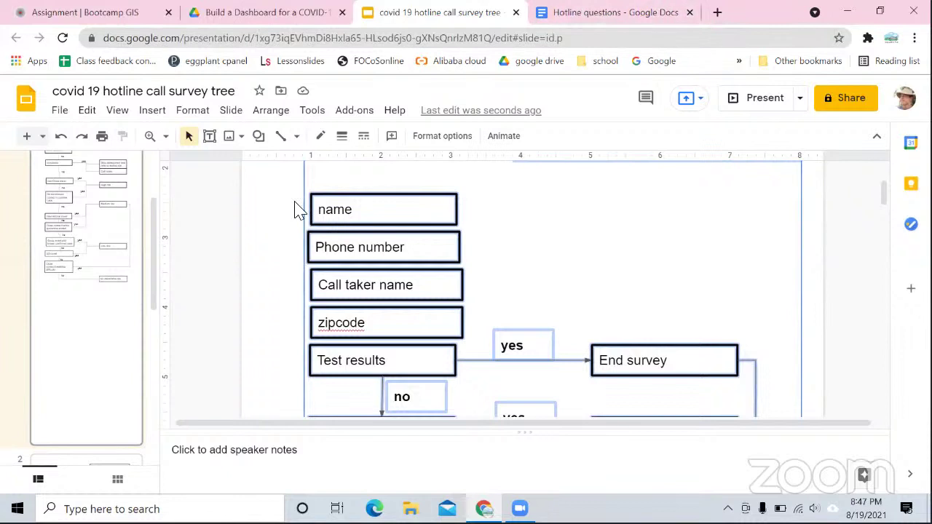
# Return to the second slide and extend the text of the fifth box to "Zip code (map)".
pyautogui.scroll(-5, 58, 279)
pyautogui.scroll(-2, 48, 260)
pyautogui.click(100, 316)
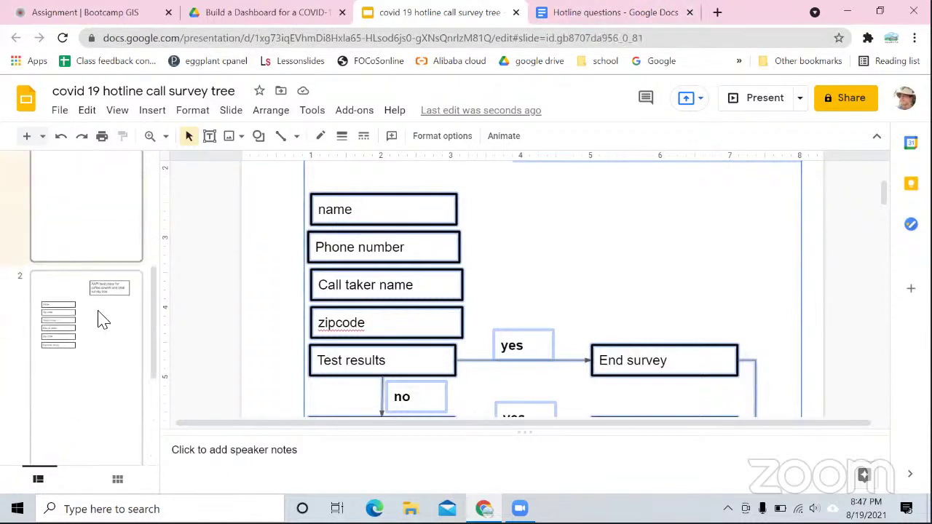
pyautogui.scroll(-2, 401, 327)
pyautogui.click(376, 304)
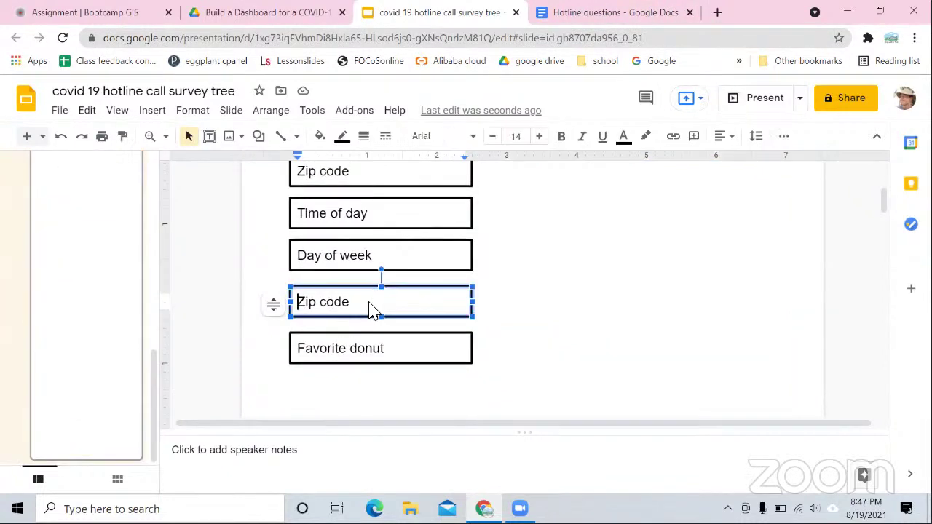
pyautogui.write('(map')
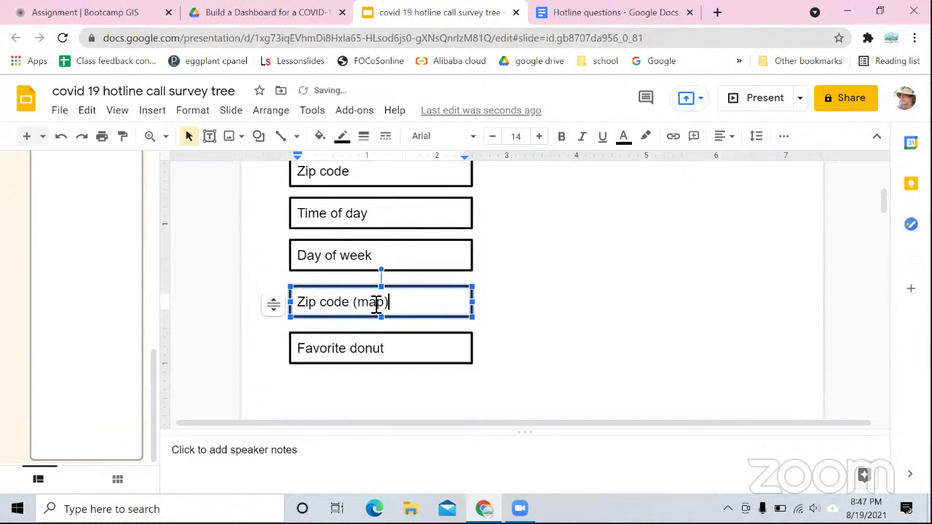
pyautogui.click(221, 273)
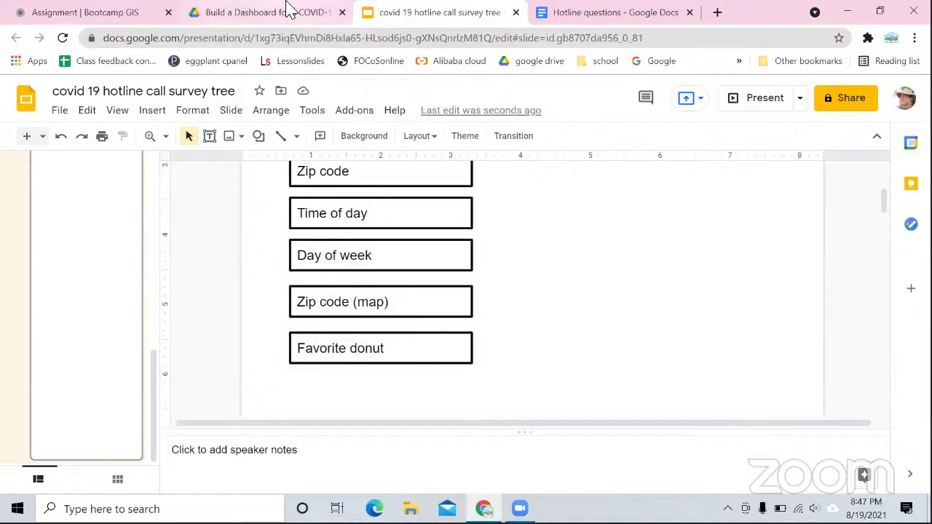
# Search Google for "albuquerque zip code map" in a new browser tab and show the image results.
pyautogui.click(717, 12)
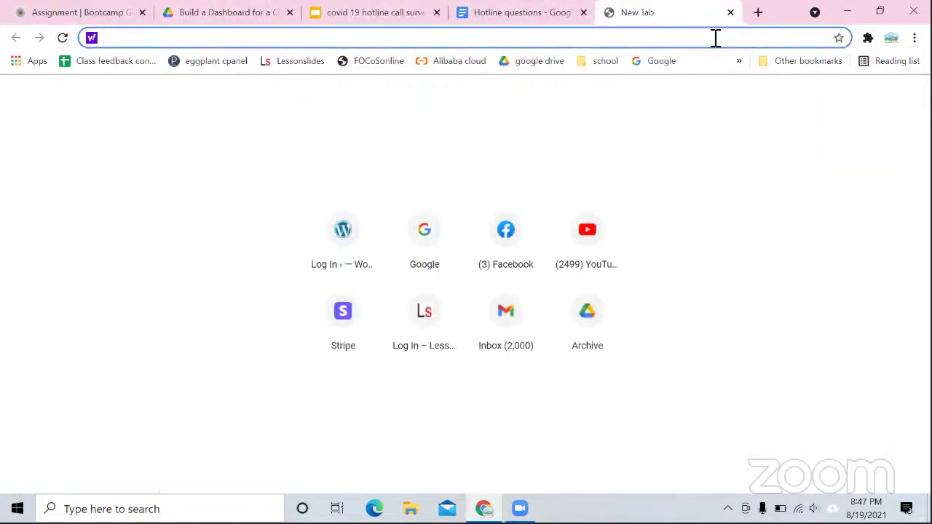
pyautogui.write('go')
pyautogui.press('Return')
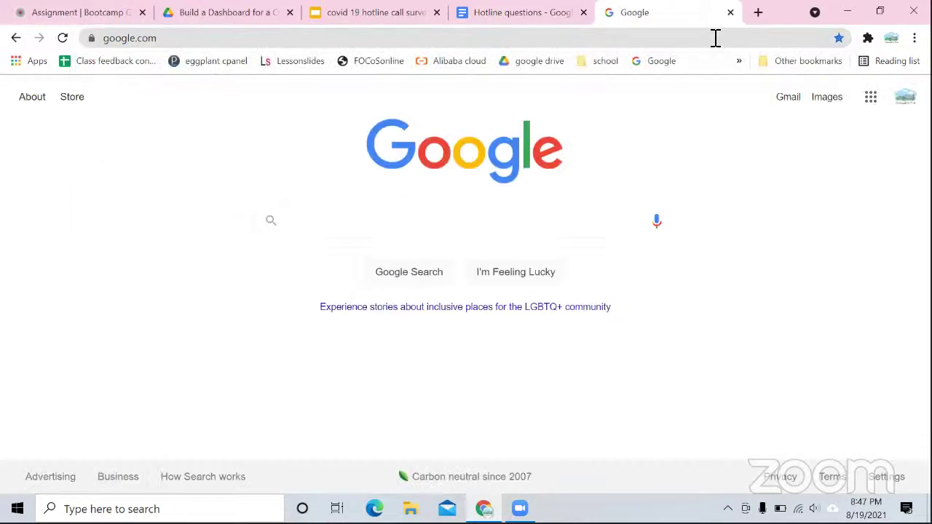
pyautogui.write('al')
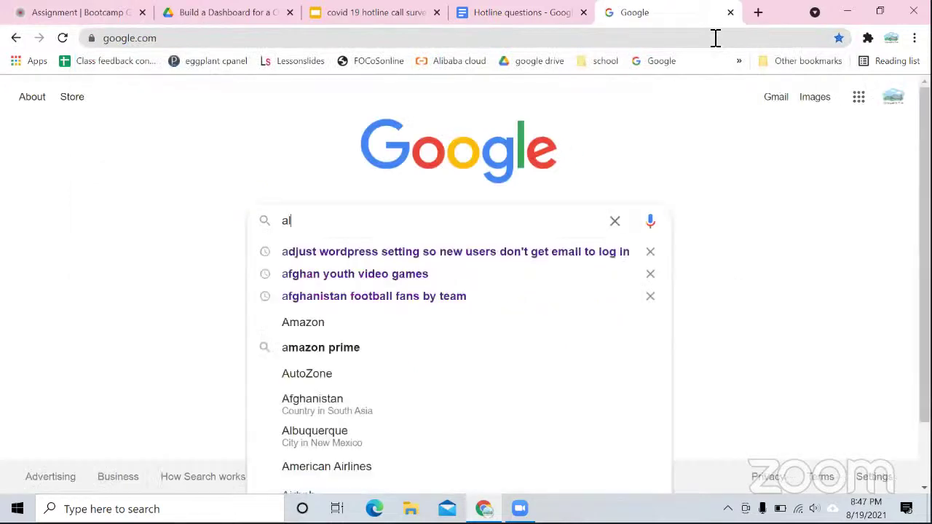
pyautogui.write('buquerque ')
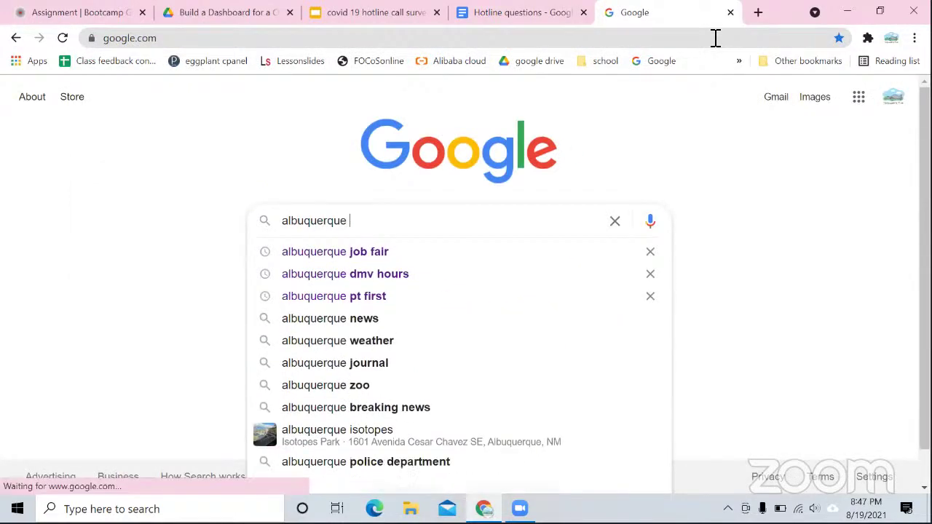
pyautogui.write('zip code map')
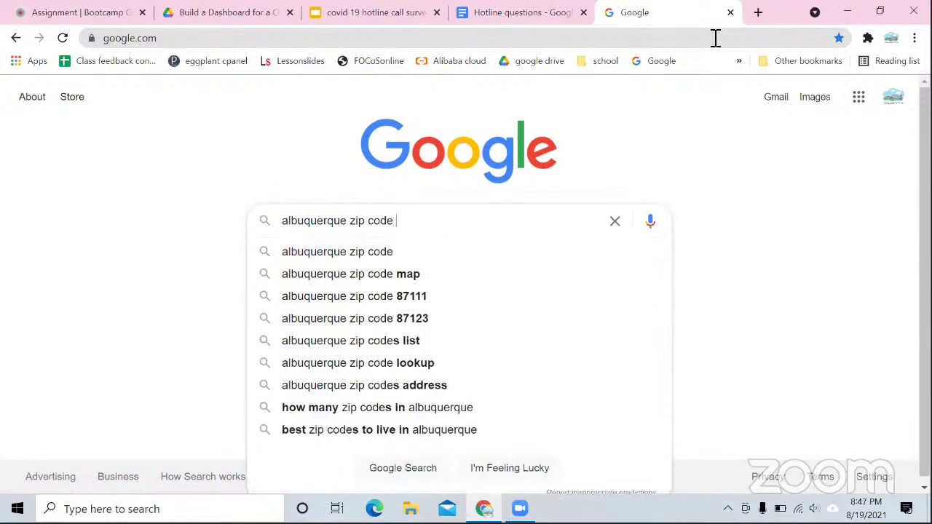
pyautogui.press('Return')
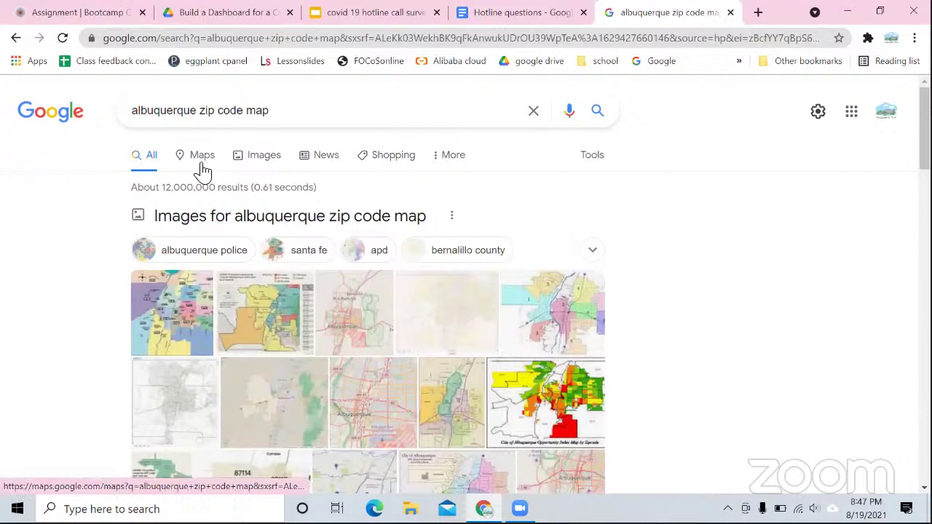
pyautogui.click(267, 166)
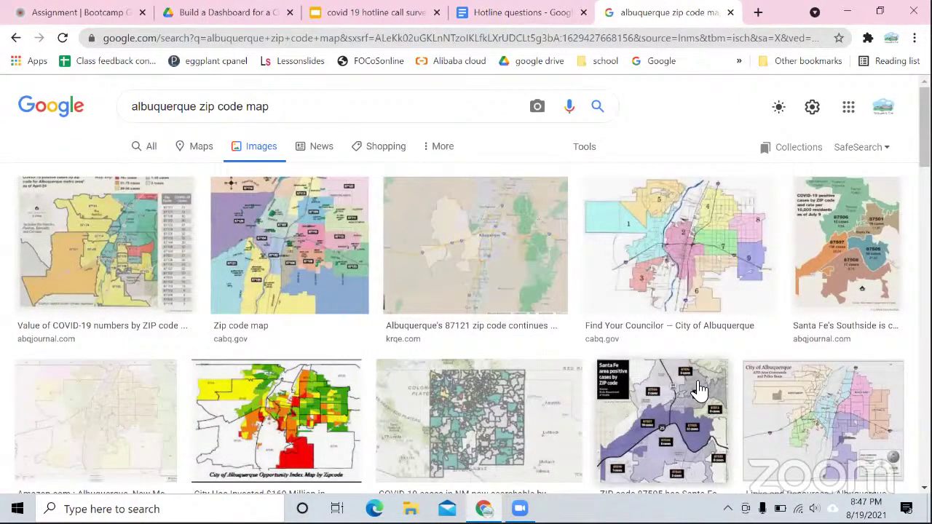
# Browse the Albuquerque map images for a suitable zip code map, previewing the abqscanner.com map and closing it again.
pyautogui.scroll(-1, 635, 390)
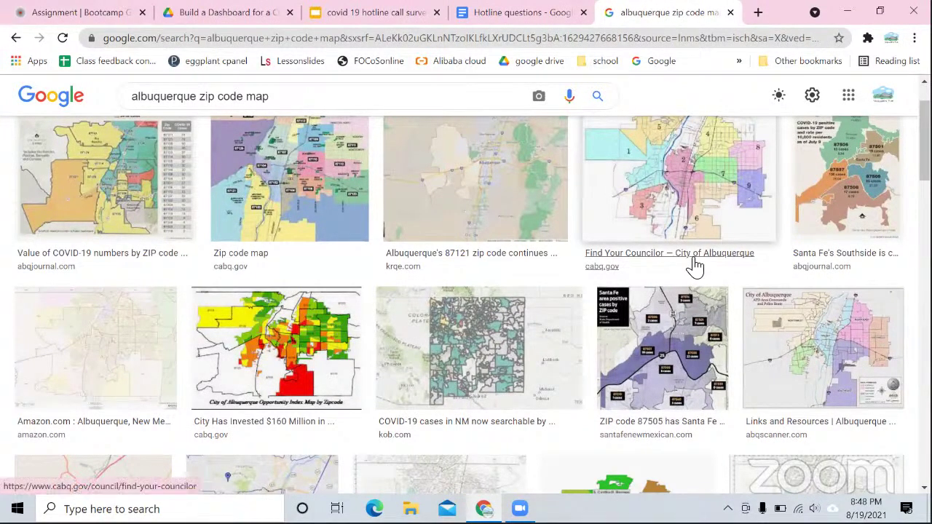
pyautogui.scroll(1, 694, 265)
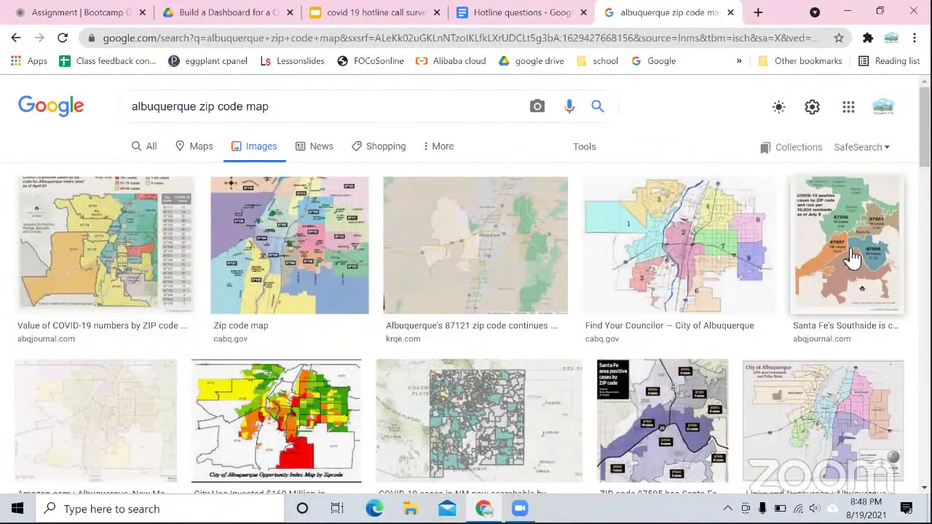
pyautogui.scroll(-1, 854, 264)
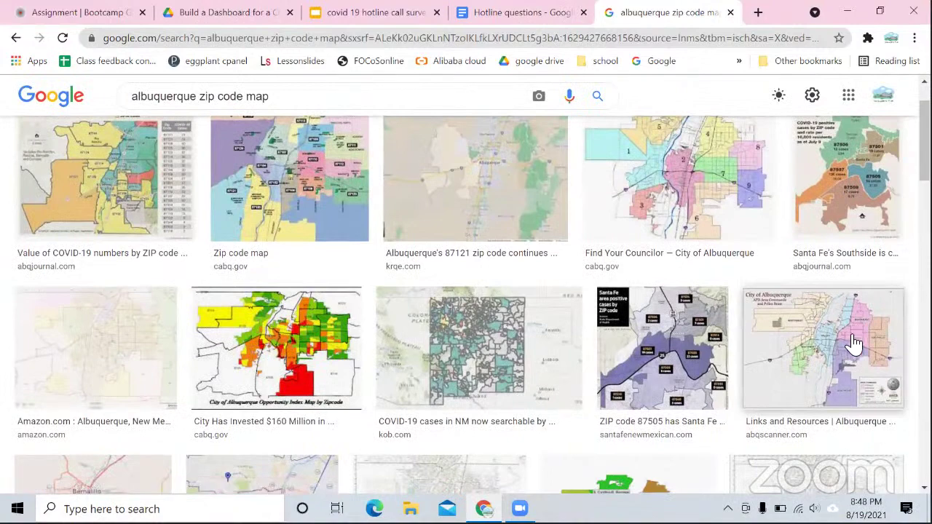
pyautogui.click(854, 344)
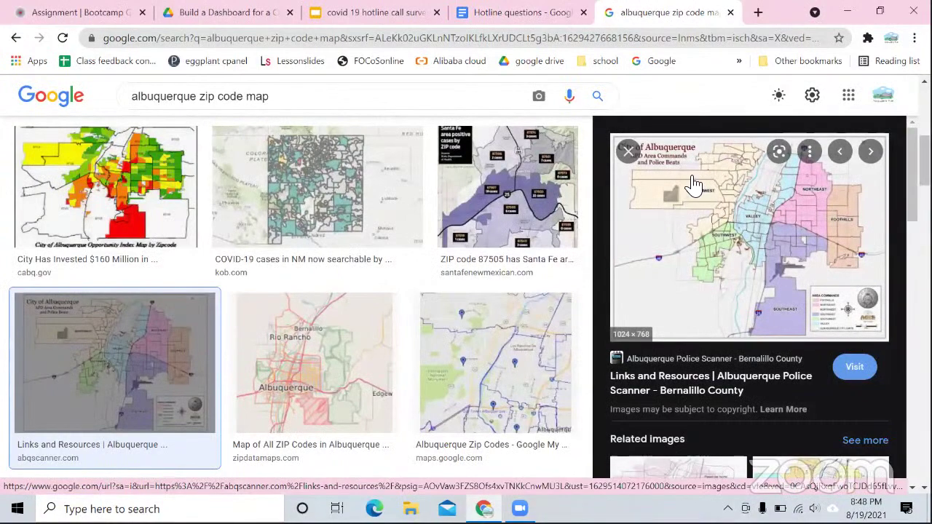
pyautogui.click(626, 153)
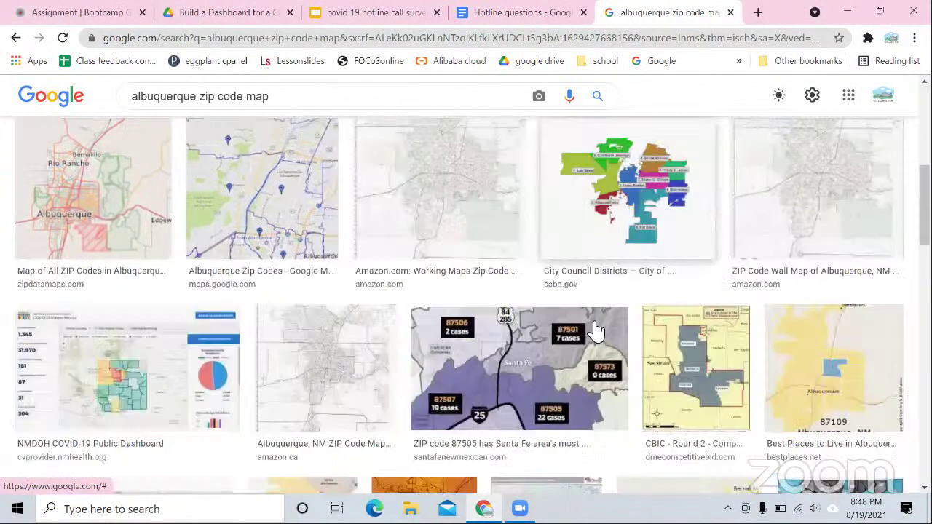
pyautogui.scroll(2, 595, 330)
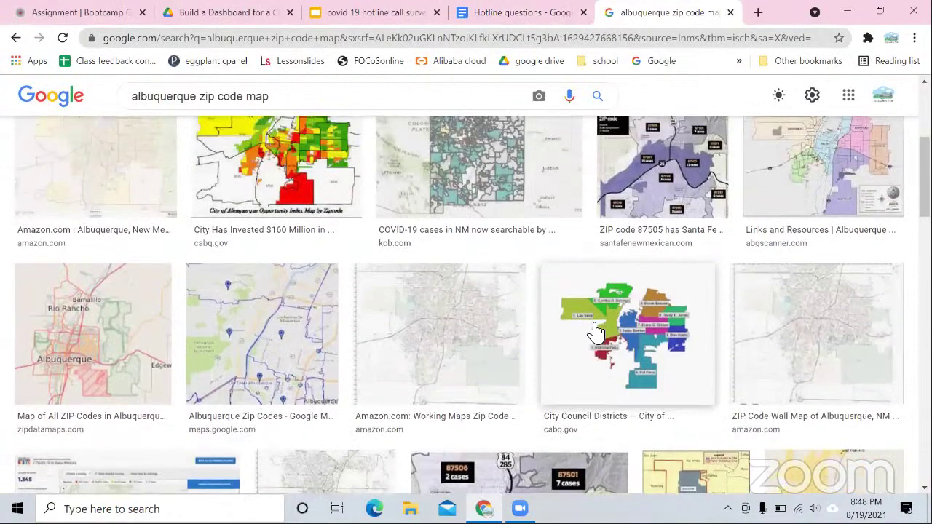
pyautogui.scroll(3, 596, 330)
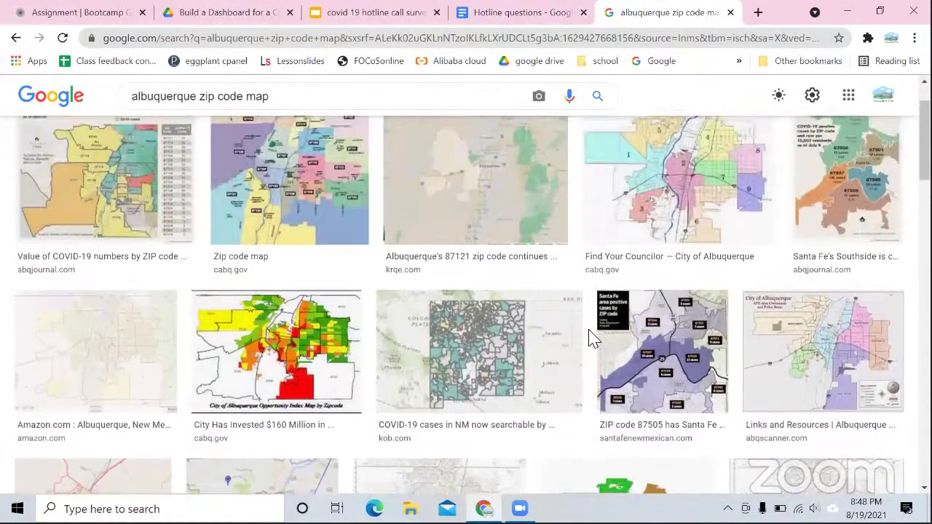
# Save the cabq.gov zip code map image to the Desktop as PNG "abq zip code map" and check the saved file there.
pyautogui.scroll(2, 594, 338)
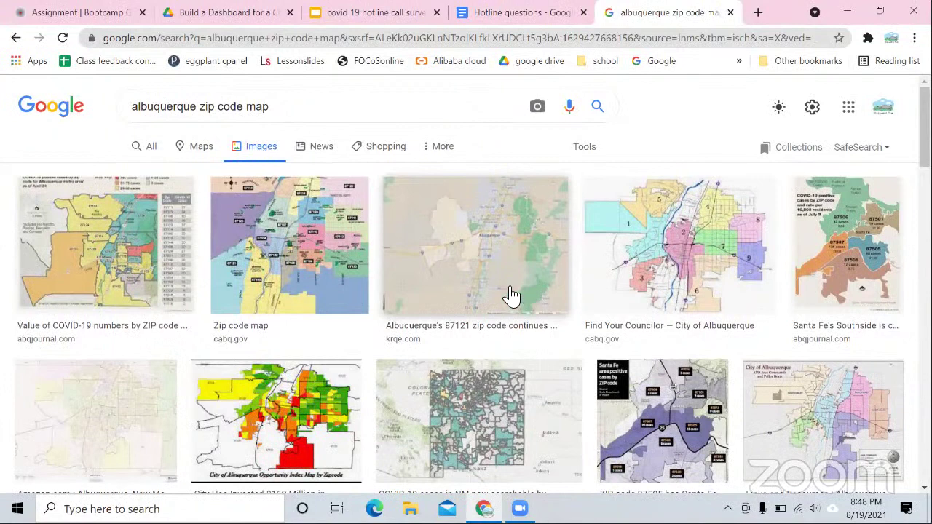
pyautogui.click(277, 271)
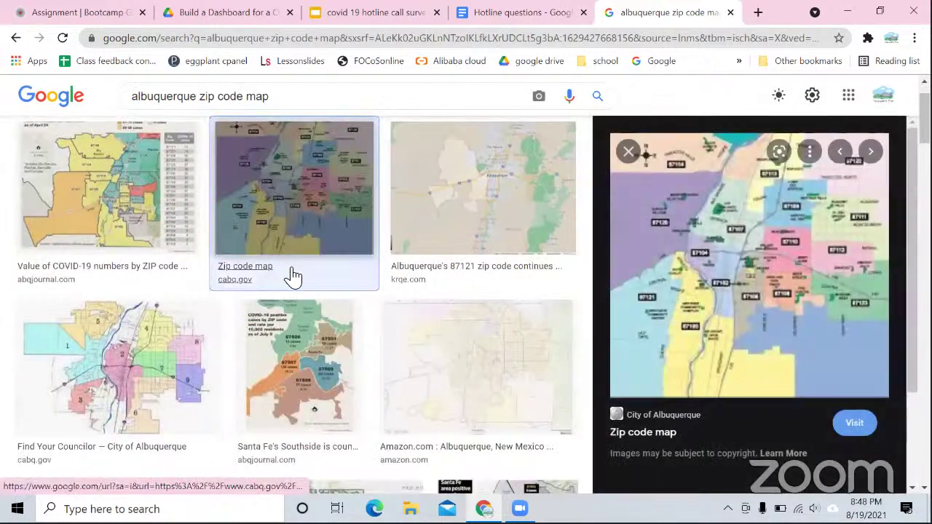
pyautogui.rightClick(664, 284)
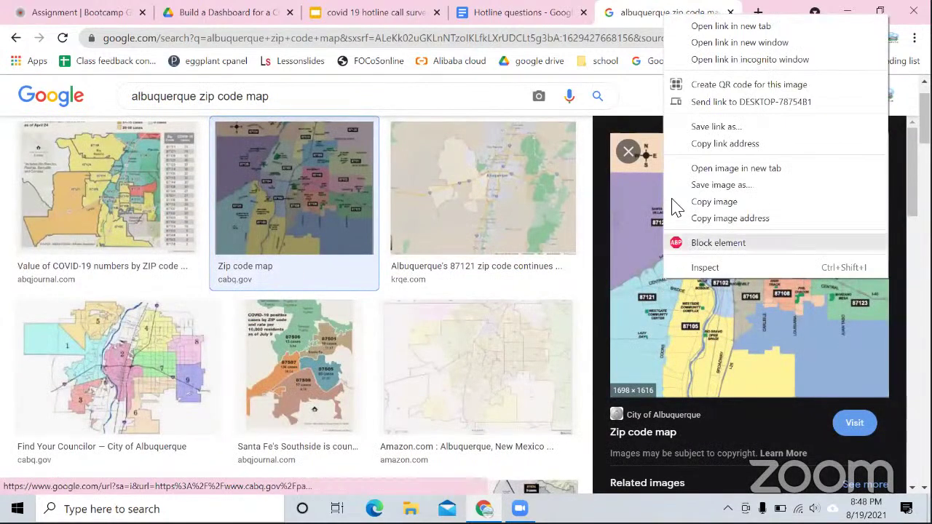
pyautogui.click(717, 186)
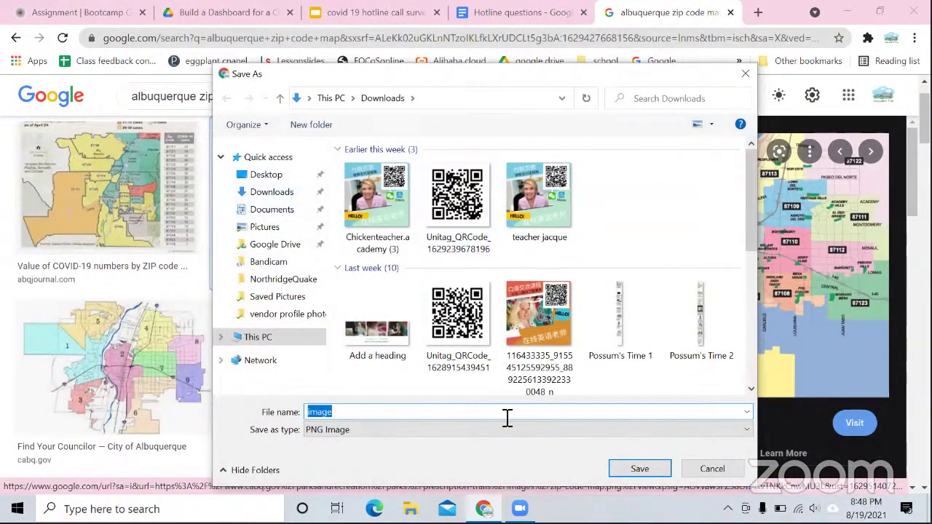
pyautogui.click(278, 179)
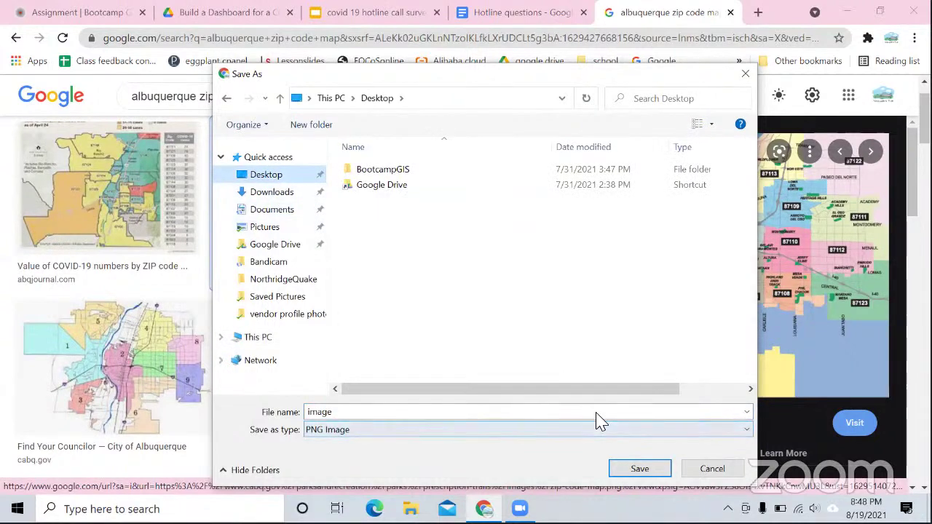
pyautogui.moveTo(443, 413); pyautogui.dragTo(224, 412)
pyautogui.write('abq zip')
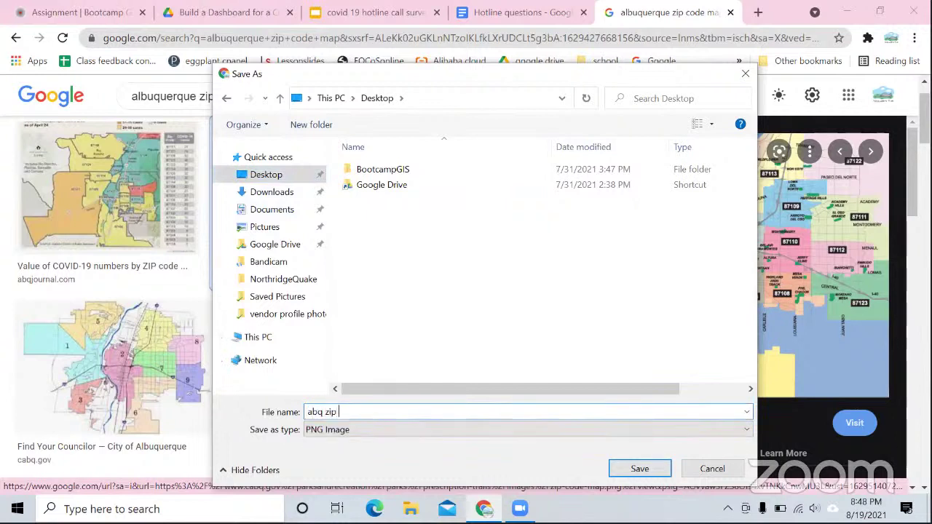
pyautogui.write(' code map')
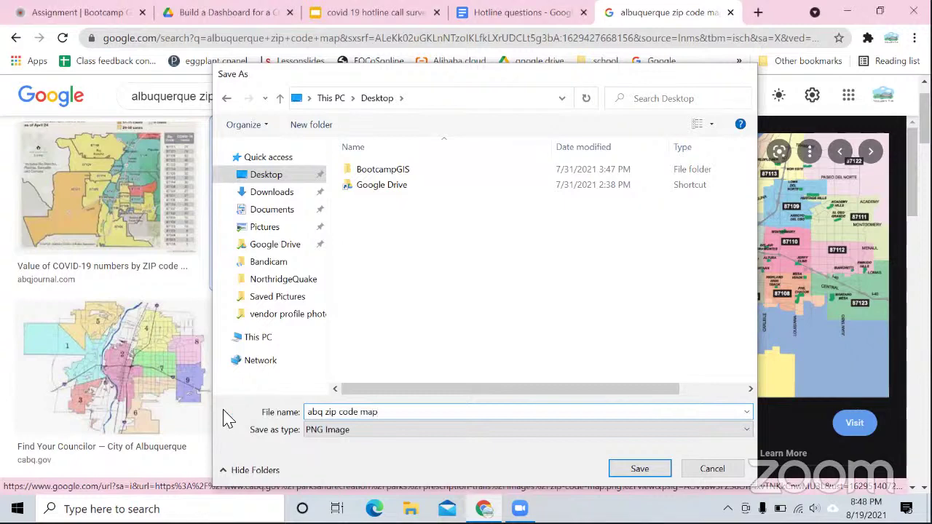
pyautogui.press('Return')
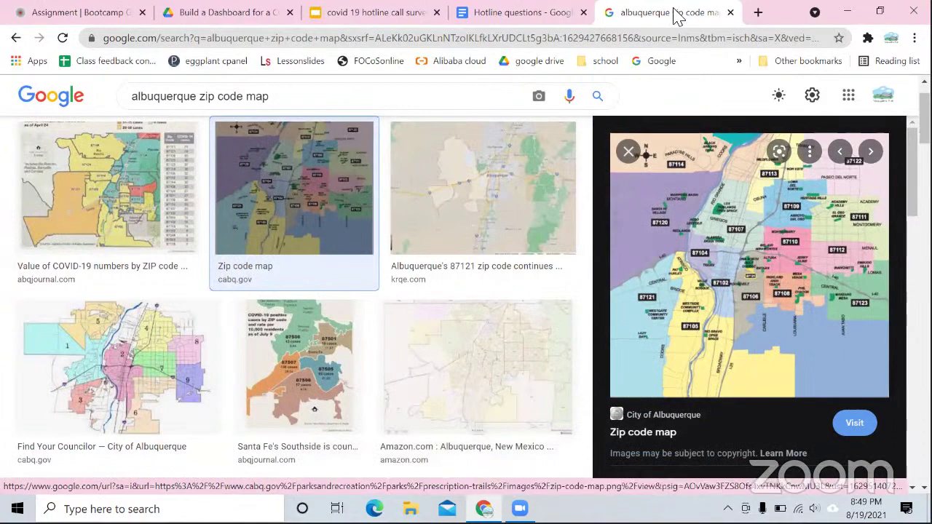
pyautogui.press('super+d')
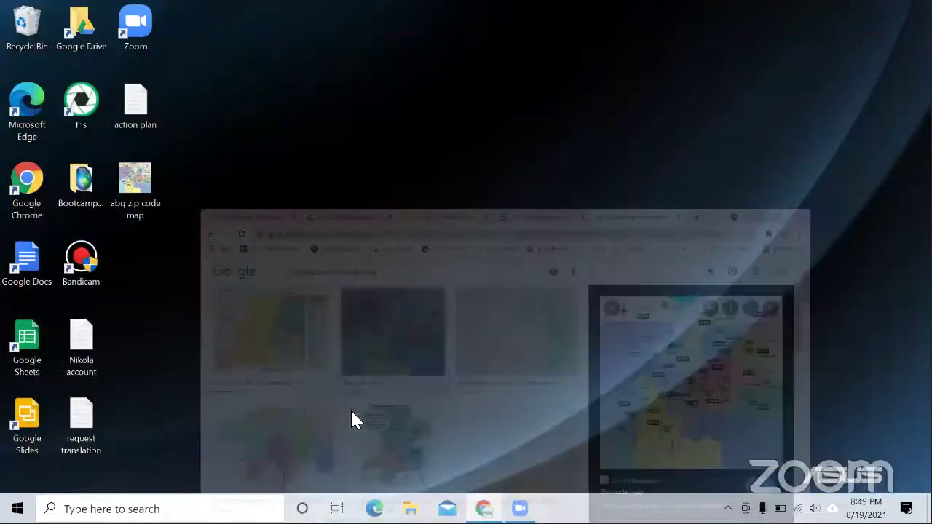
pyautogui.press('super+d')
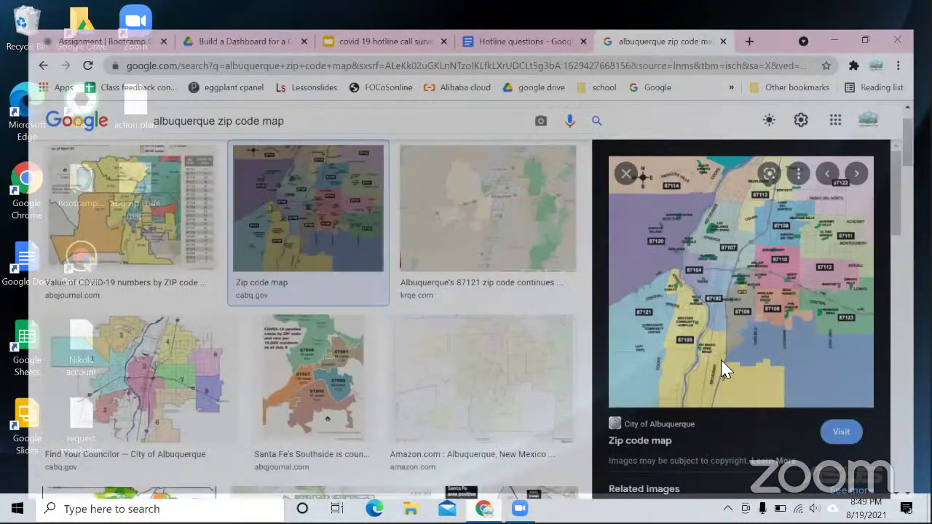
# Open the City of Albuquerque source page of the zip code map, close the image search, and examine the zip code areas.
pyautogui.click(721, 364)
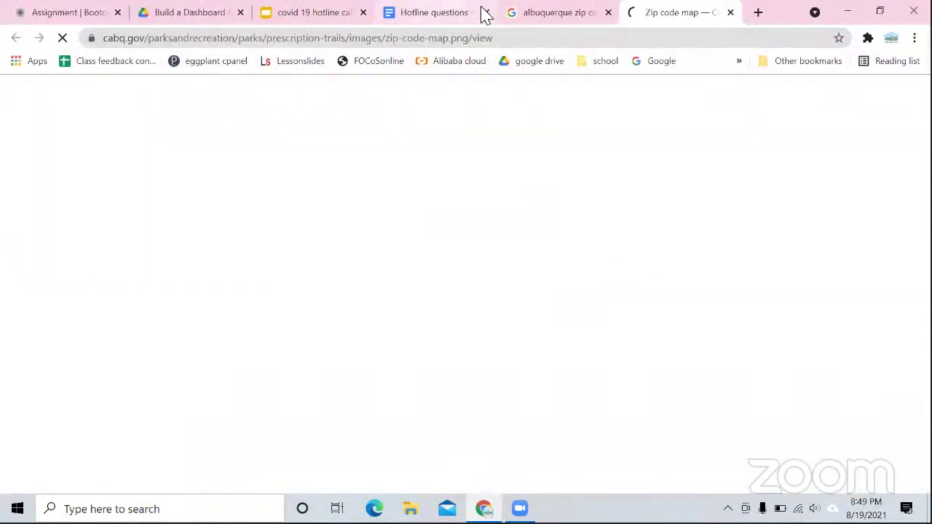
pyautogui.click(608, 12)
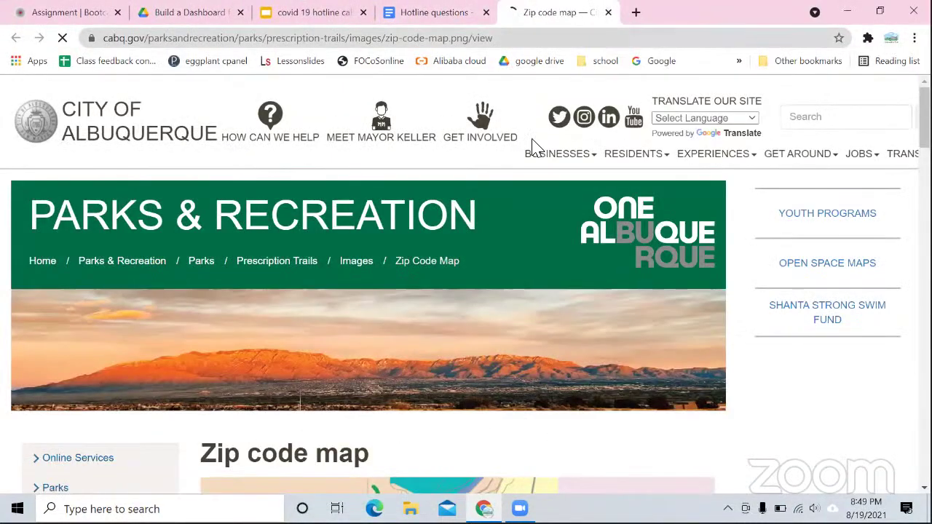
pyautogui.scroll(-4, 483, 272)
pyautogui.scroll(-1, 485, 275)
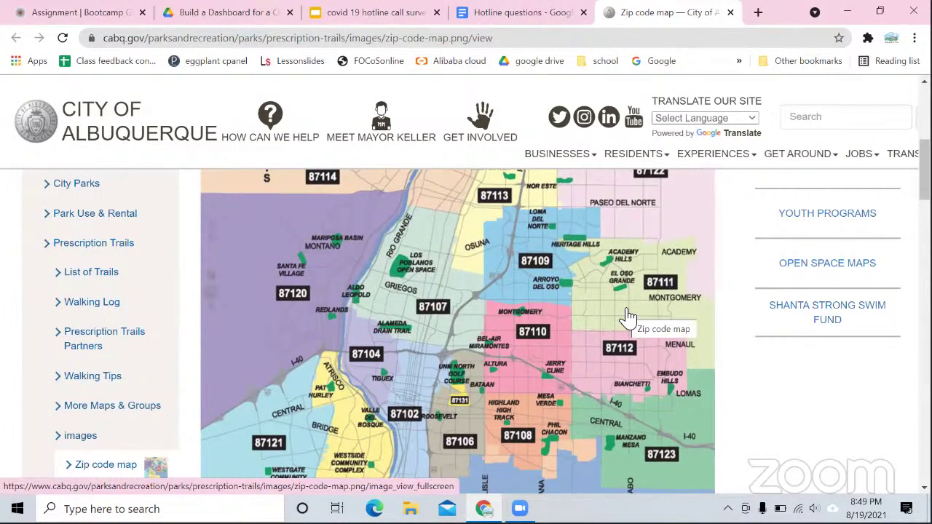
pyautogui.scroll(-1, 627, 318)
pyautogui.scroll(1, 627, 318)
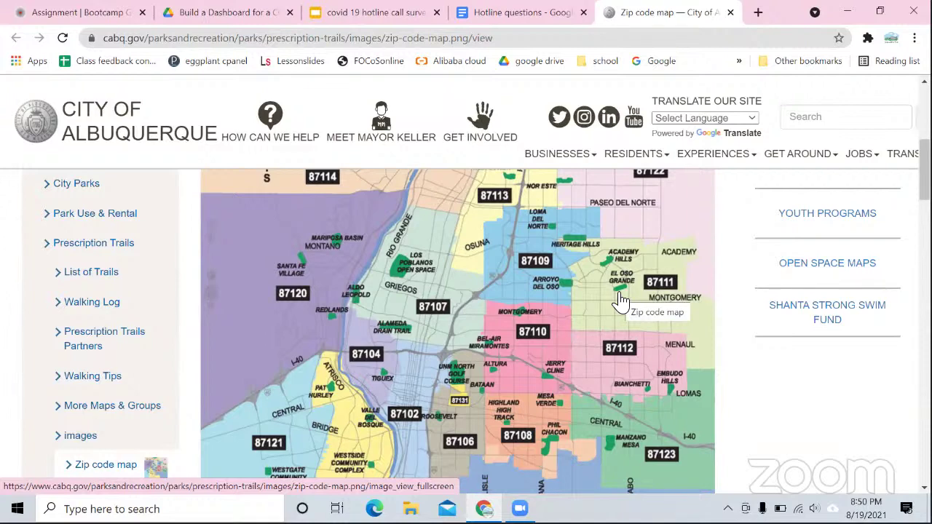
pyautogui.scroll(1, 619, 300)
pyautogui.scroll(-3, 619, 300)
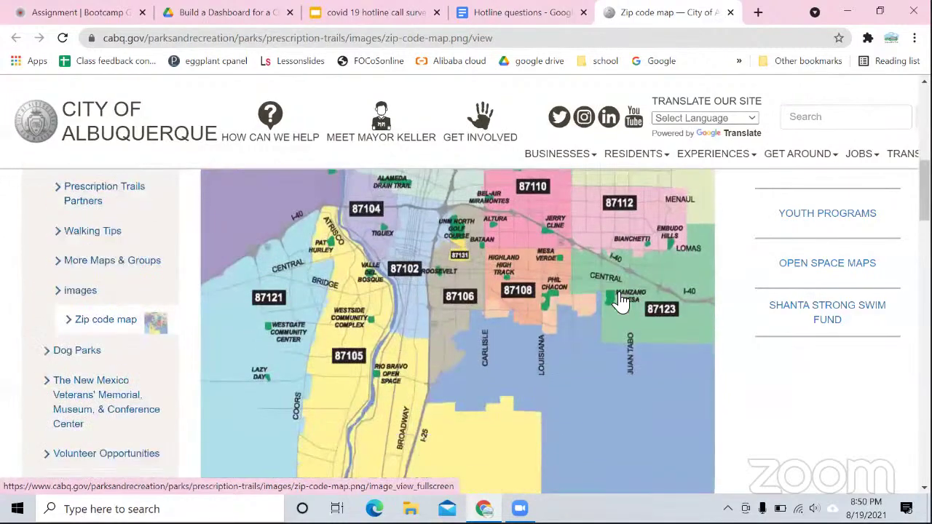
pyautogui.scroll(2, 622, 306)
pyautogui.scroll(-3, 624, 308)
pyautogui.scroll(3, 625, 308)
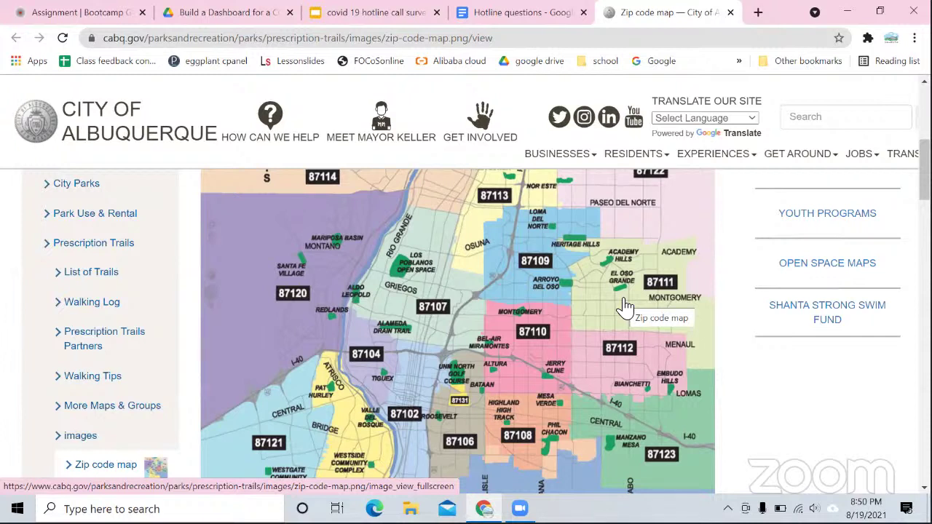
# Check the zip code question in the Hotline questions document against the map, and review the question boxes on the survey tree slide.
pyautogui.click(521, 22)
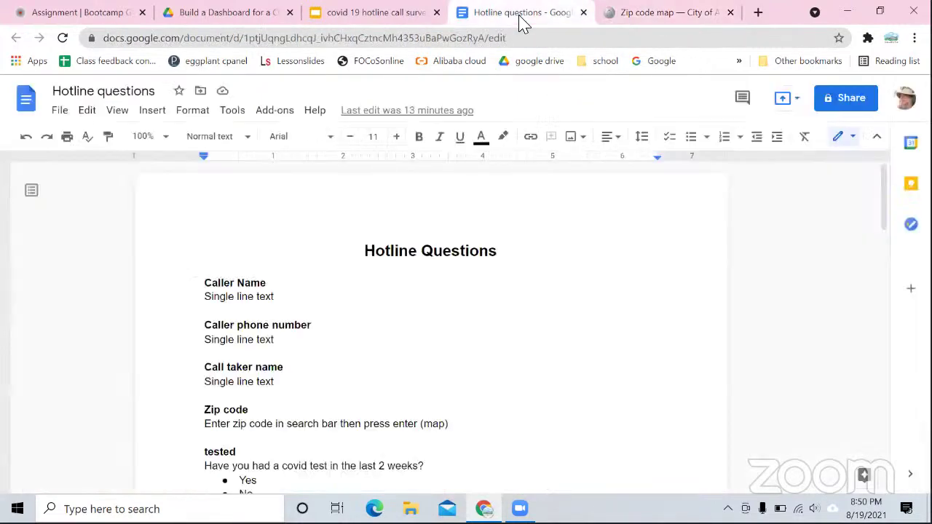
pyautogui.click(626, 15)
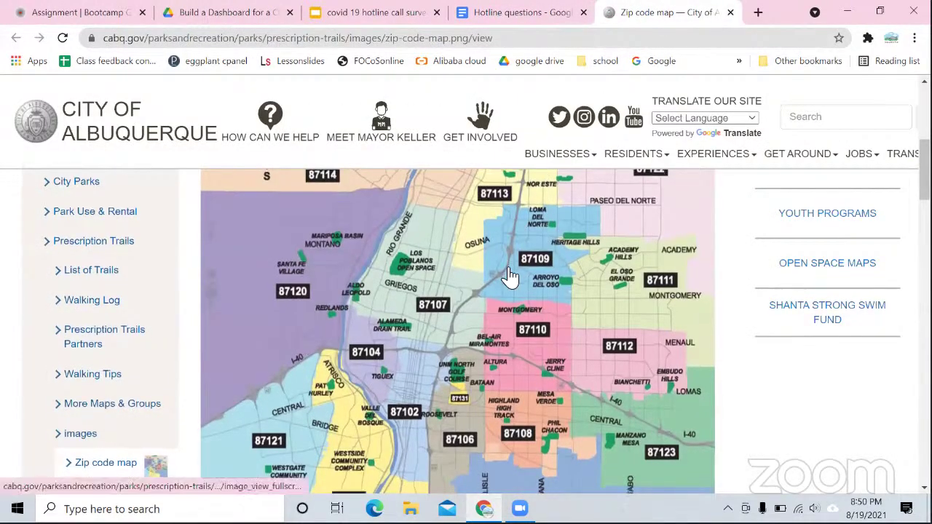
pyautogui.scroll(-1, 506, 273)
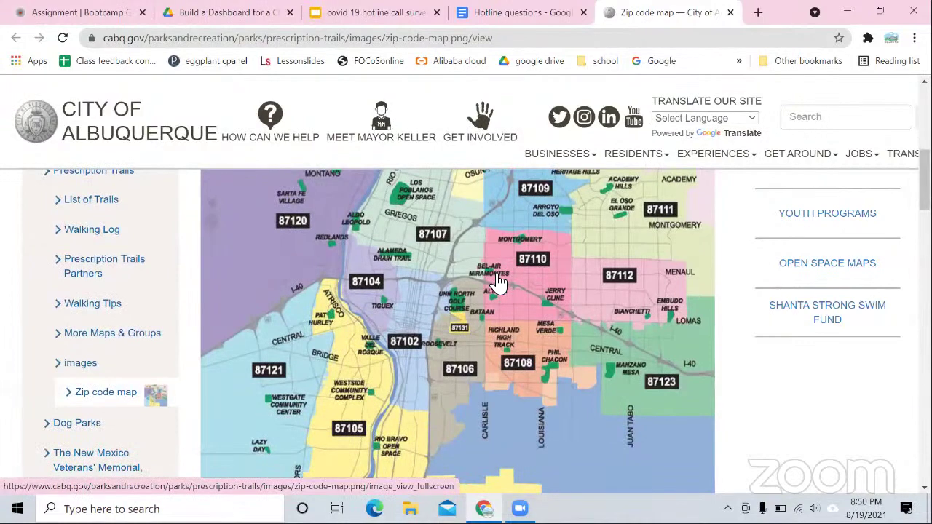
pyautogui.click(369, 14)
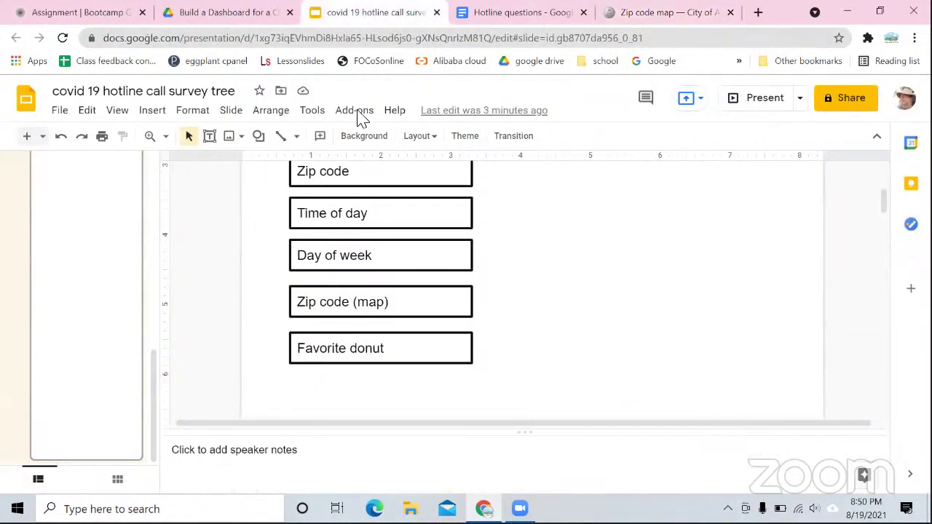
pyautogui.scroll(1, 434, 298)
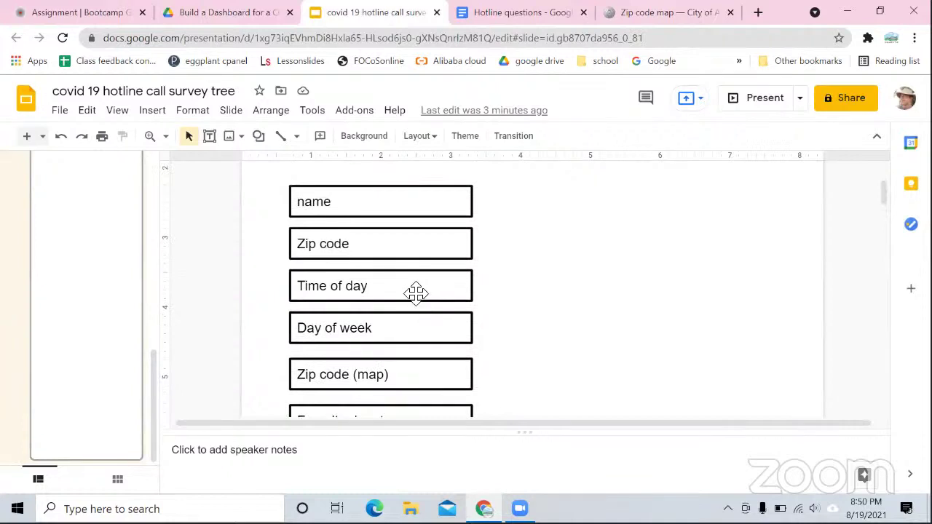
pyautogui.scroll(-1, 412, 283)
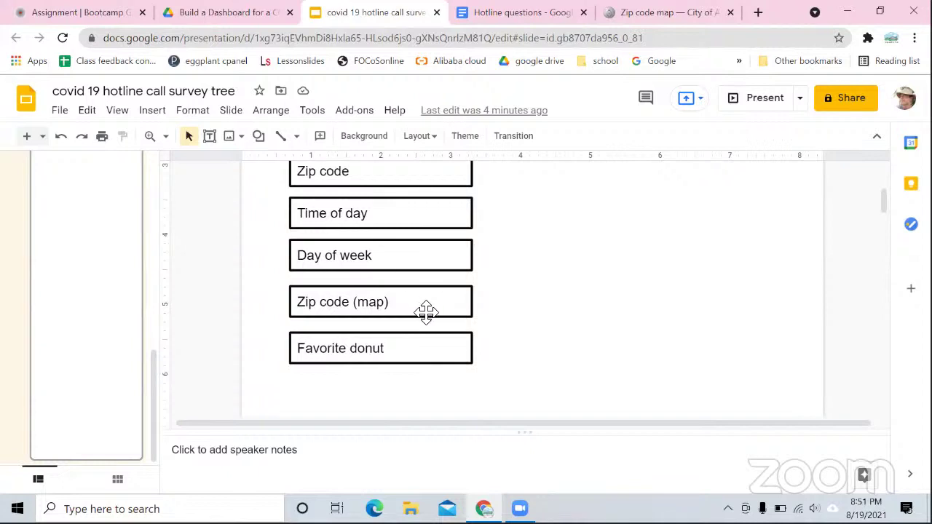
pyautogui.scroll(3, 437, 314)
pyautogui.scroll(-1, 448, 316)
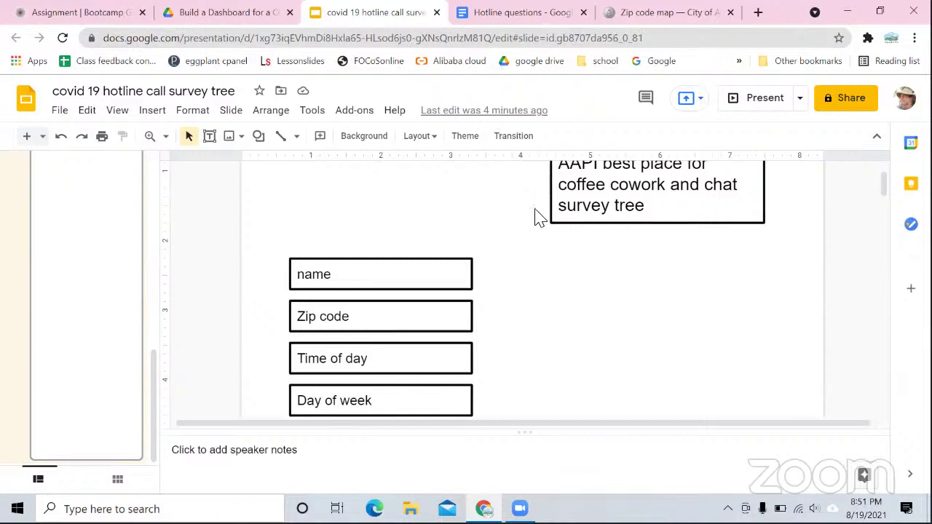
pyautogui.scroll(-2, 535, 217)
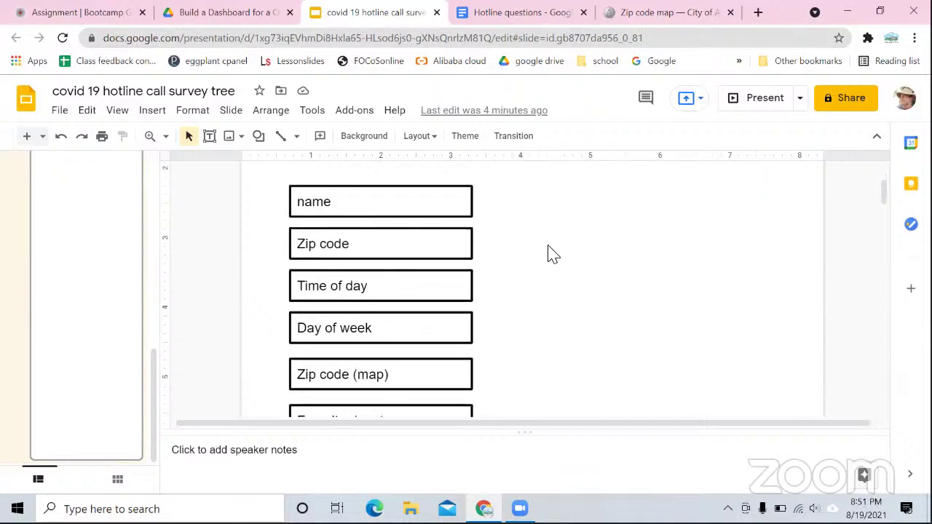
# Duplicate the "name" box and place the copy directly above the original, aligned with the column.
pyautogui.click(409, 216)
pyautogui.hotkey('ctrl', 'd')
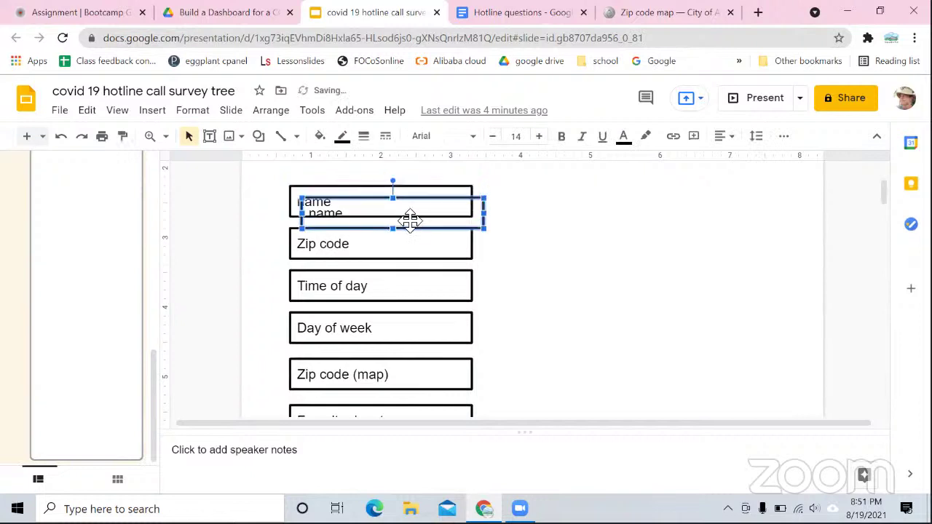
pyautogui.moveTo(414, 227); pyautogui.dragTo(408, 175)
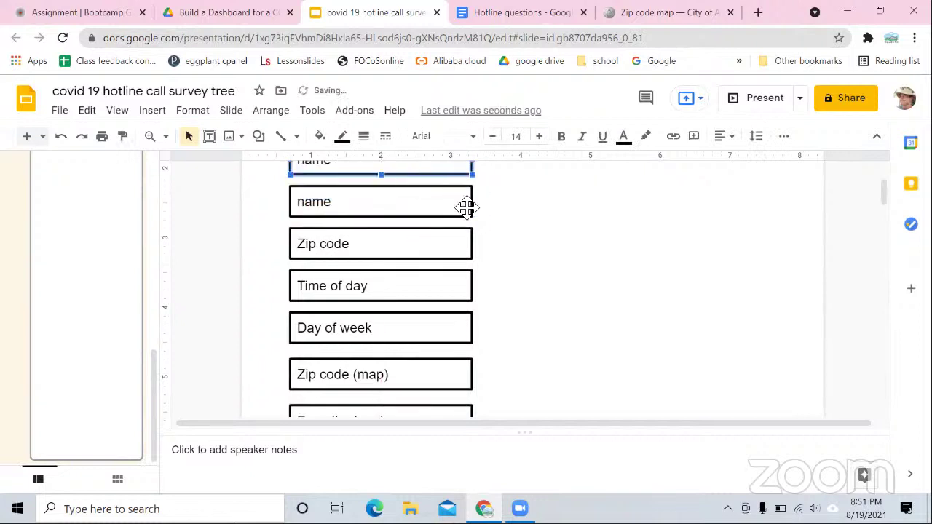
# Replace the text of the copied box above "name" with "Do you want to attend the AAPI".
pyautogui.scroll(2, 481, 219)
pyautogui.click(322, 243)
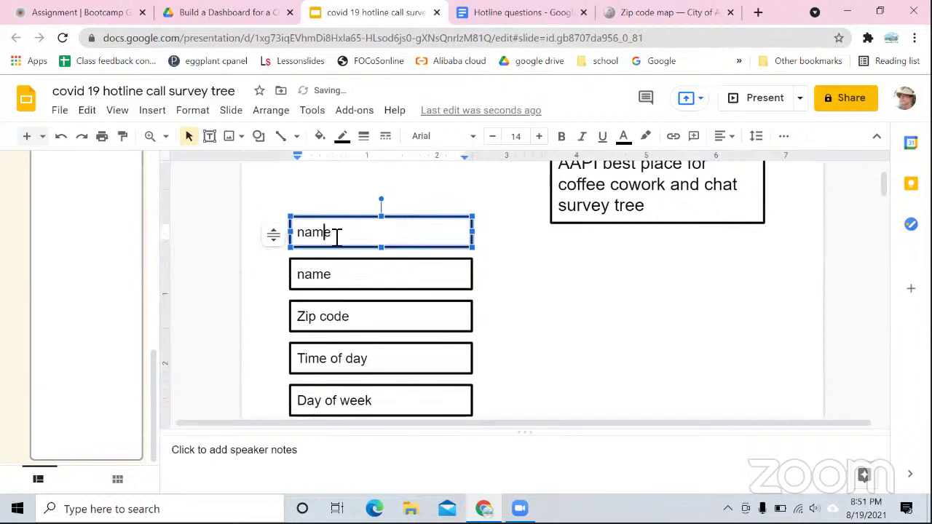
pyautogui.moveTo(333, 236); pyautogui.dragTo(227, 243)
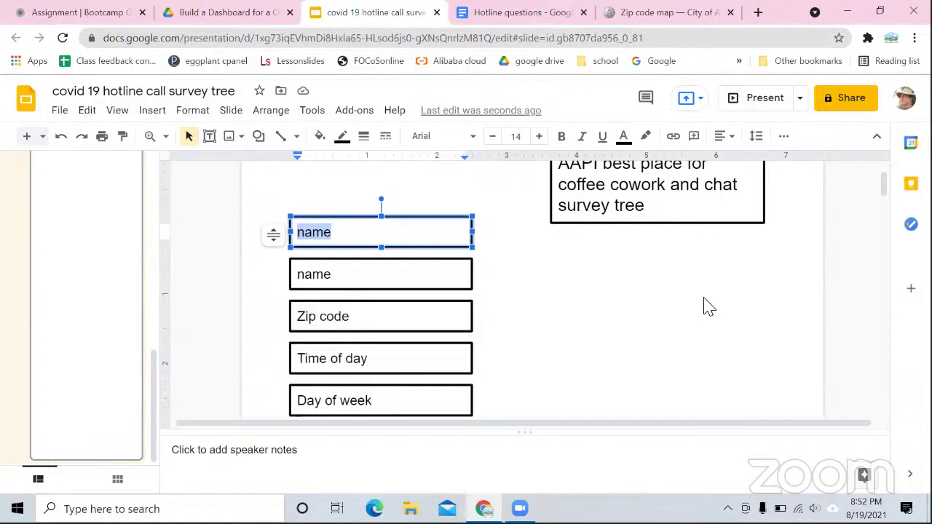
pyautogui.write('A')
pyautogui.press('BackSpace')
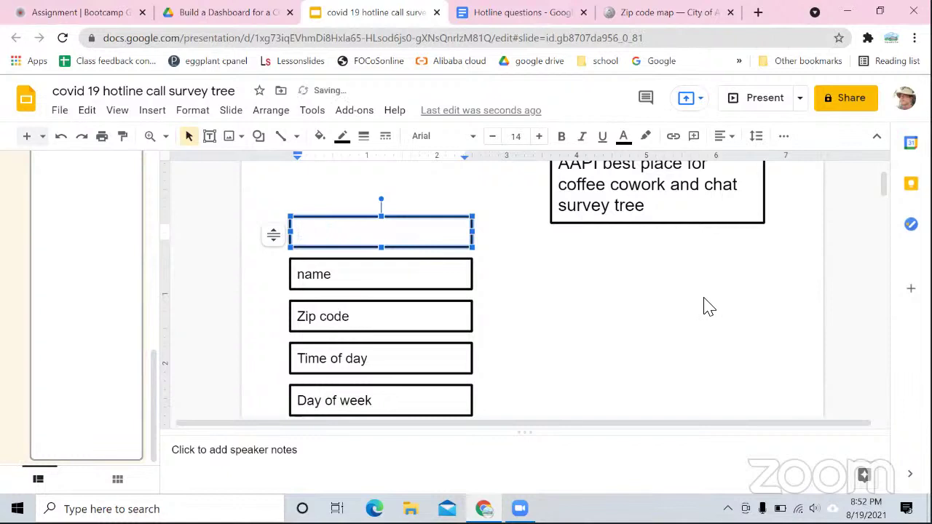
pyautogui.write('Do you want to ')
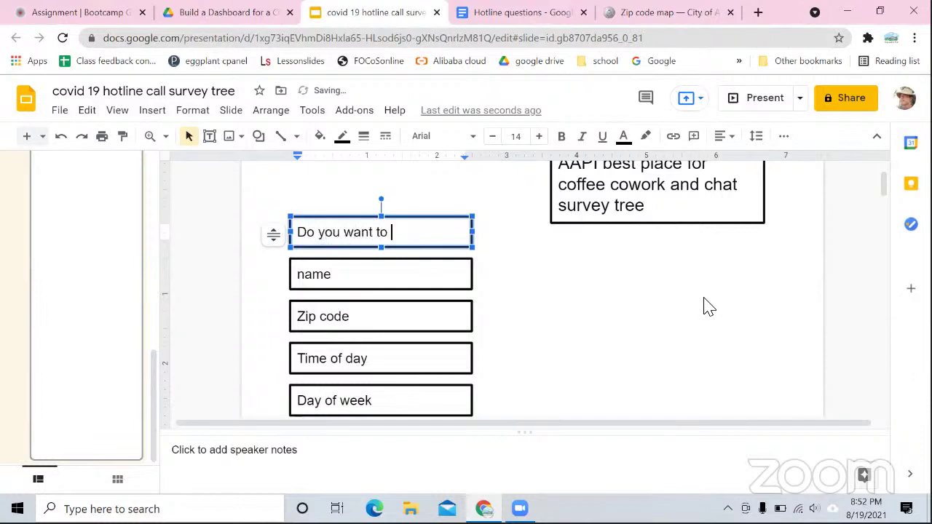
pyautogui.write('attend the A')
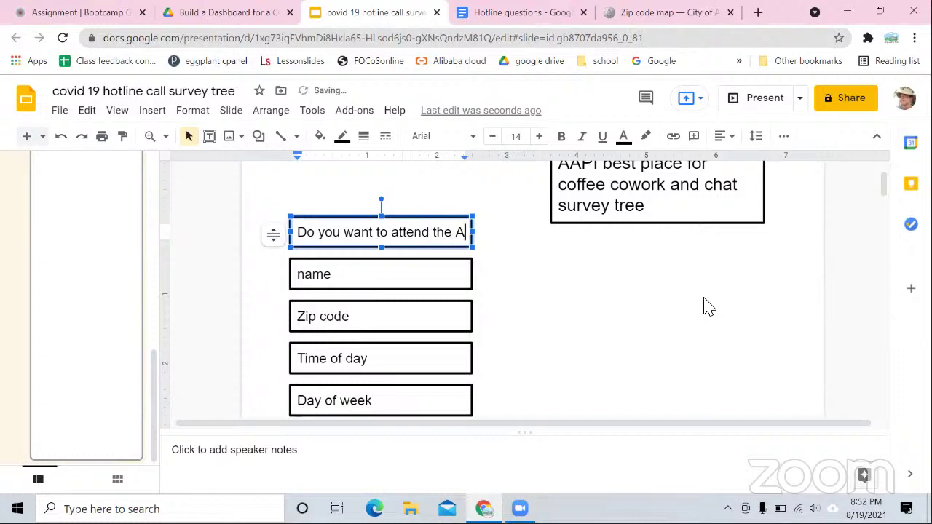
pyautogui.write('API ')
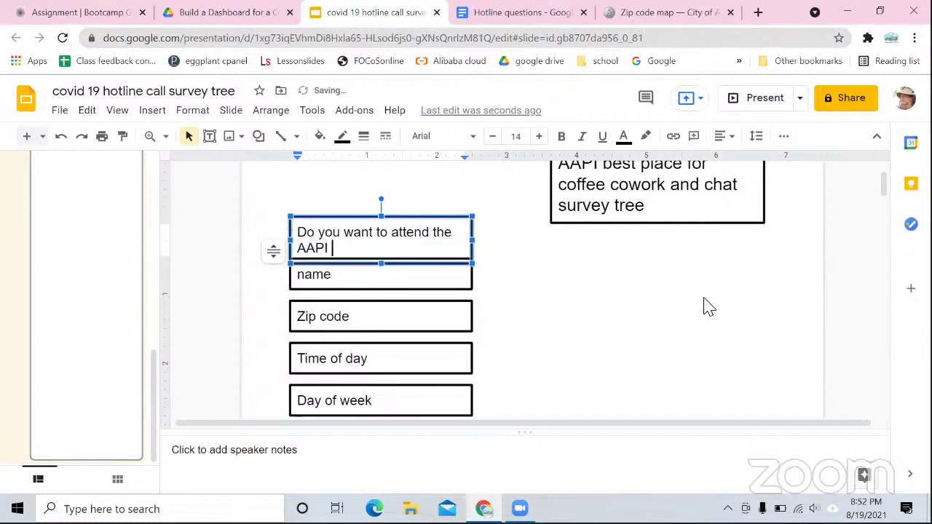
pyautogui.write('c')
pyautogui.press('BackSpace')
pyautogui.write('business cha')
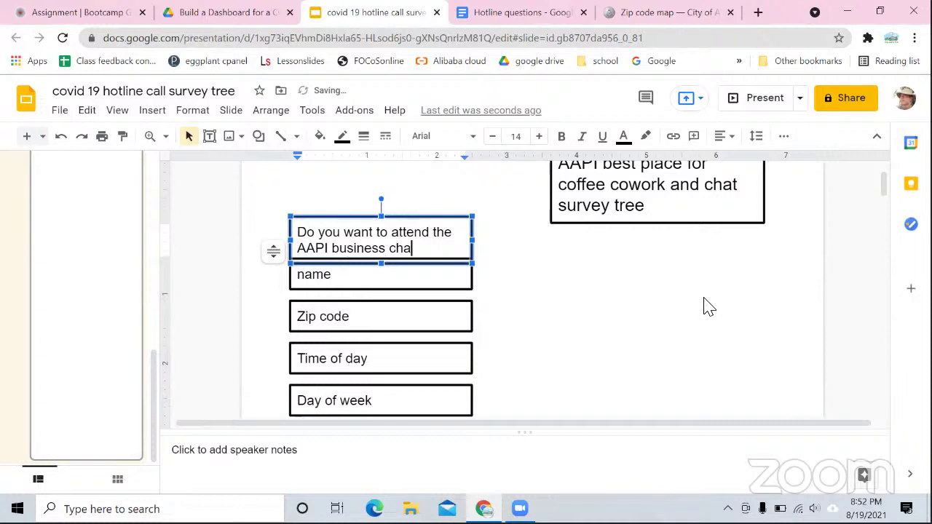
pyautogui.write('t')
pyautogui.press('BackSpace')
pyautogui.press('BackSpace')
pyautogui.press('BackSpace')
pyautogui.press('BackSpace')
pyautogui.press('BackSpace')
pyautogui.press('BackSpace')
pyautogui.press('BackSpace')
pyautogui.press('BackSpace')
pyautogui.press('BackSpace')
pyautogui.press('BackSpace')
pyautogui.press('BackSpace')
pyautogui.press('BackSpace')
pyautogui.press('BackSpace')
pyautogui.press('BackSpace')
pyautogui.press('BackSpace')
# Complete the question in the new first box with "coffee cowork and chat?" after "AAPI".
pyautogui.write('co')
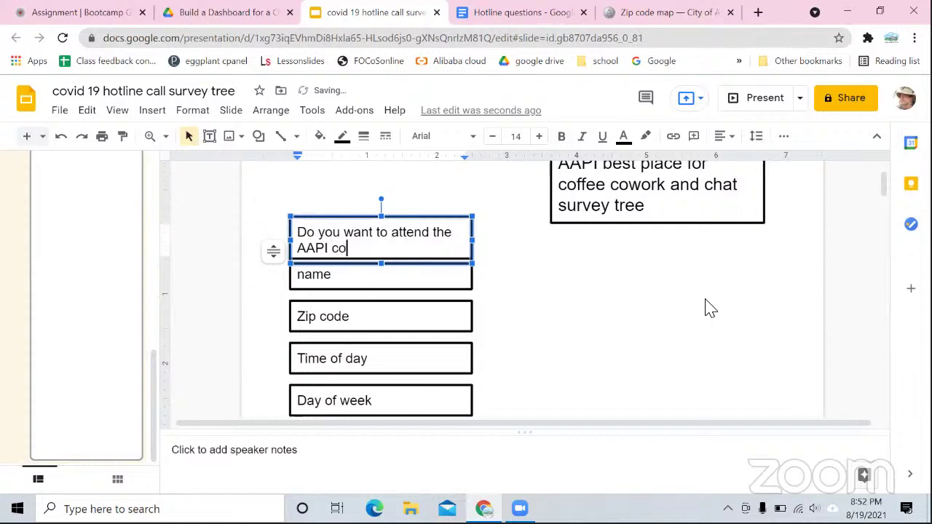
pyautogui.write('ffee and le')
pyautogui.press('BackSpace')
pyautogui.write('cowork and chat')
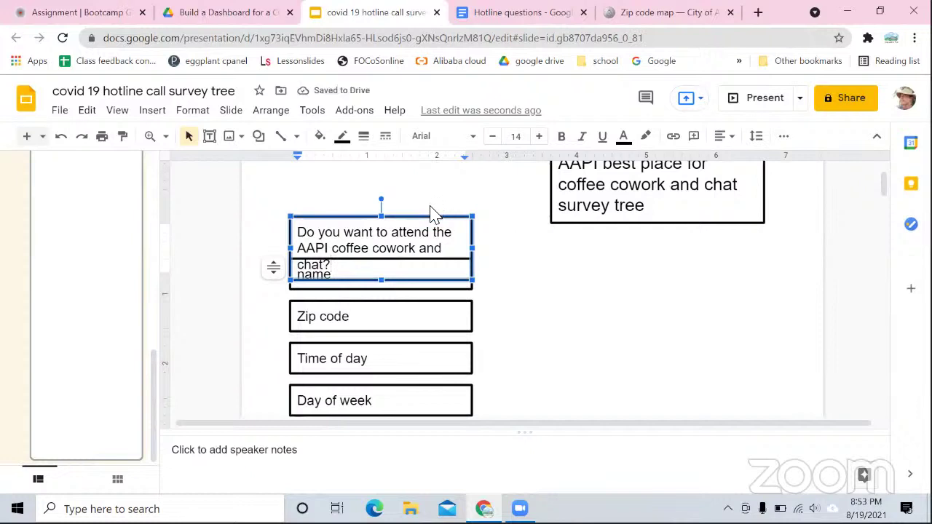
# Replace "coffee cowork and chat?" in the first question with "business meetings?" and move its box up clear of the "name" box.
pyautogui.press('BackSpace')
pyautogui.press('BackSpace')
pyautogui.press('BackSpace')
pyautogui.press('BackSpace')
pyautogui.press('BackSpace')
pyautogui.press('BackSpace')
pyautogui.press('BackSpace')
pyautogui.press('BackSpace')
pyautogui.press('BackSpace')
pyautogui.press('BackSpace')
pyautogui.press('BackSpace')
pyautogui.press('BackSpace')
pyautogui.press('BackSpace')
pyautogui.press('BackSpace')
pyautogui.press('BackSpace')
pyautogui.press('BackSpace')
pyautogui.press('BackSpace')
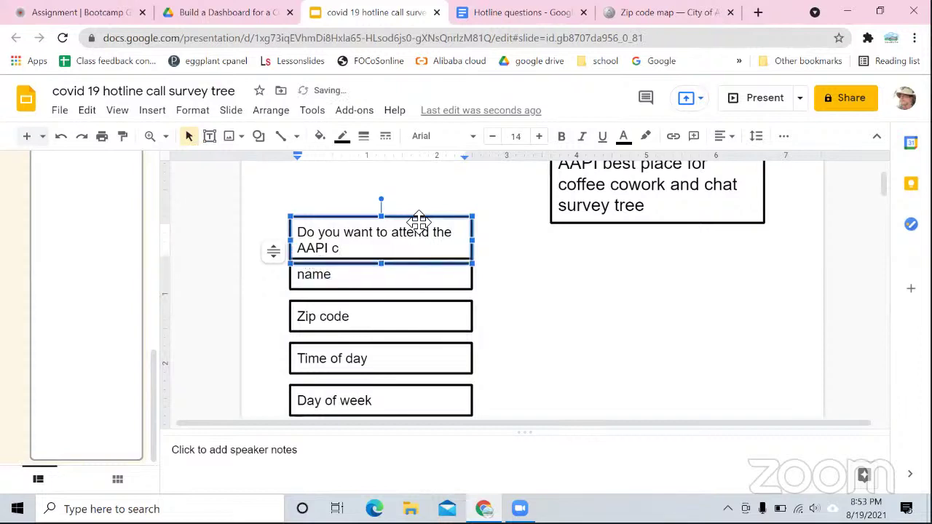
pyautogui.press('BackSpace')
pyautogui.write('business meetings?')
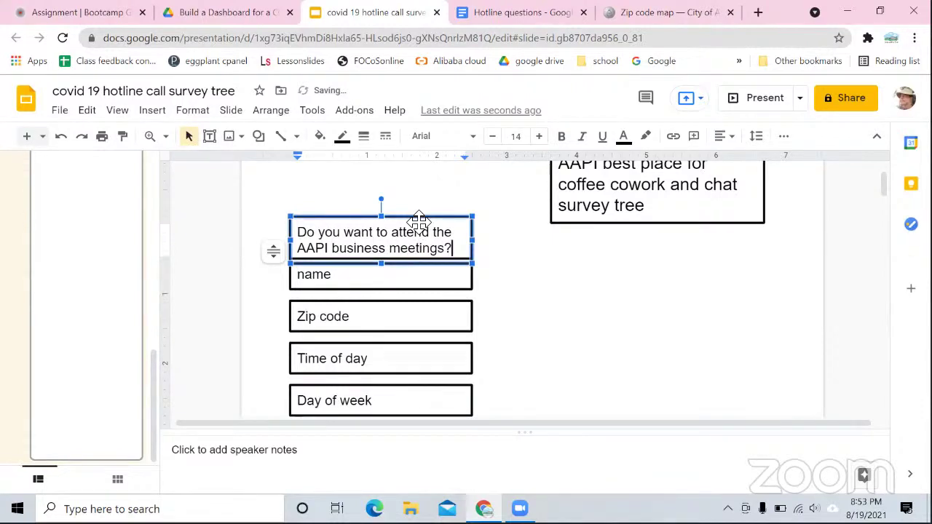
pyautogui.moveTo(418, 220); pyautogui.dragTo(419, 211)
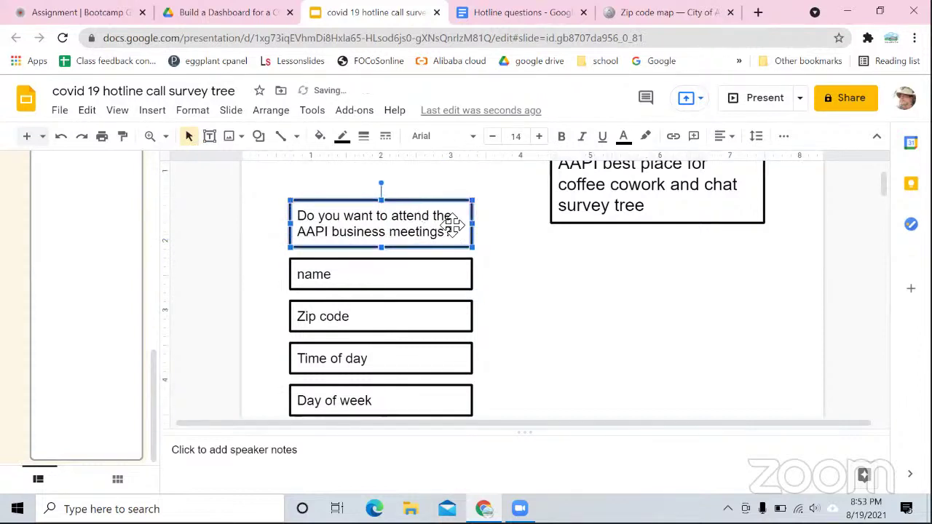
pyautogui.click(691, 293)
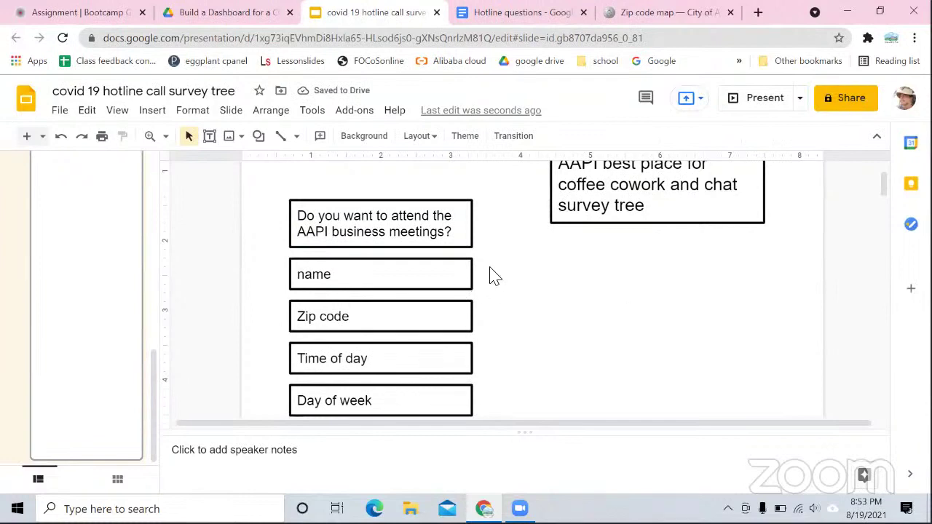
# Review the title and the column of question boxes on the slide, from the attendance question through "Favorite donut".
pyautogui.scroll(2, 492, 277)
pyautogui.scroll(-5, 492, 277)
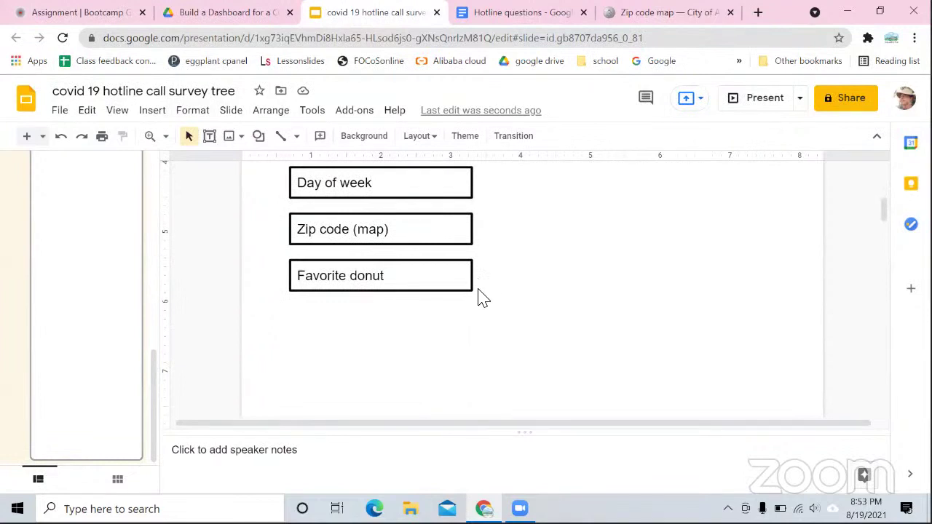
pyautogui.scroll(3, 478, 292)
pyautogui.scroll(1, 479, 297)
pyautogui.scroll(-4, 478, 297)
pyautogui.scroll(2, 364, 295)
pyautogui.scroll(-2, 357, 288)
pyautogui.scroll(5, 375, 286)
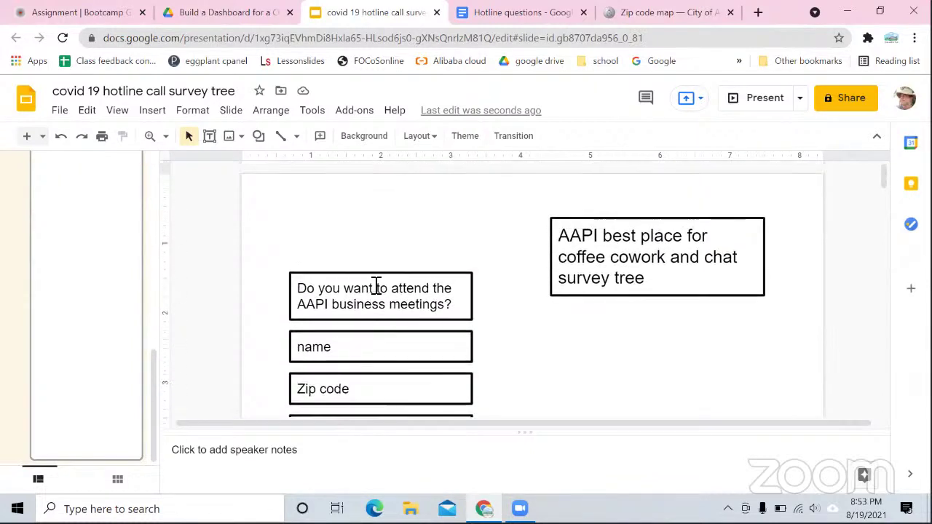
pyautogui.scroll(-3, 376, 286)
pyautogui.scroll(2, 376, 286)
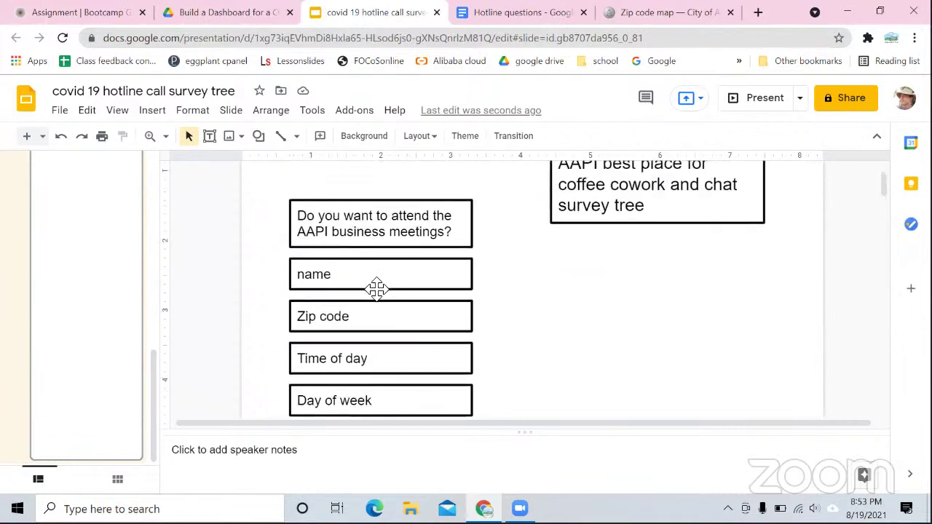
pyautogui.scroll(-5, 377, 288)
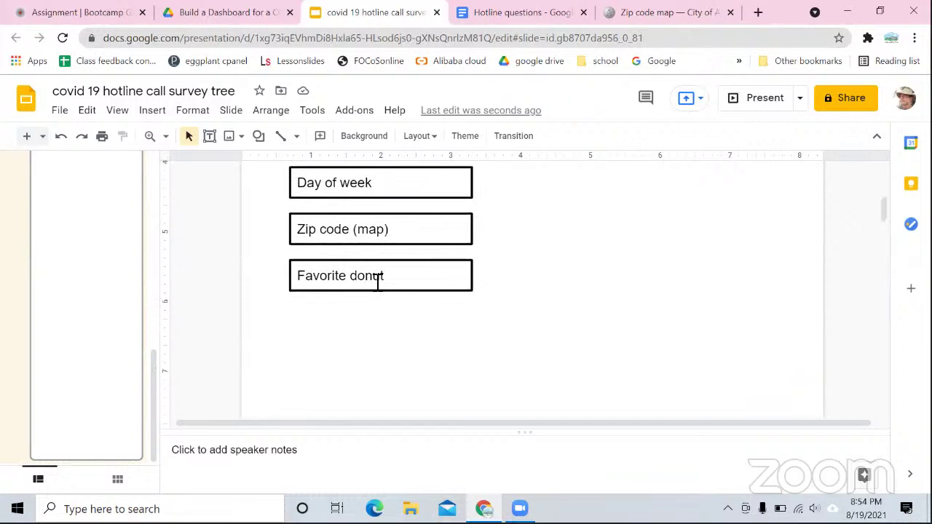
pyautogui.click(385, 277)
pyautogui.moveTo(385, 277); pyautogui.dragTo(252, 290)
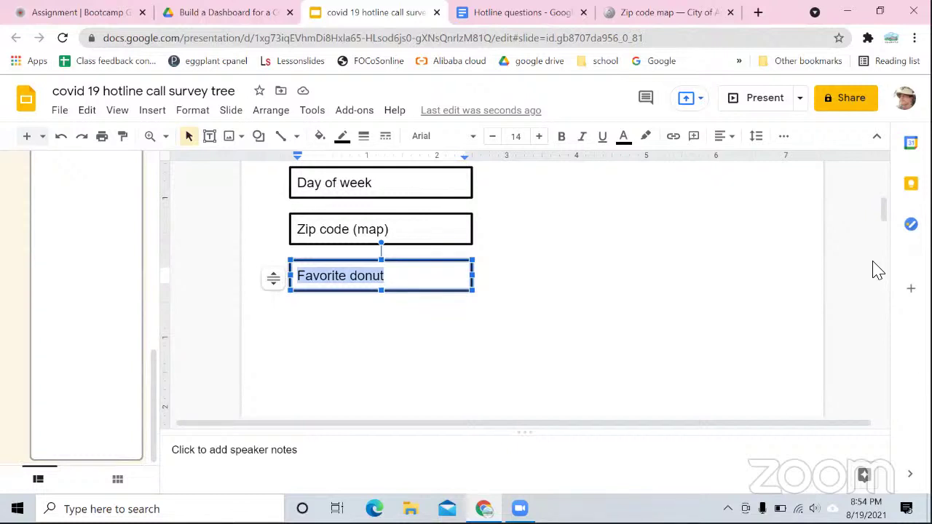
pyautogui.click(843, 225)
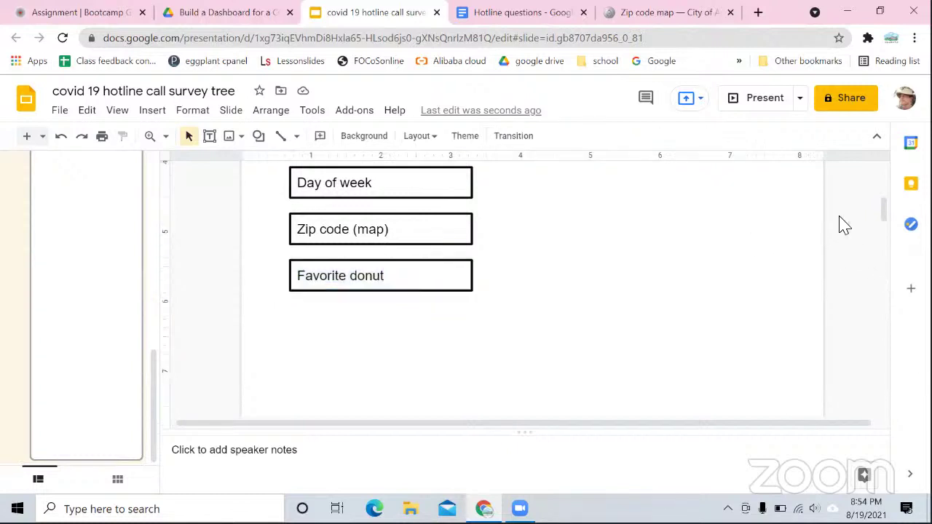
pyautogui.scroll(3, 458, 280)
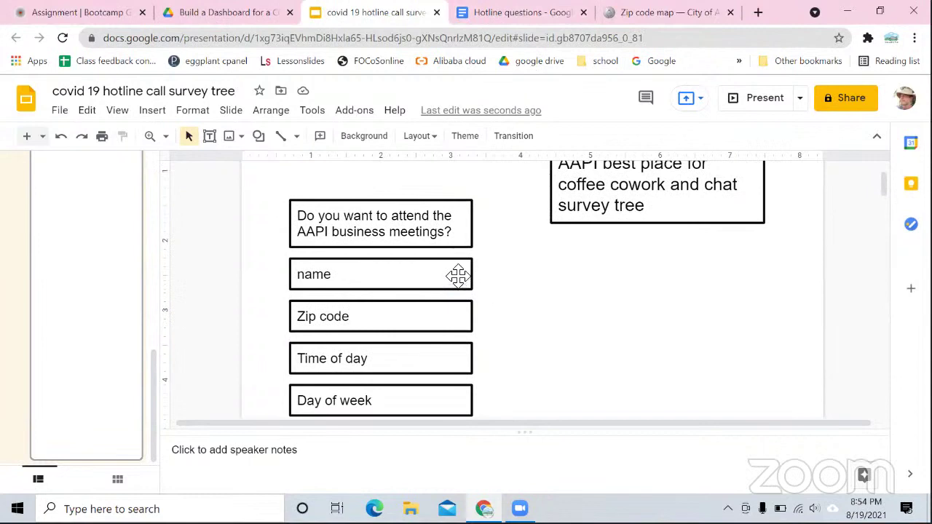
pyautogui.scroll(2, 609, 223)
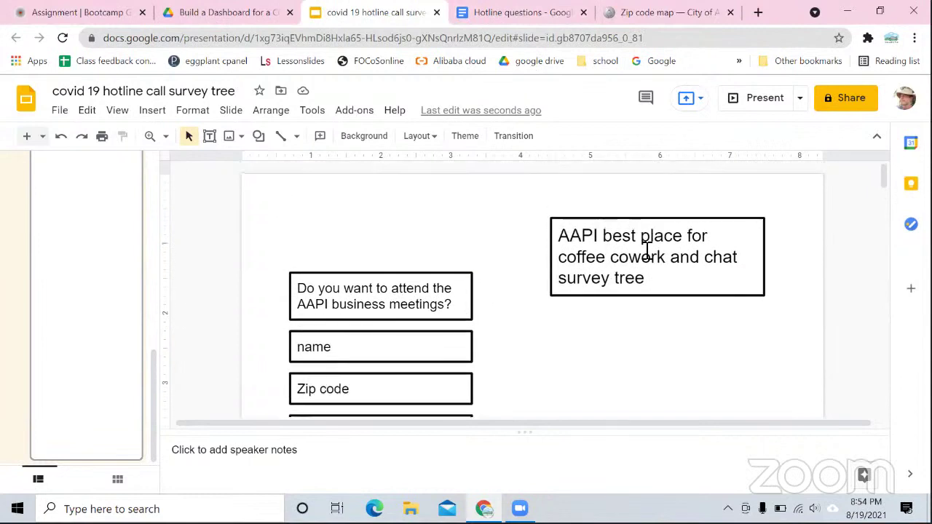
pyautogui.scroll(-5, 410, 287)
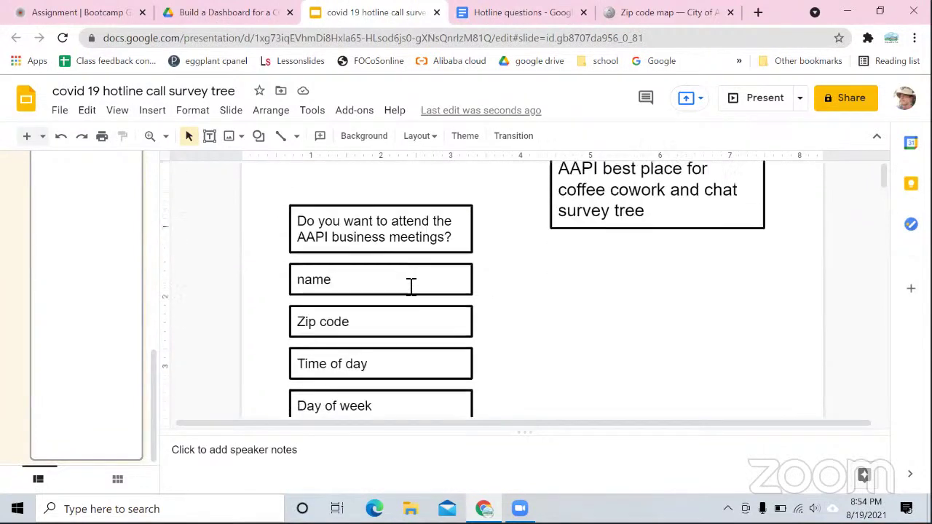
pyautogui.scroll(4, 410, 306)
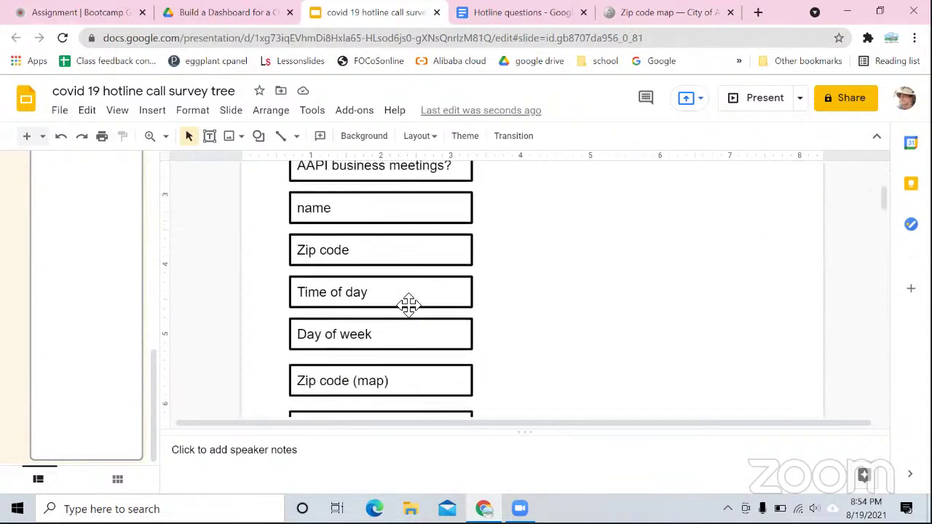
pyautogui.scroll(-1, 437, 321)
pyautogui.scroll(-2, 438, 324)
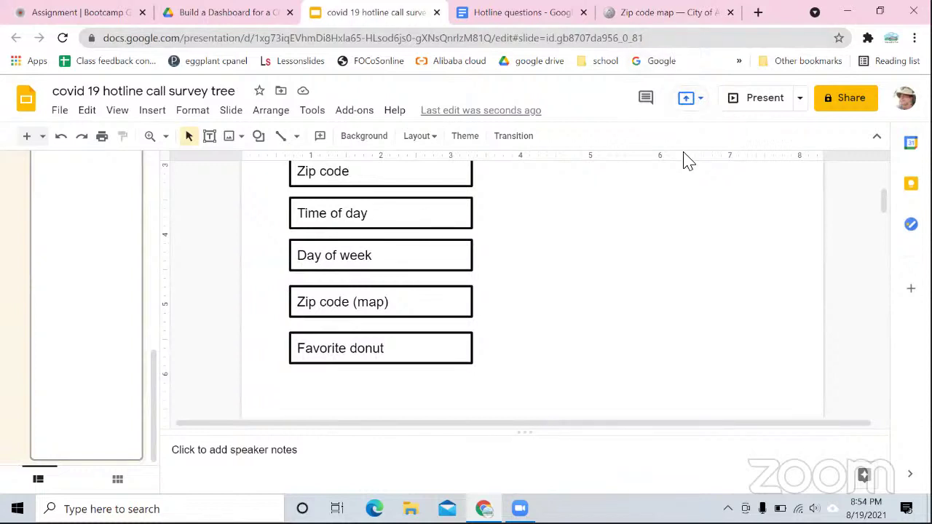
pyautogui.scroll(3, 510, 313)
pyautogui.scroll(2, 510, 313)
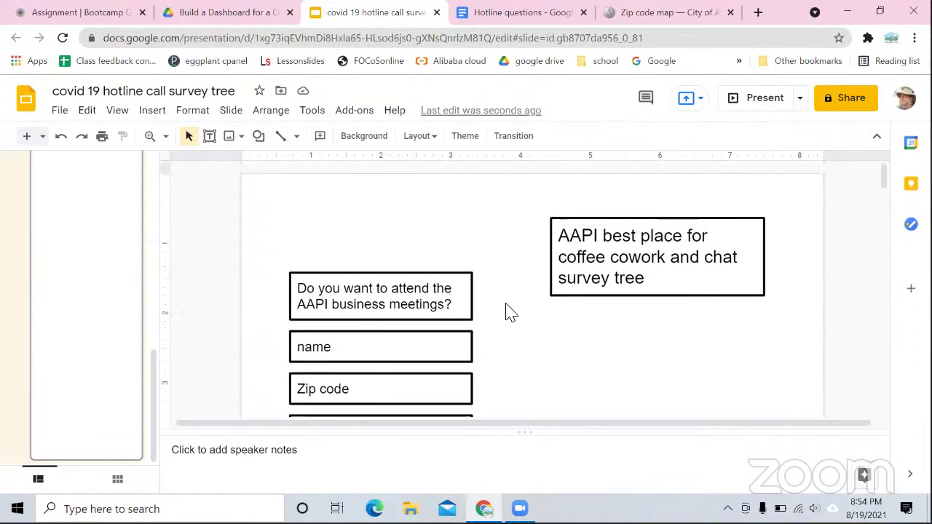
pyautogui.scroll(-4, 509, 306)
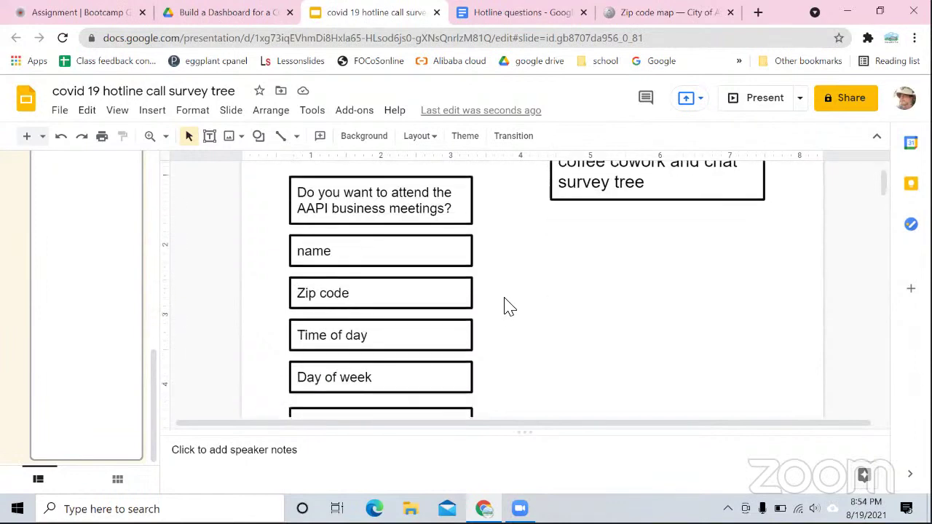
# Switch to the Bootcamp GIS assignment page and review the Assignment 2 instructions on the data dictionary and question tree.
pyautogui.click(185, 18)
pyautogui.click(105, 16)
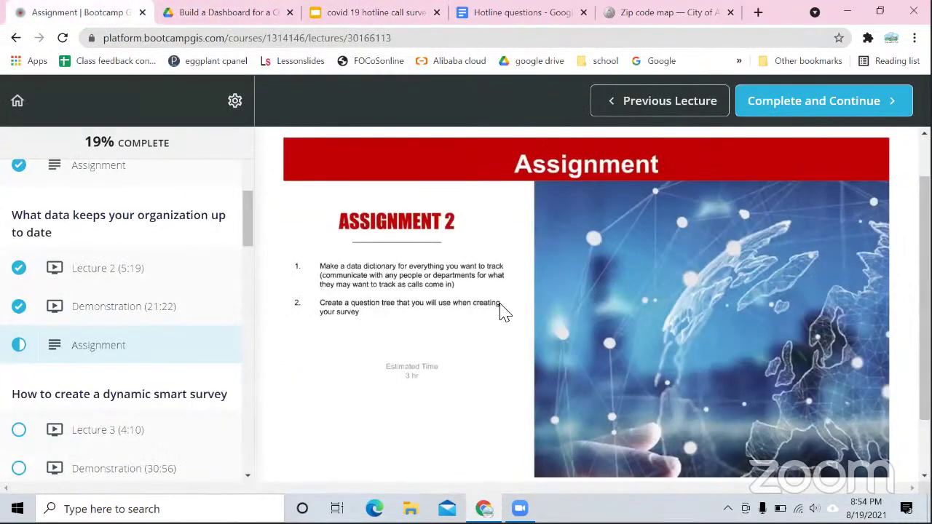
pyautogui.scroll(-1, 439, 320)
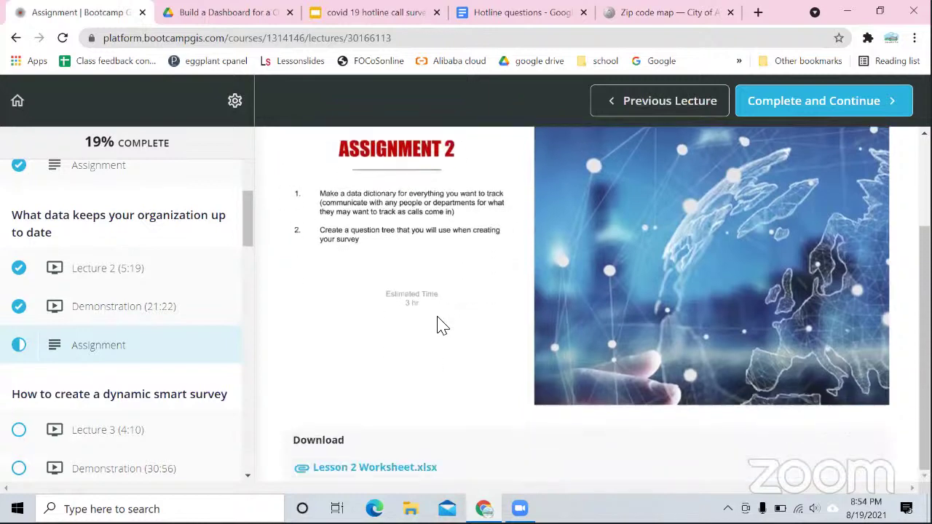
pyautogui.scroll(1, 480, 357)
pyautogui.scroll(-1, 534, 387)
# Return to the survey tree slide, add an "End survey" text box below the title box, and narrow it to about half its width.
pyautogui.click(340, 13)
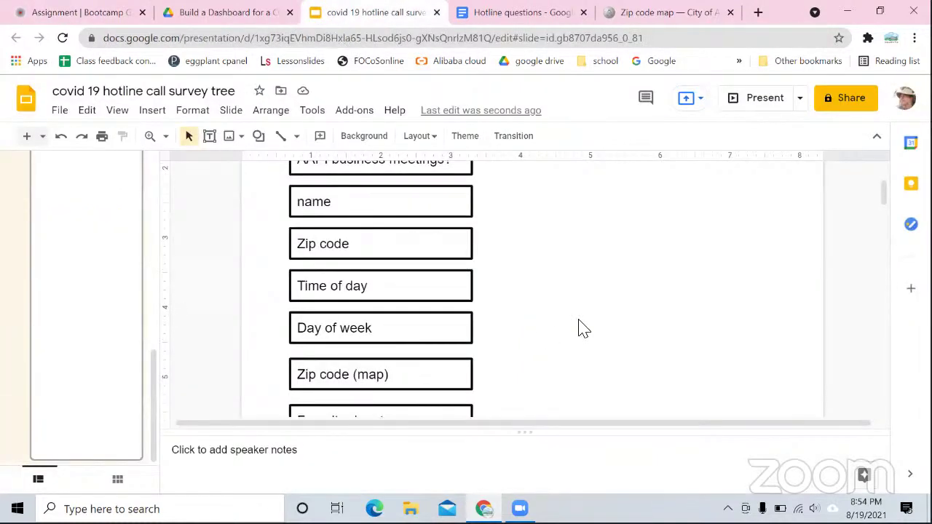
pyautogui.scroll(-2, 583, 327)
pyautogui.scroll(4, 582, 308)
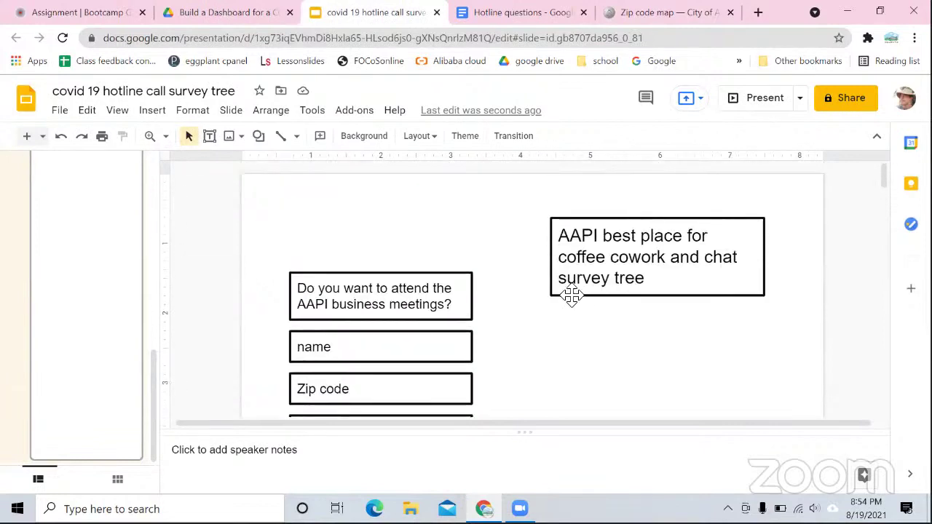
pyautogui.click(210, 138)
pyautogui.scroll(-1, 477, 275)
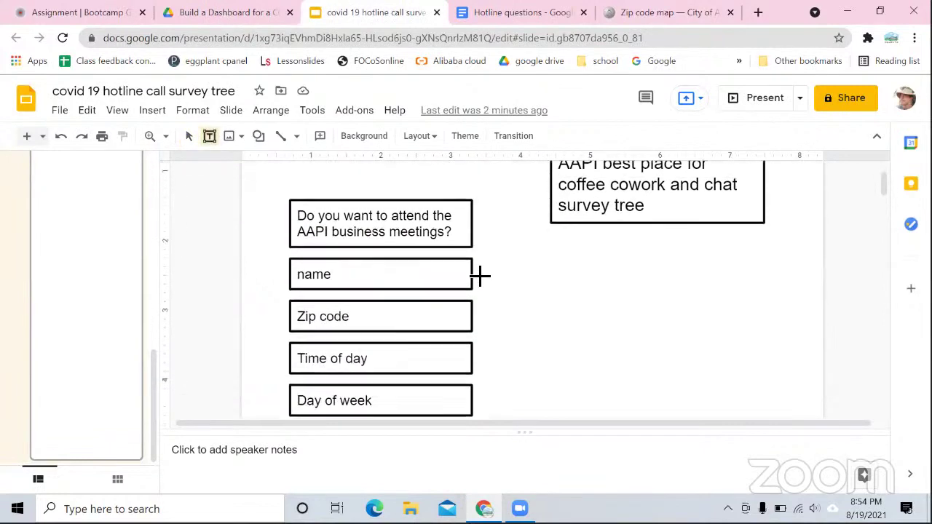
pyautogui.moveTo(510, 253); pyautogui.dragTo(791, 375)
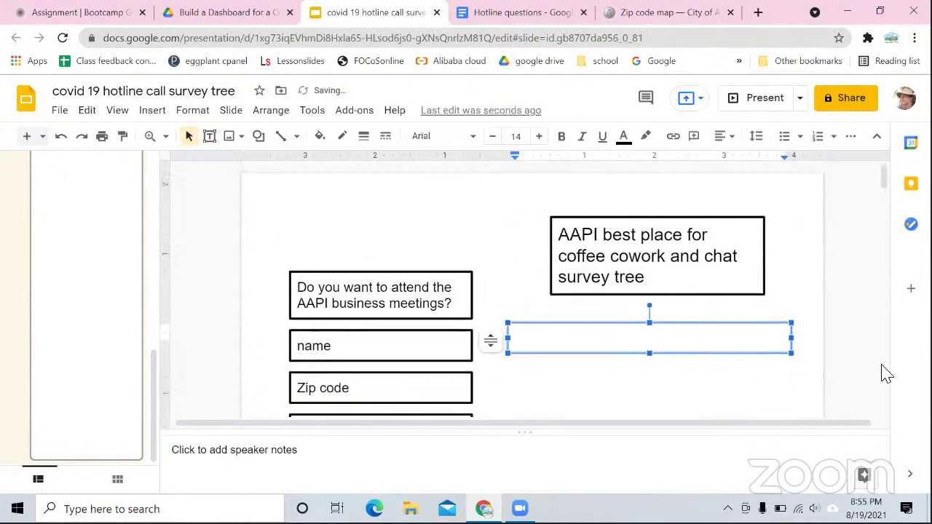
pyautogui.scroll(-2, 881, 373)
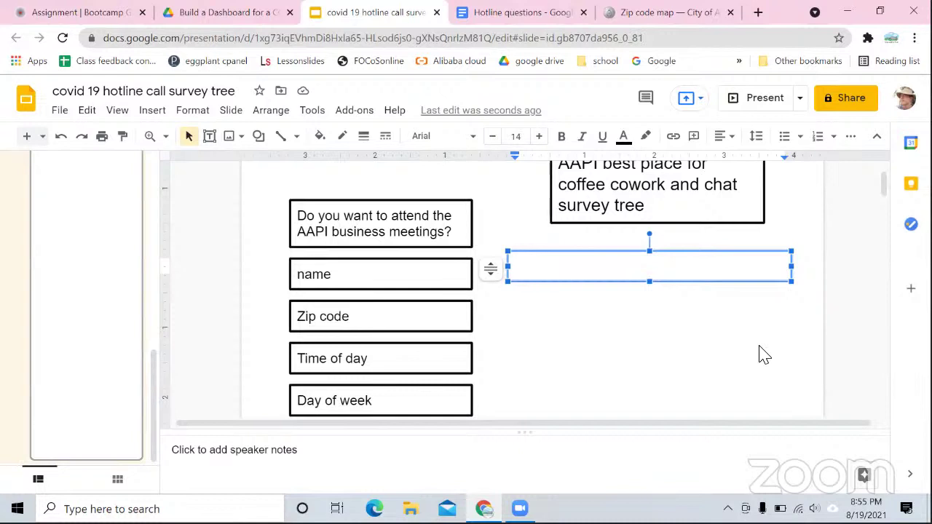
pyautogui.write('end survey')
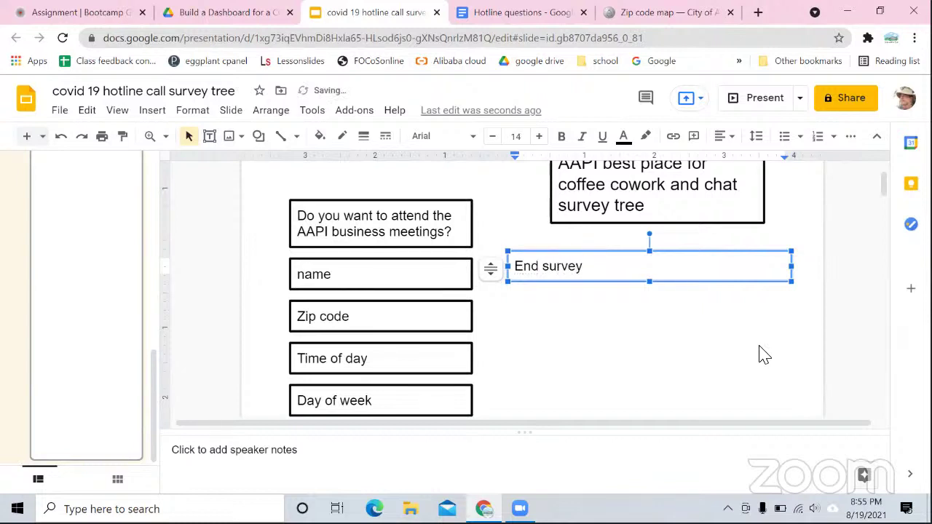
pyautogui.moveTo(791, 266); pyautogui.dragTo(663, 266)
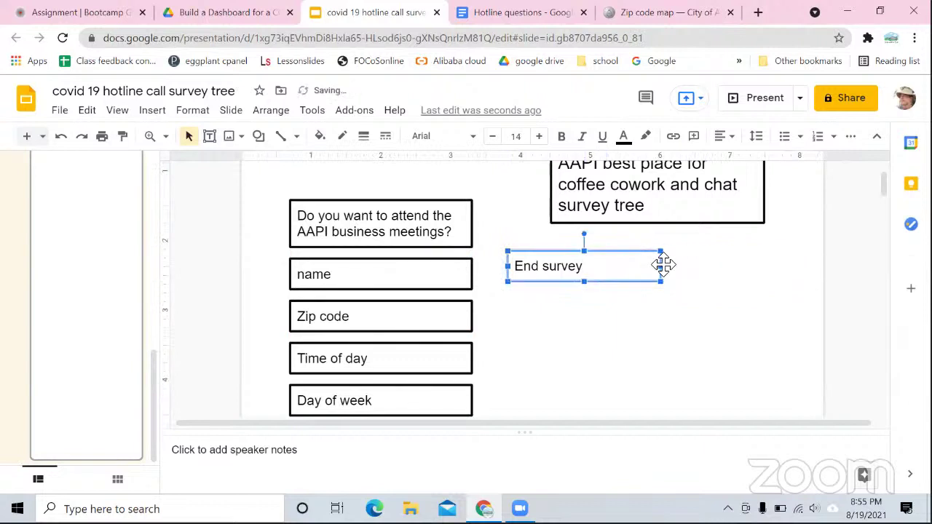
# Give the "End survey" box a black 3px border and center it roughly beneath the title box.
pyautogui.click(342, 136)
pyautogui.click(348, 181)
pyautogui.click(364, 136)
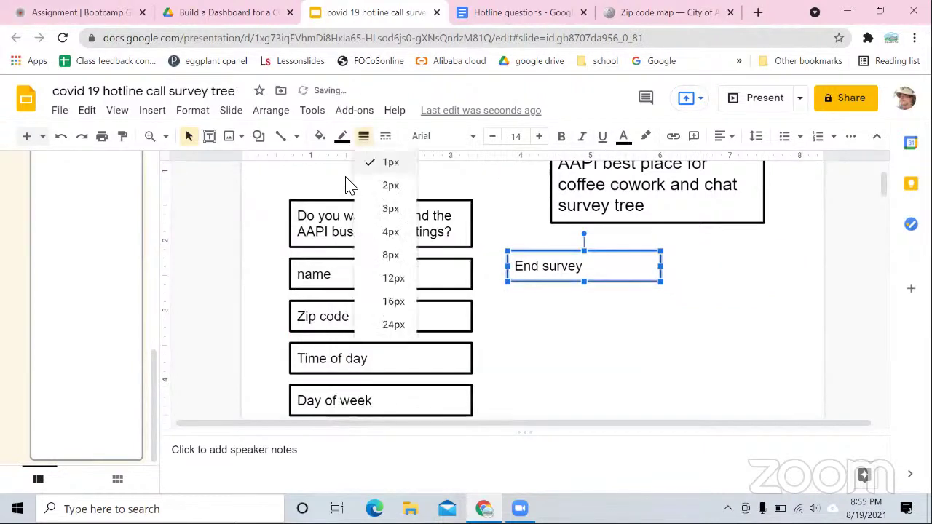
pyautogui.click(391, 209)
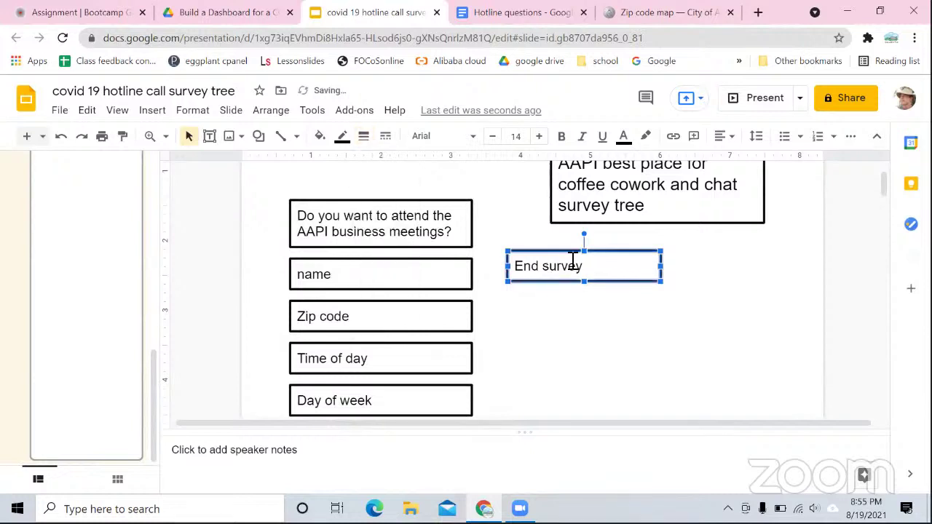
pyautogui.moveTo(572, 252); pyautogui.dragTo(633, 257)
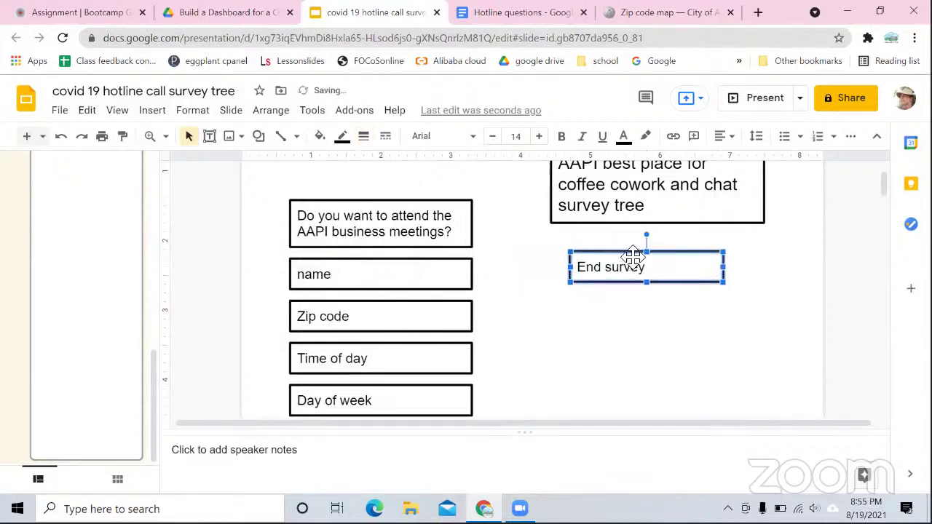
# Select all seven question boxes from the attendance question to "Favorite donut" and move them down together, level with the "End survey" box.
pyautogui.click(433, 245)
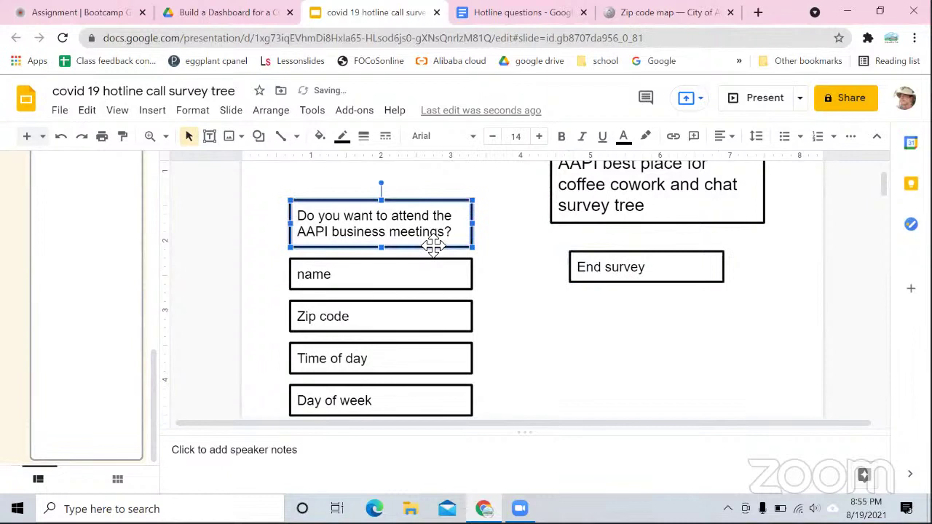
pyautogui.keyDown('shift'); pyautogui.click(429, 284); pyautogui.keyUp('shift')
pyautogui.keyDown('shift'); pyautogui.click(424, 324); pyautogui.keyUp('shift')
pyautogui.keyDown('shift'); pyautogui.click(424, 348); pyautogui.keyUp('shift')
pyautogui.keyDown('shift'); pyautogui.click(426, 412); pyautogui.keyUp('shift')
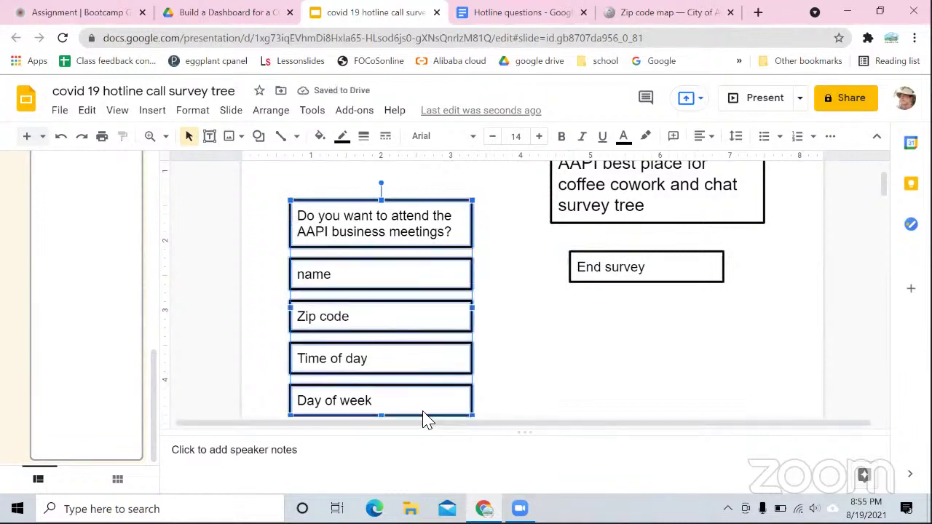
pyautogui.scroll(-5, 420, 386)
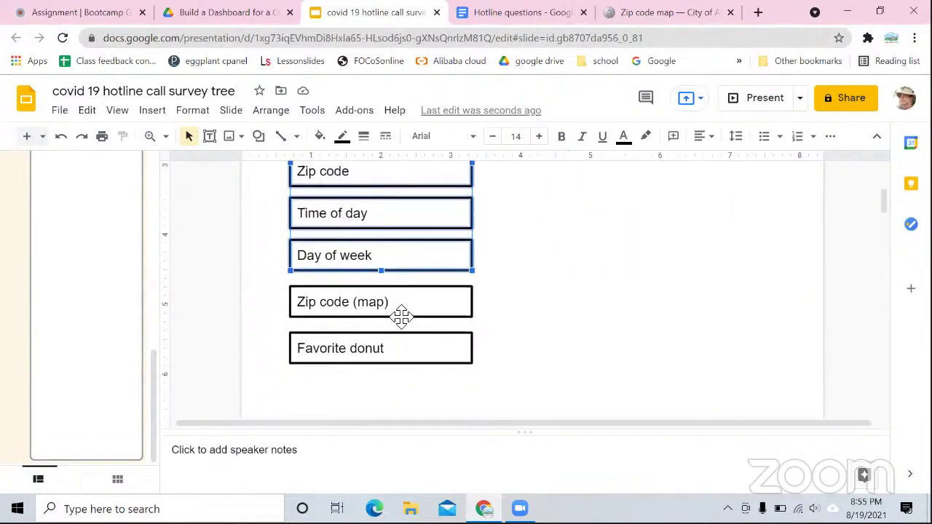
pyautogui.keyDown('shift'); pyautogui.click(401, 315); pyautogui.keyUp('shift')
pyautogui.keyDown('shift'); pyautogui.click(401, 348); pyautogui.keyUp('shift')
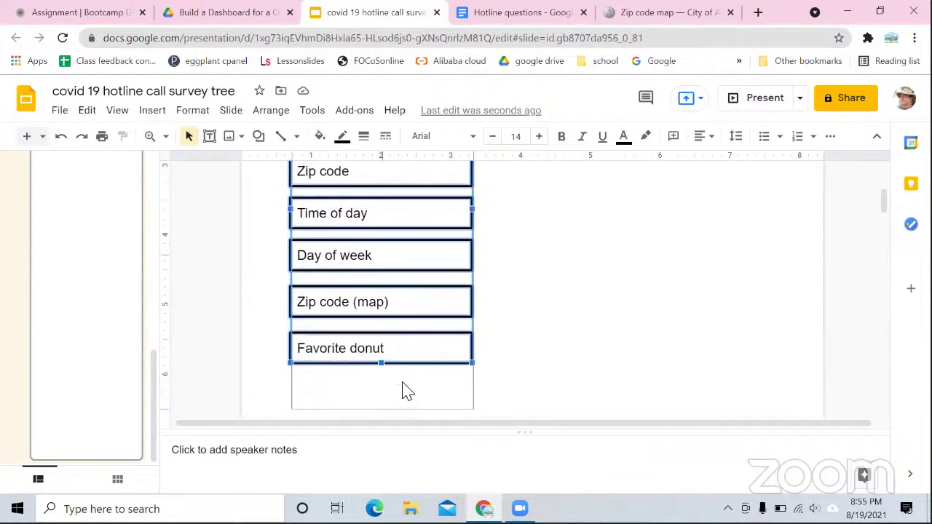
pyautogui.scroll(7, 405, 390)
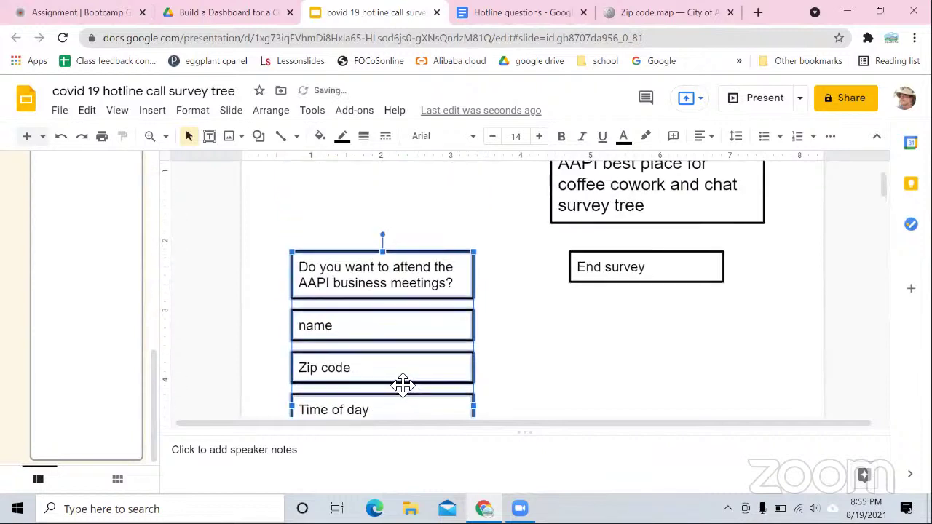
pyautogui.click(468, 235)
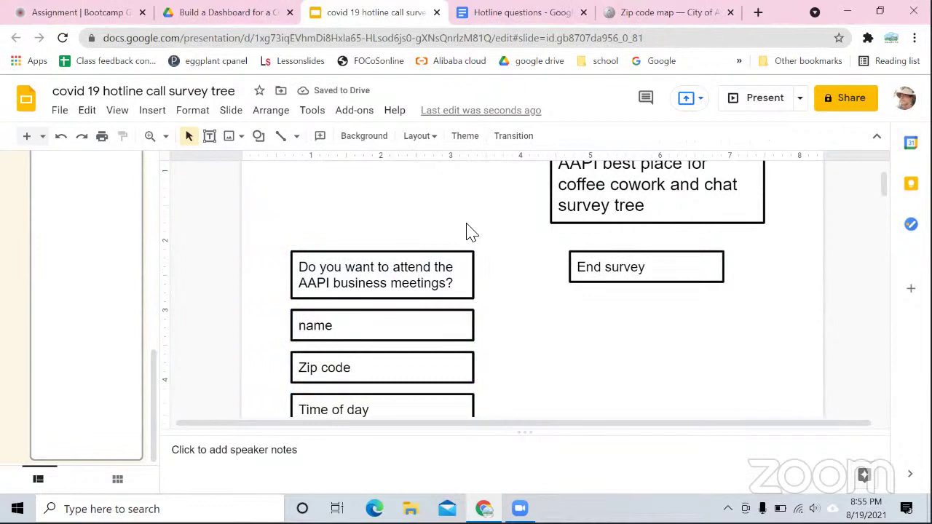
# Link the "Do you want to attend the AAPI business meetings?" box to the "End survey" box with an elbow connector.
pyautogui.click(297, 136)
pyautogui.click(307, 209)
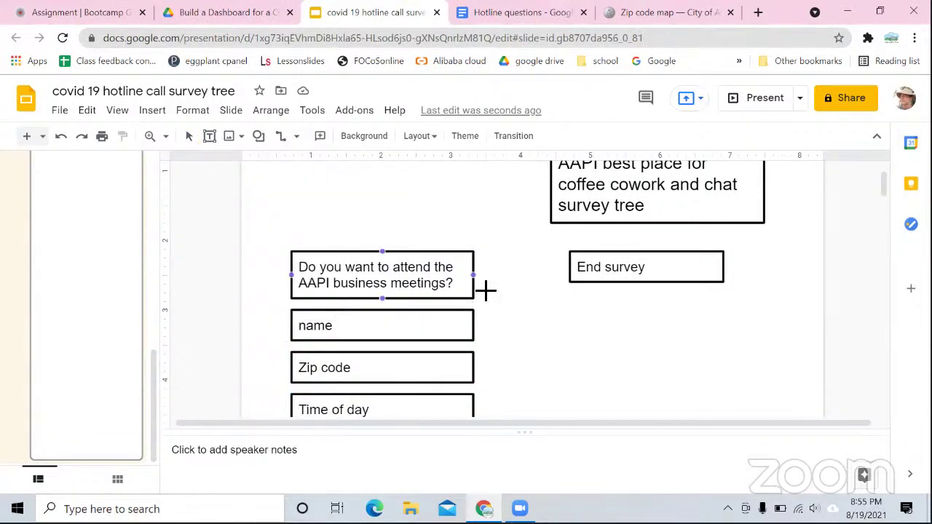
pyautogui.moveTo(476, 276); pyautogui.dragTo(571, 268)
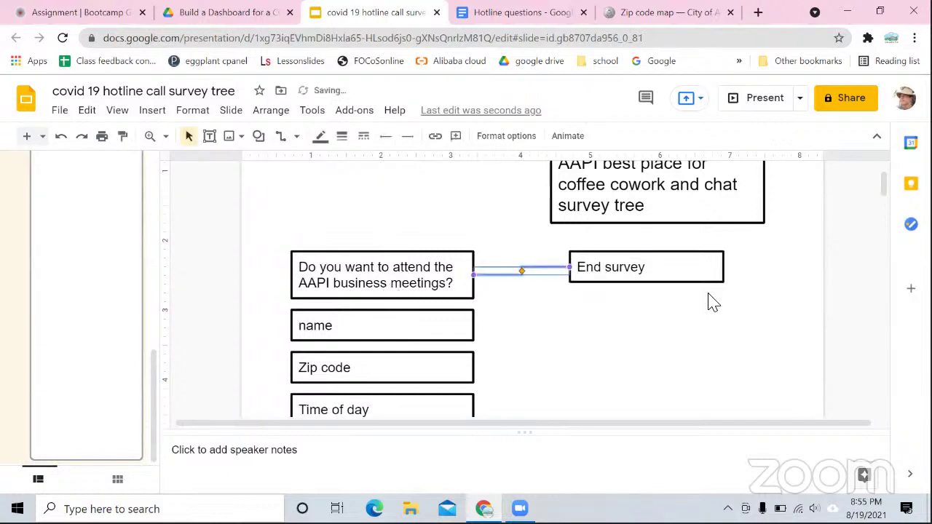
# Add elbow connectors down the column from the attendance question to "name", "Zip code" and "Time of day".
pyautogui.click(283, 141)
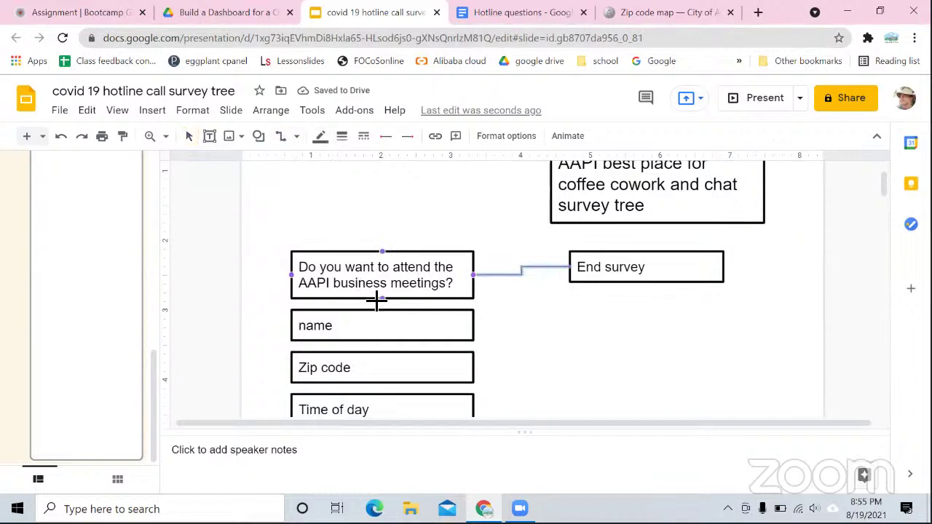
pyautogui.moveTo(387, 308); pyautogui.dragTo(383, 341)
pyautogui.click(284, 140)
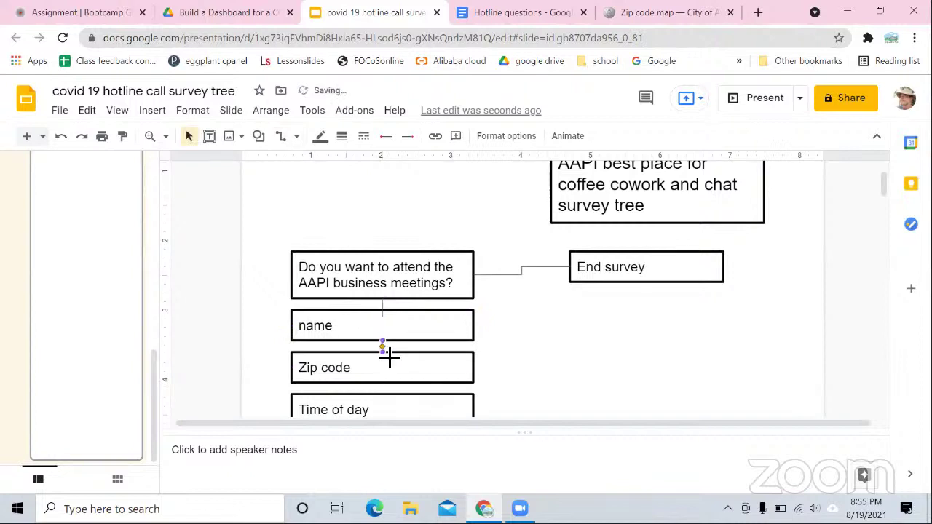
pyautogui.click(282, 139)
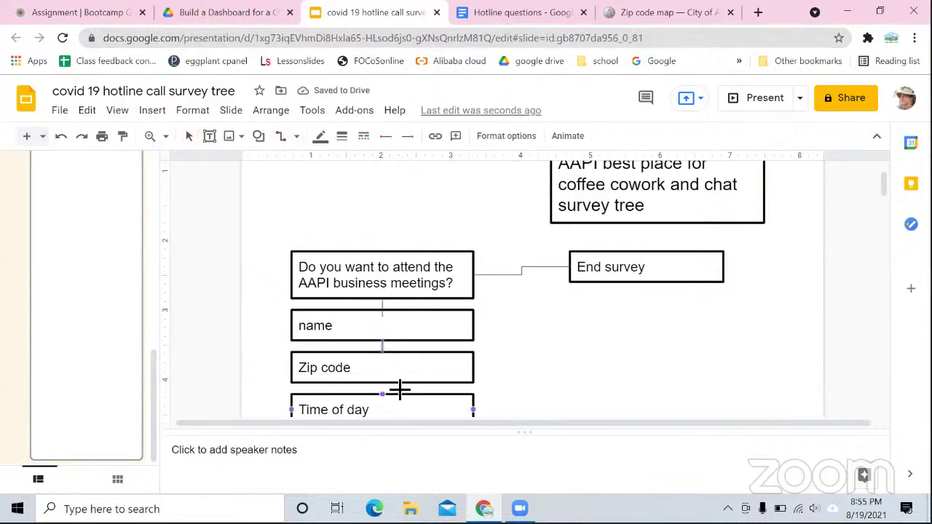
pyautogui.moveTo(389, 387); pyautogui.dragTo(382, 393)
# Continue the elbow connectors from "Time of day" to "Day of week", "Zip code (map)" and "Favorite donut".
pyautogui.scroll(-1, 405, 364)
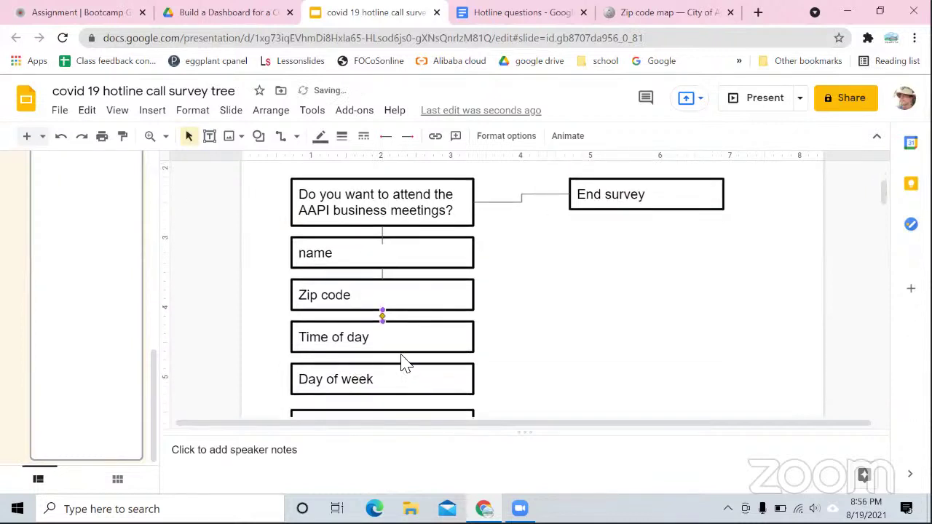
pyautogui.scroll(-1, 407, 360)
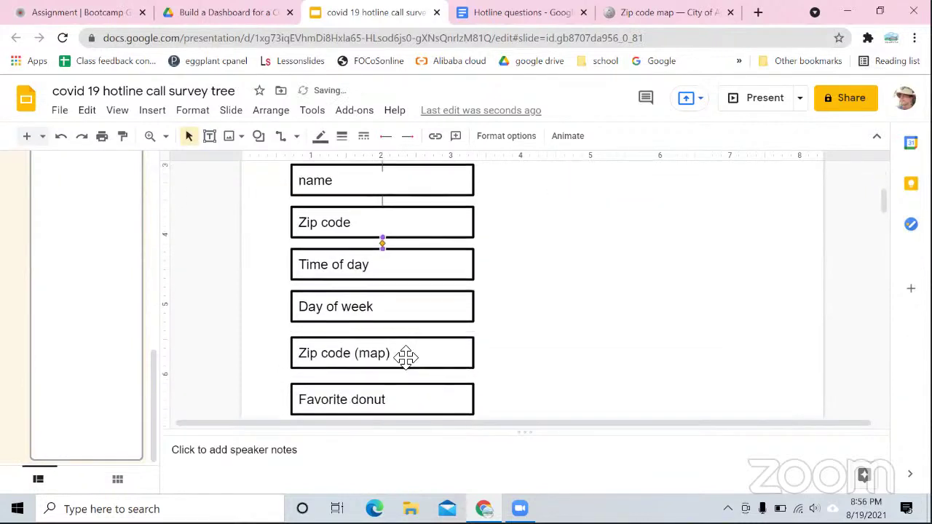
pyautogui.click(282, 140)
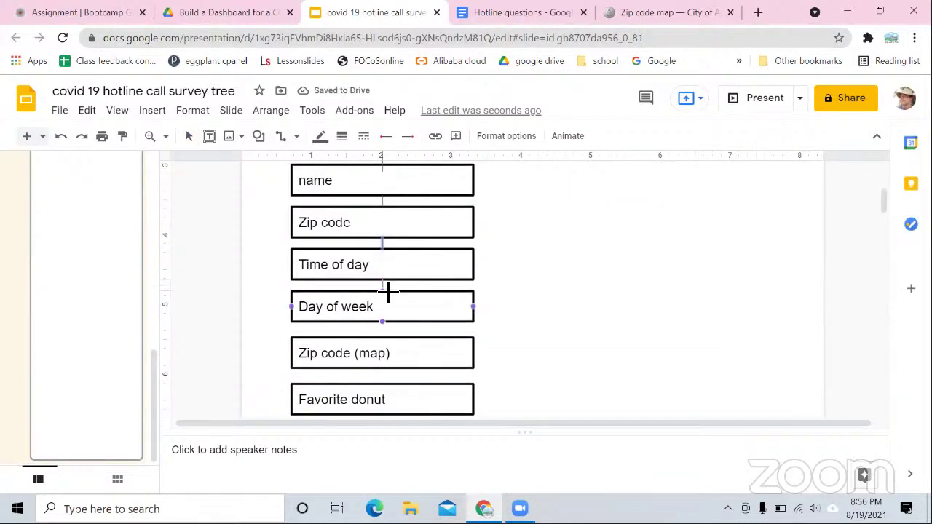
pyautogui.moveTo(387, 299); pyautogui.dragTo(387, 306)
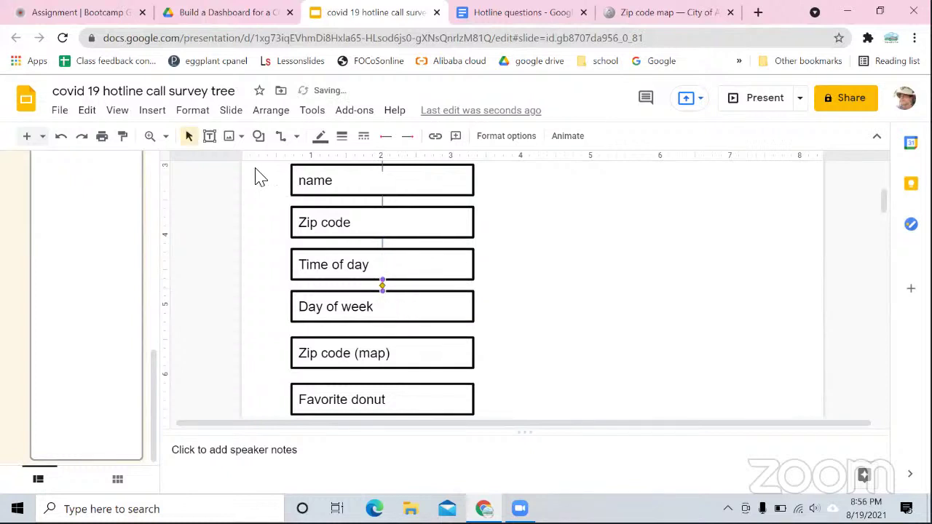
pyautogui.click(283, 138)
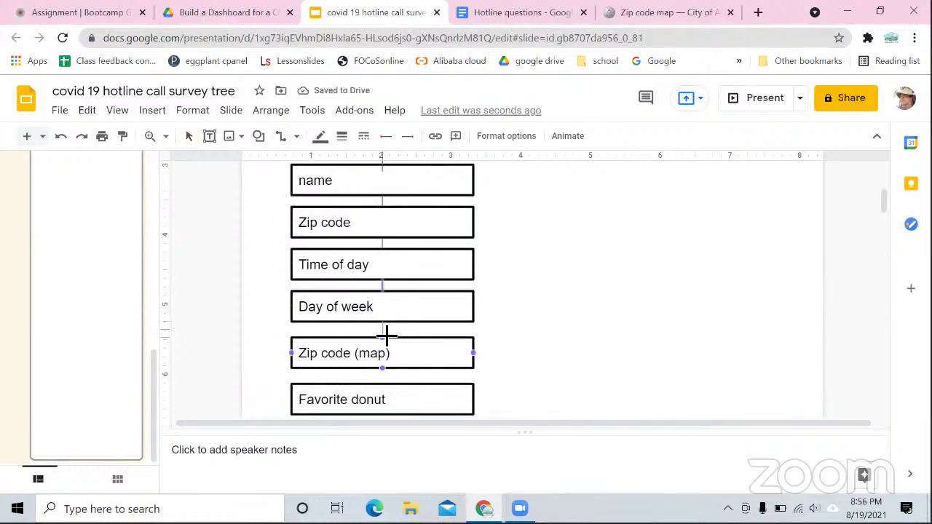
pyautogui.moveTo(386, 338); pyautogui.dragTo(384, 321)
pyautogui.click(282, 139)
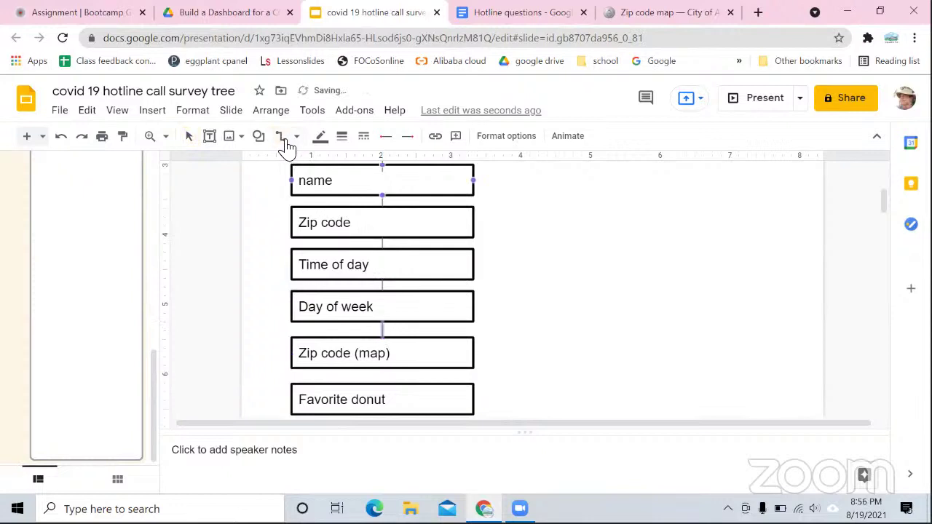
pyautogui.moveTo(387, 375); pyautogui.dragTo(387, 386)
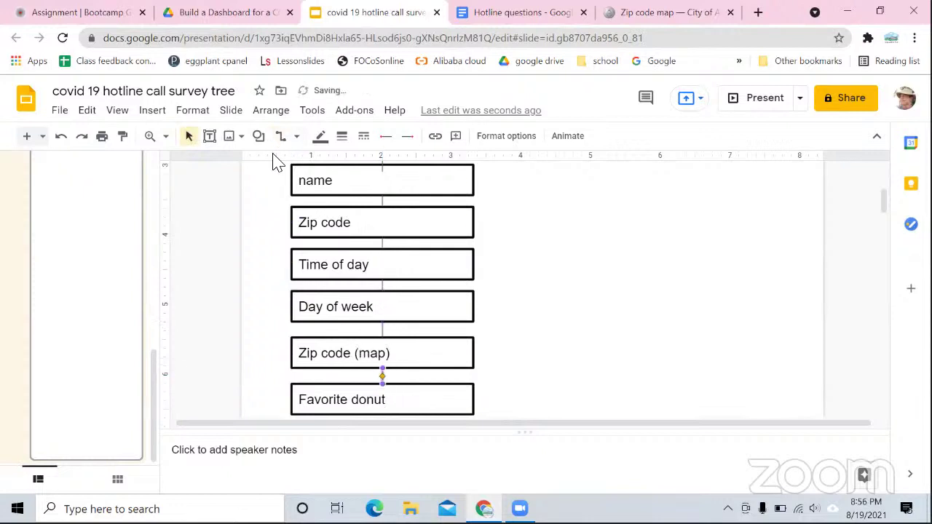
# Review the connected survey tree from the title box down to the "Favorite donut" box.
pyautogui.scroll(-2, 353, 198)
pyautogui.scroll(3, 466, 277)
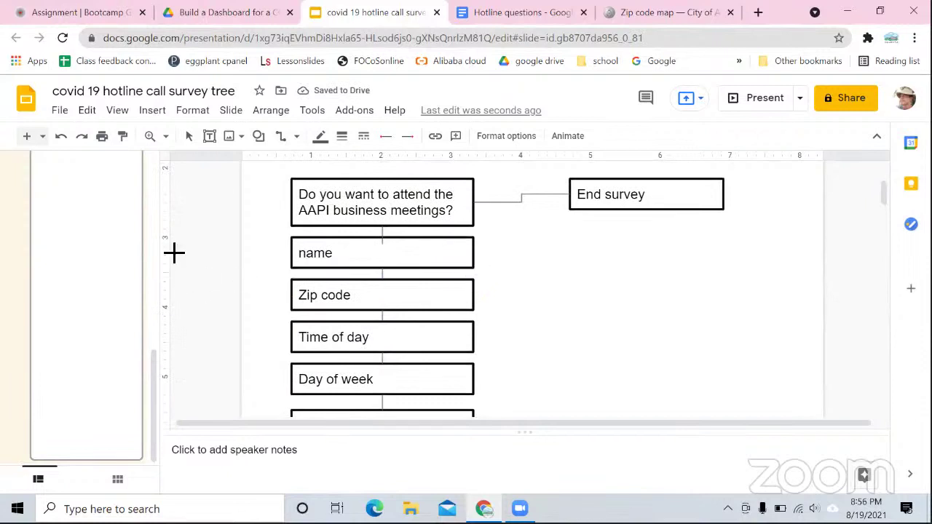
pyautogui.click(280, 138)
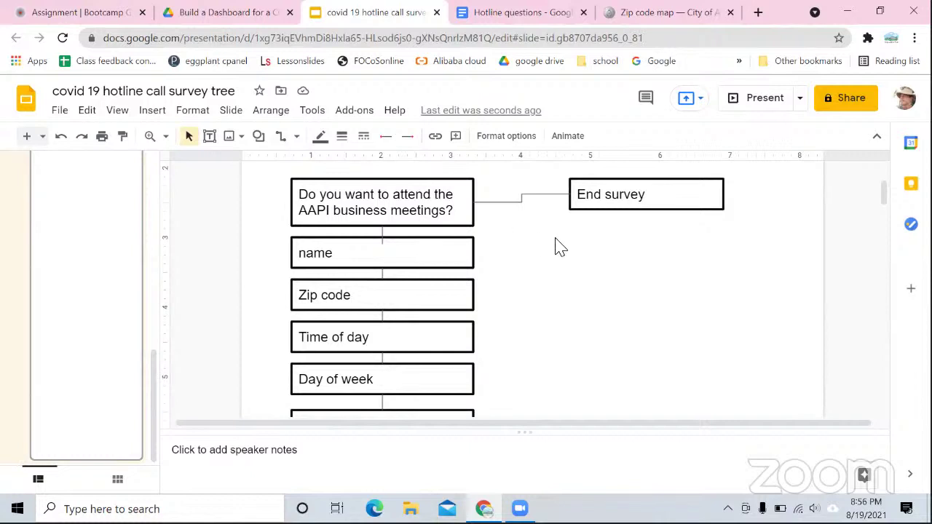
pyautogui.scroll(4, 561, 244)
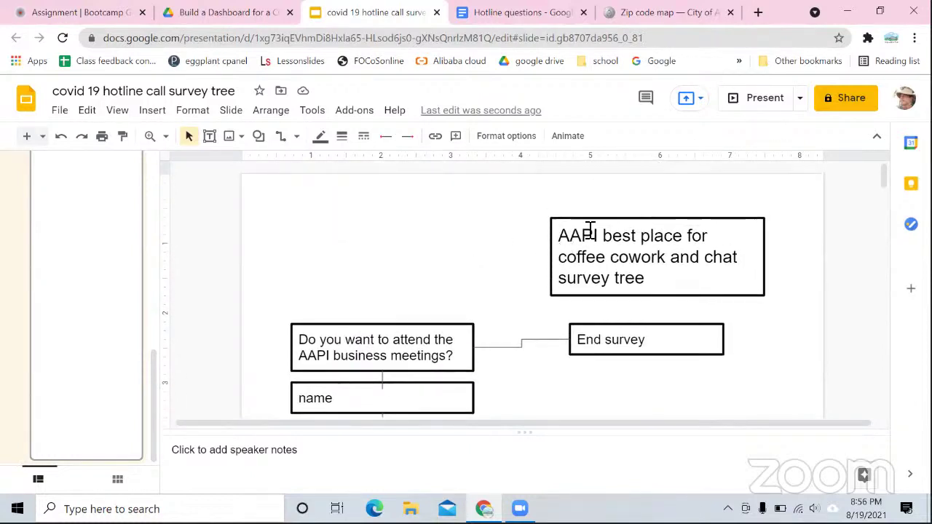
pyautogui.scroll(-4, 610, 224)
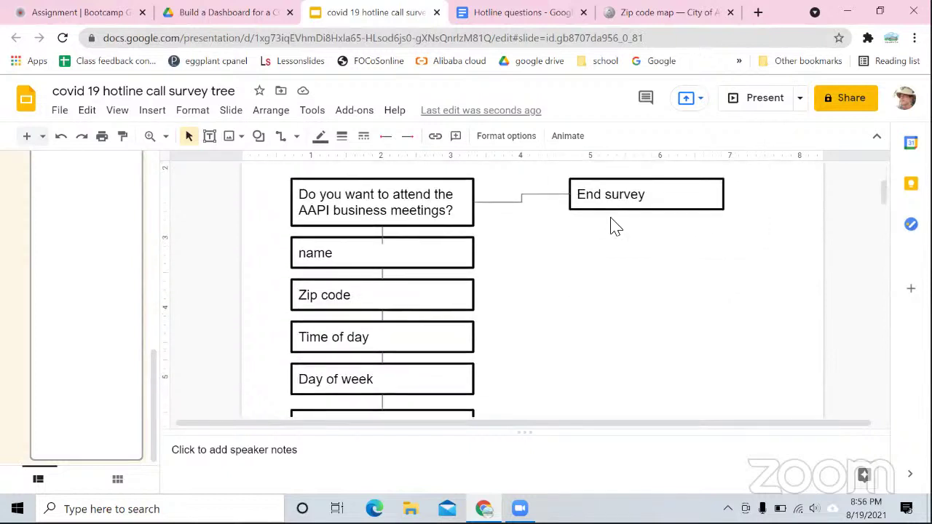
pyautogui.scroll(-6, 615, 227)
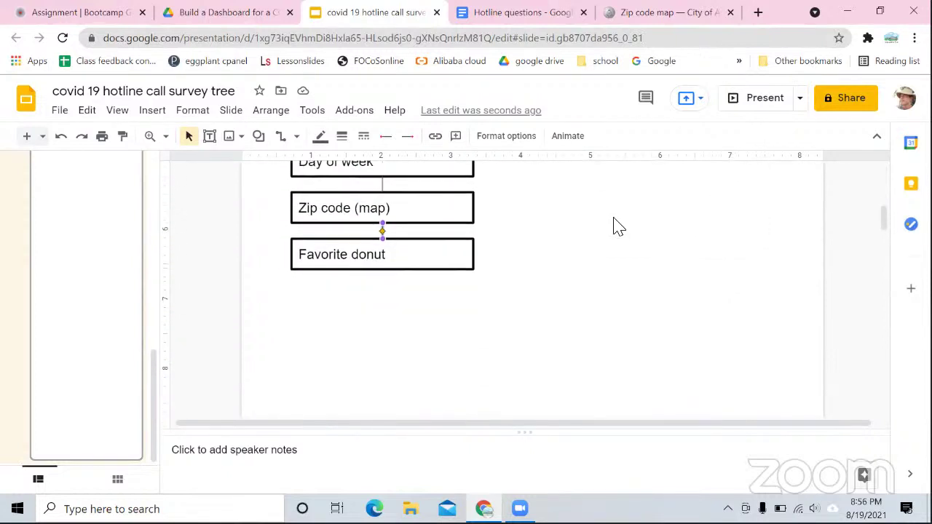
pyautogui.scroll(8, 618, 230)
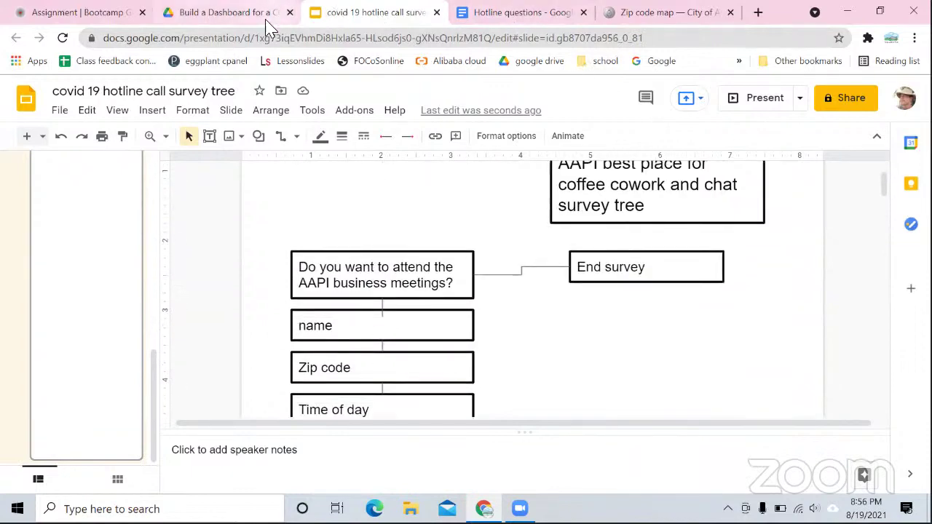
# Switch to the Bootcamp GIS course page, mark the Assignment 2 lecture complete, continue to Lecture 3 and pause its video.
pyautogui.click(124, 21)
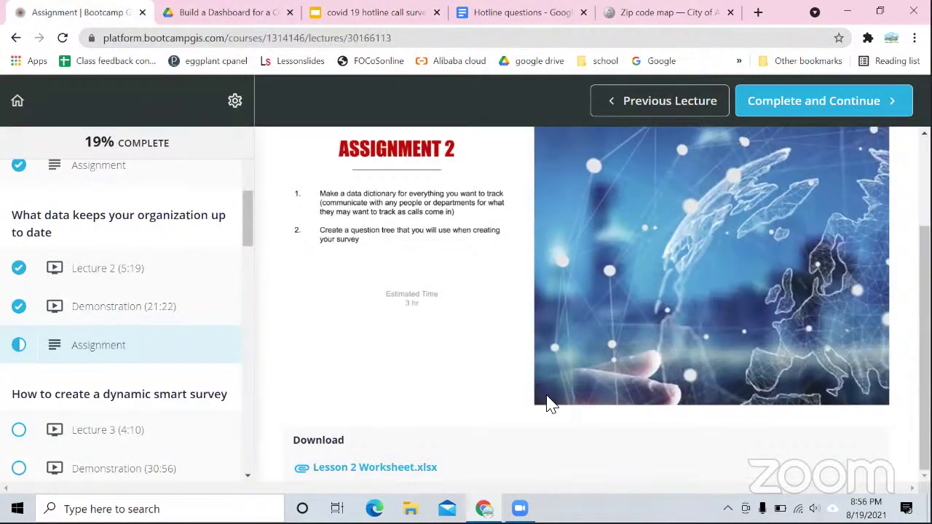
pyautogui.click(833, 114)
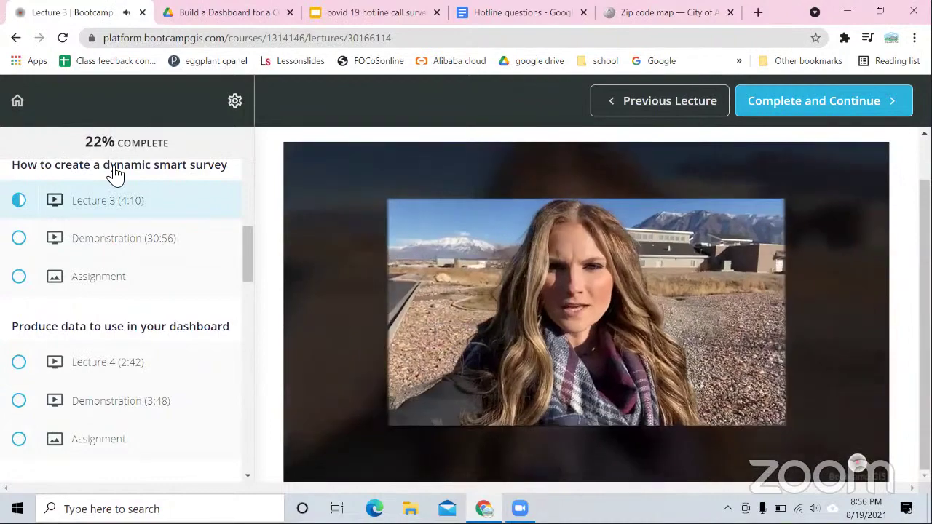
pyautogui.click(439, 424)
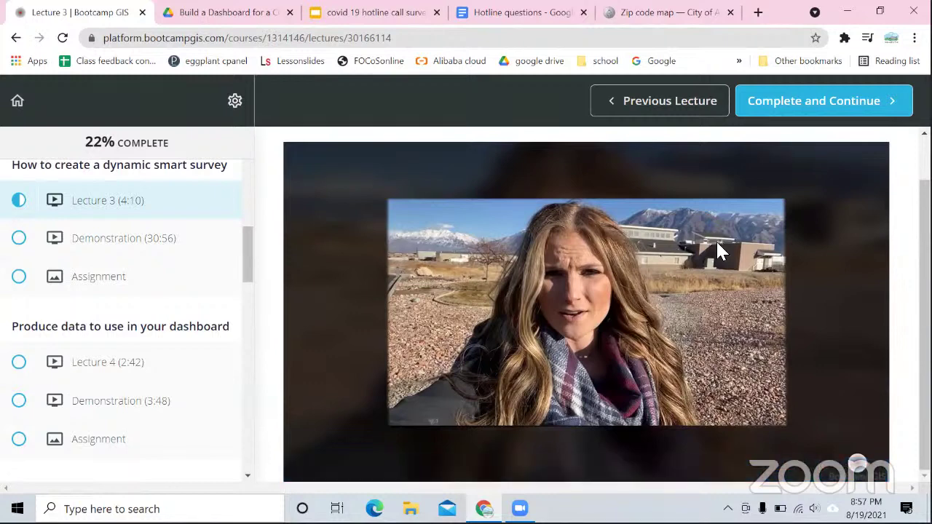
# Play the Lecture 3 video on creating a dynamic smart survey through to its end.
pyautogui.click(297, 415)
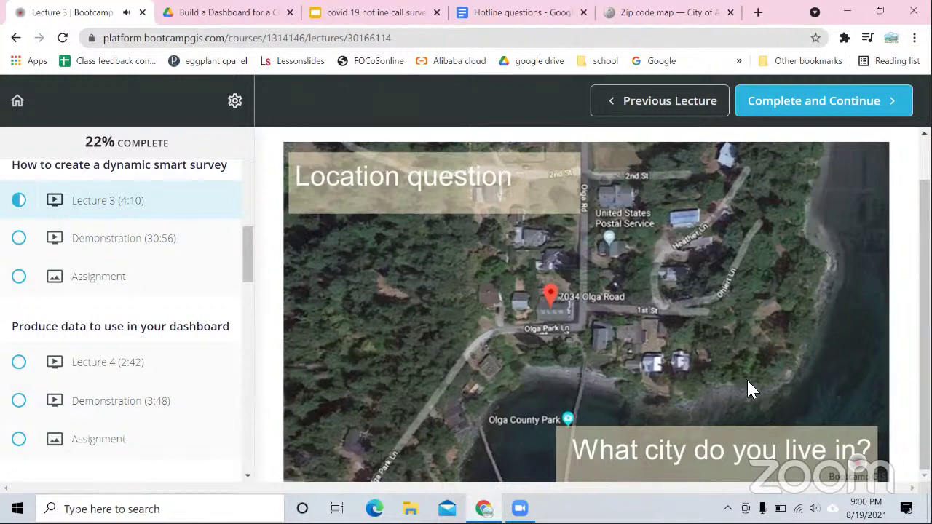
pyautogui.click(566, 425)
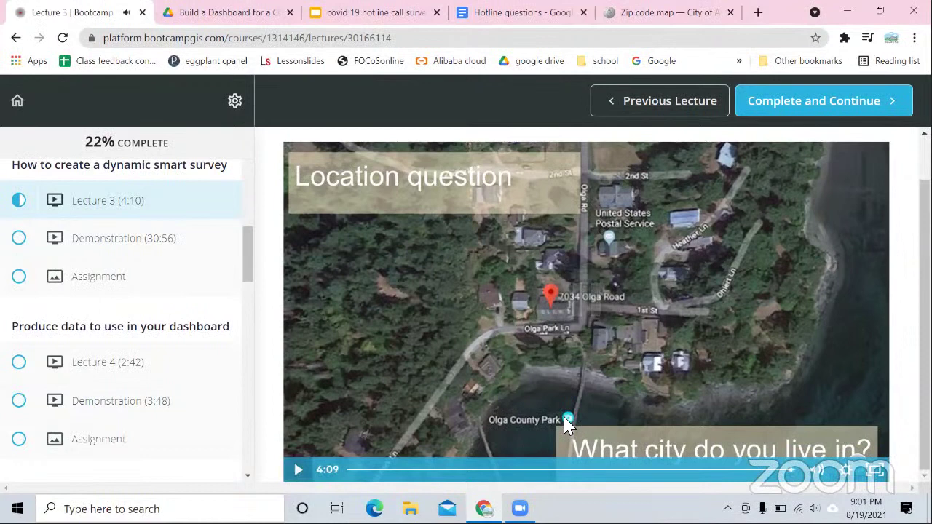
pyautogui.click(519, 419)
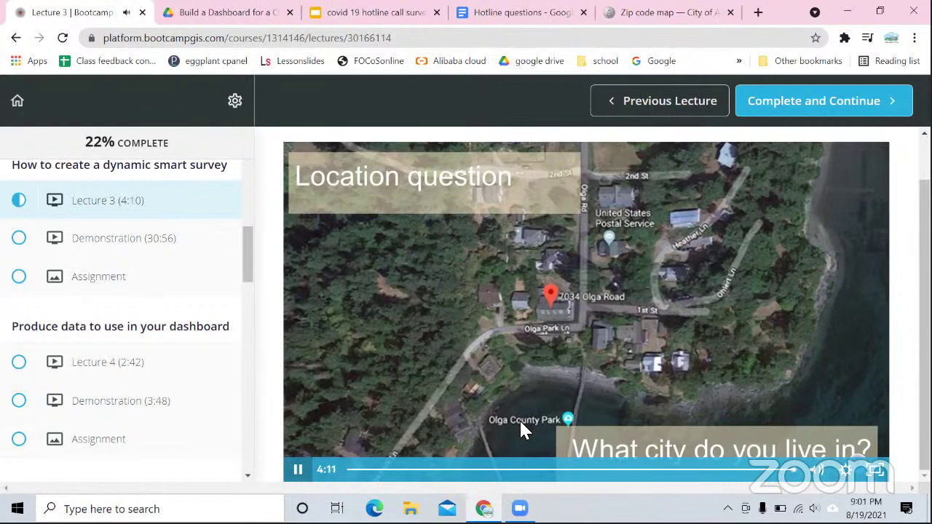
pyautogui.click(519, 418)
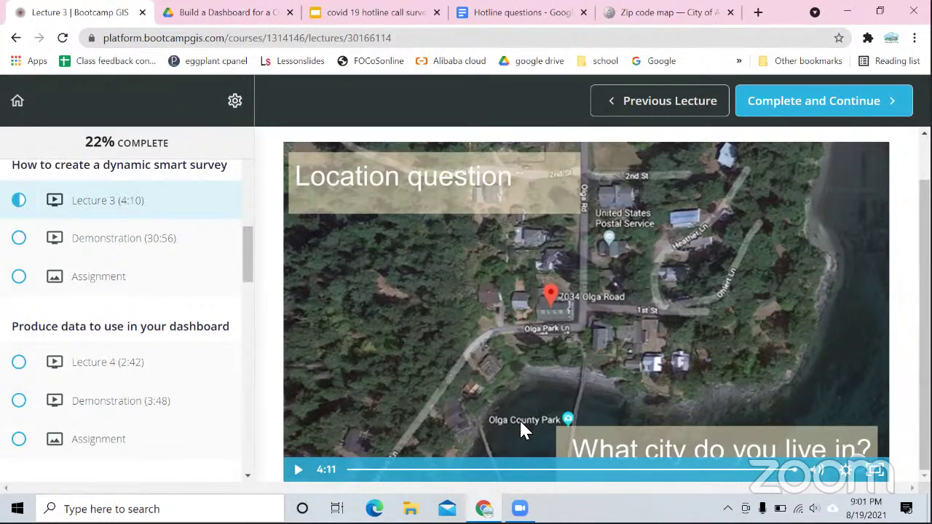
# Replay the Lecture 3 video, skip ahead to 2:07, and jump to the "Types of survey questions" slide at about 2:41.
pyautogui.click(519, 421)
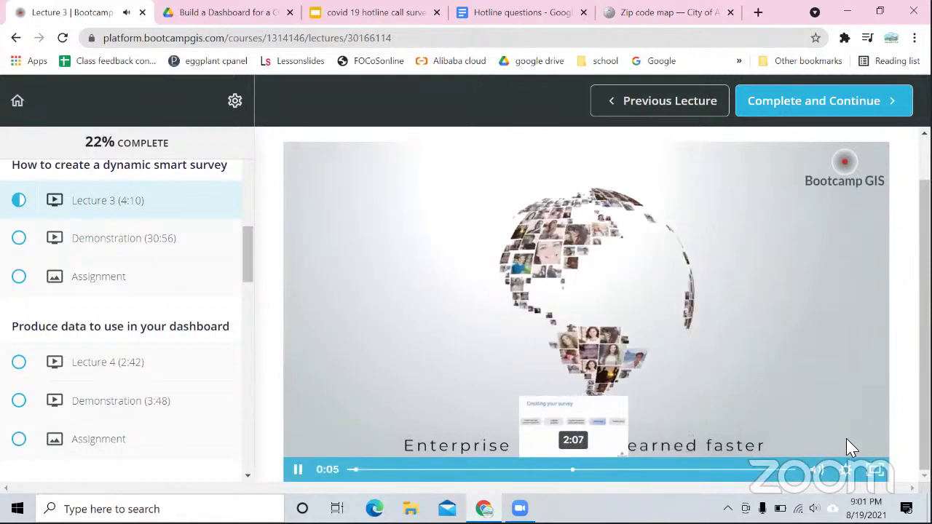
pyautogui.click(573, 469)
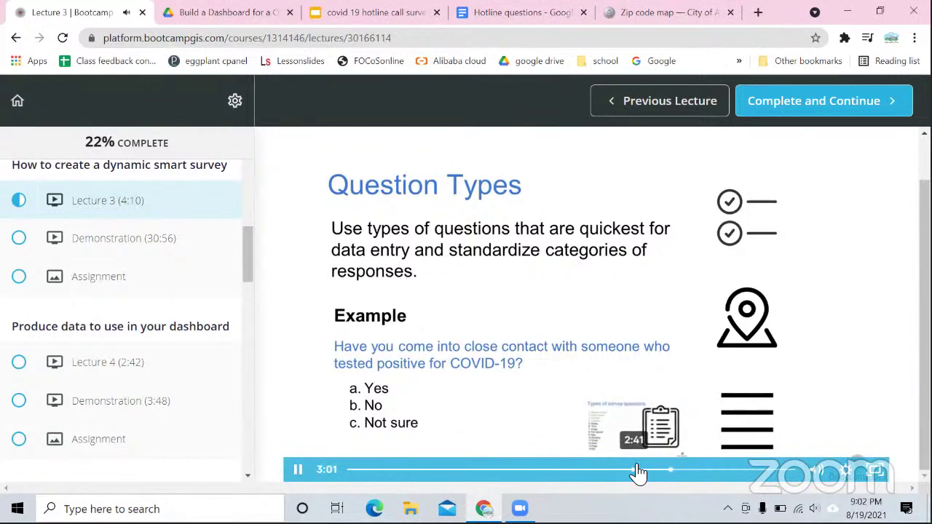
pyautogui.click(638, 471)
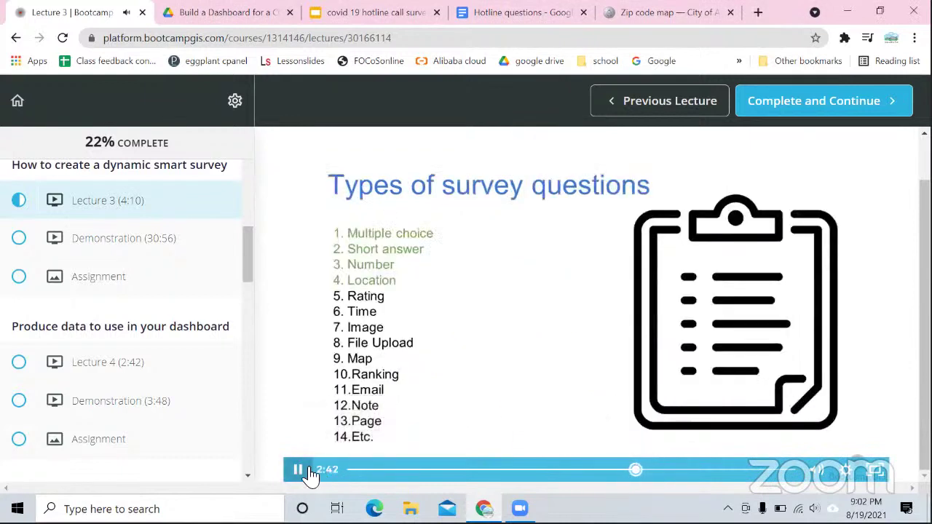